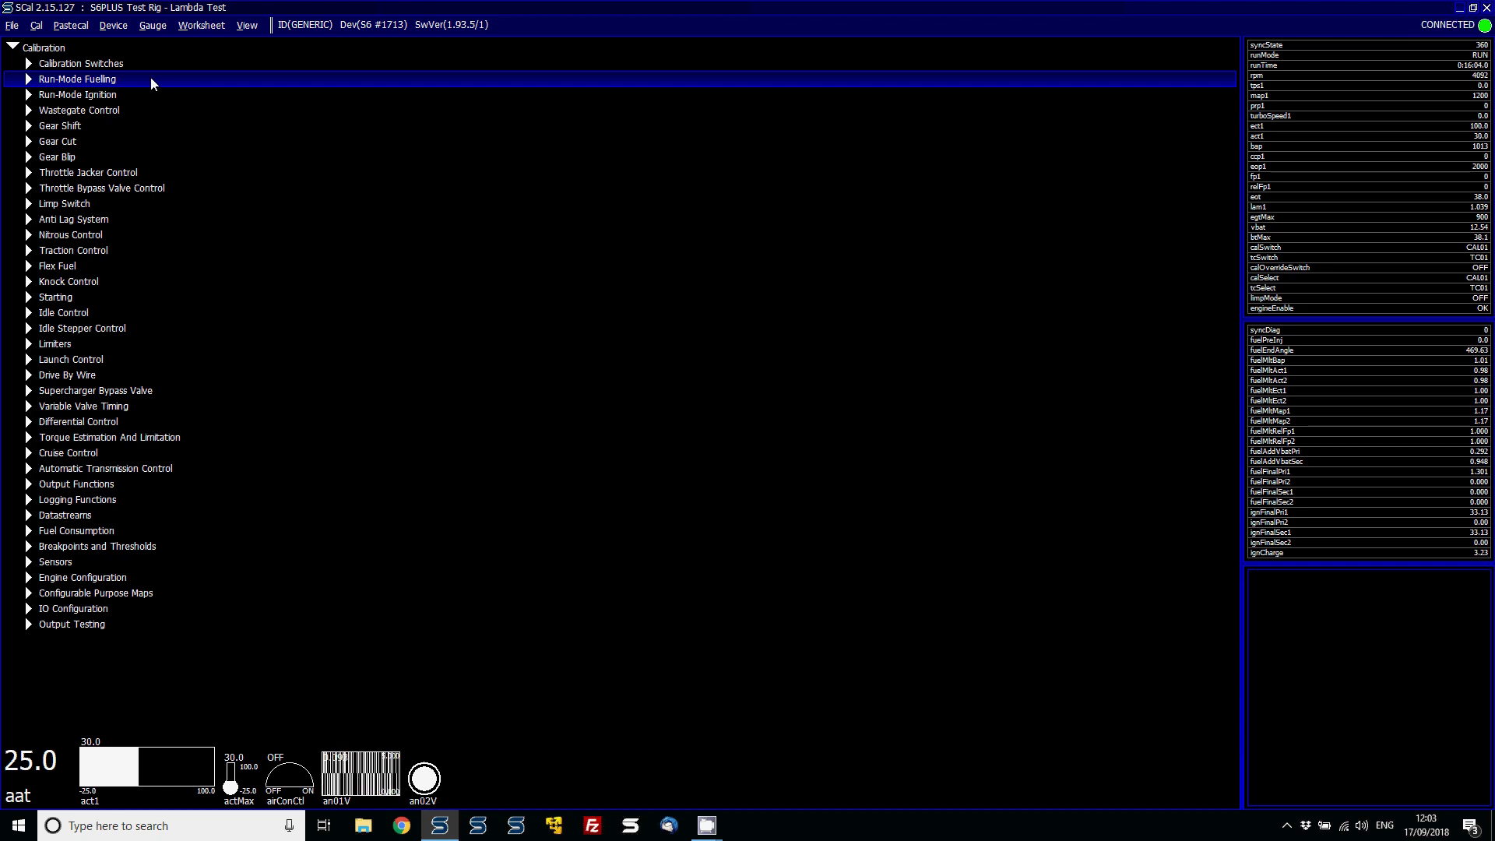
# Step: Browse the available gauge items and preview act1's display types without adding it
pyautogui.click(150, 25)
pyautogui.click(187, 13)
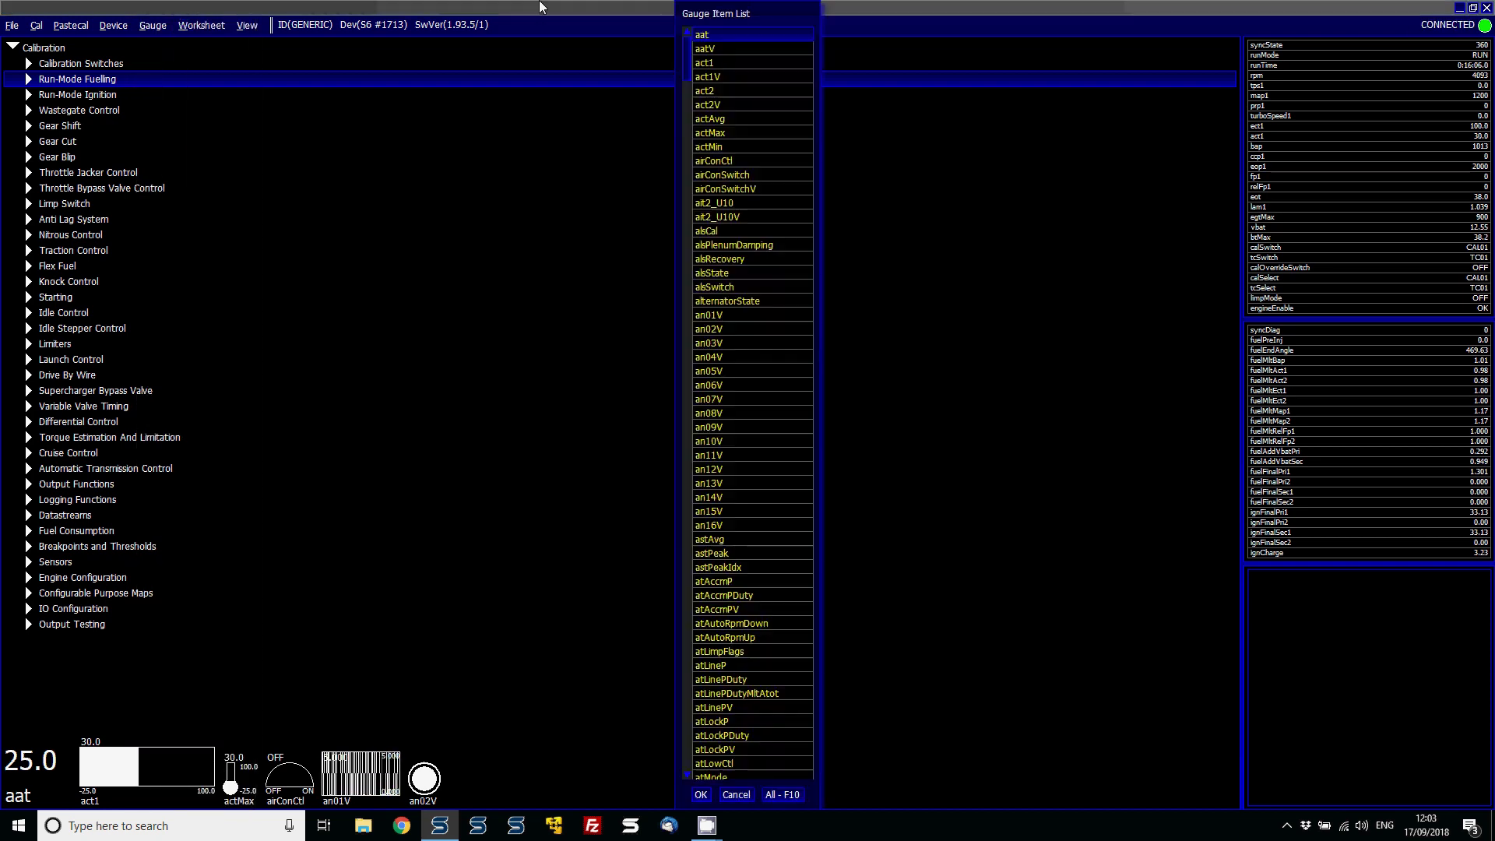
pyautogui.doubleClick(736, 59)
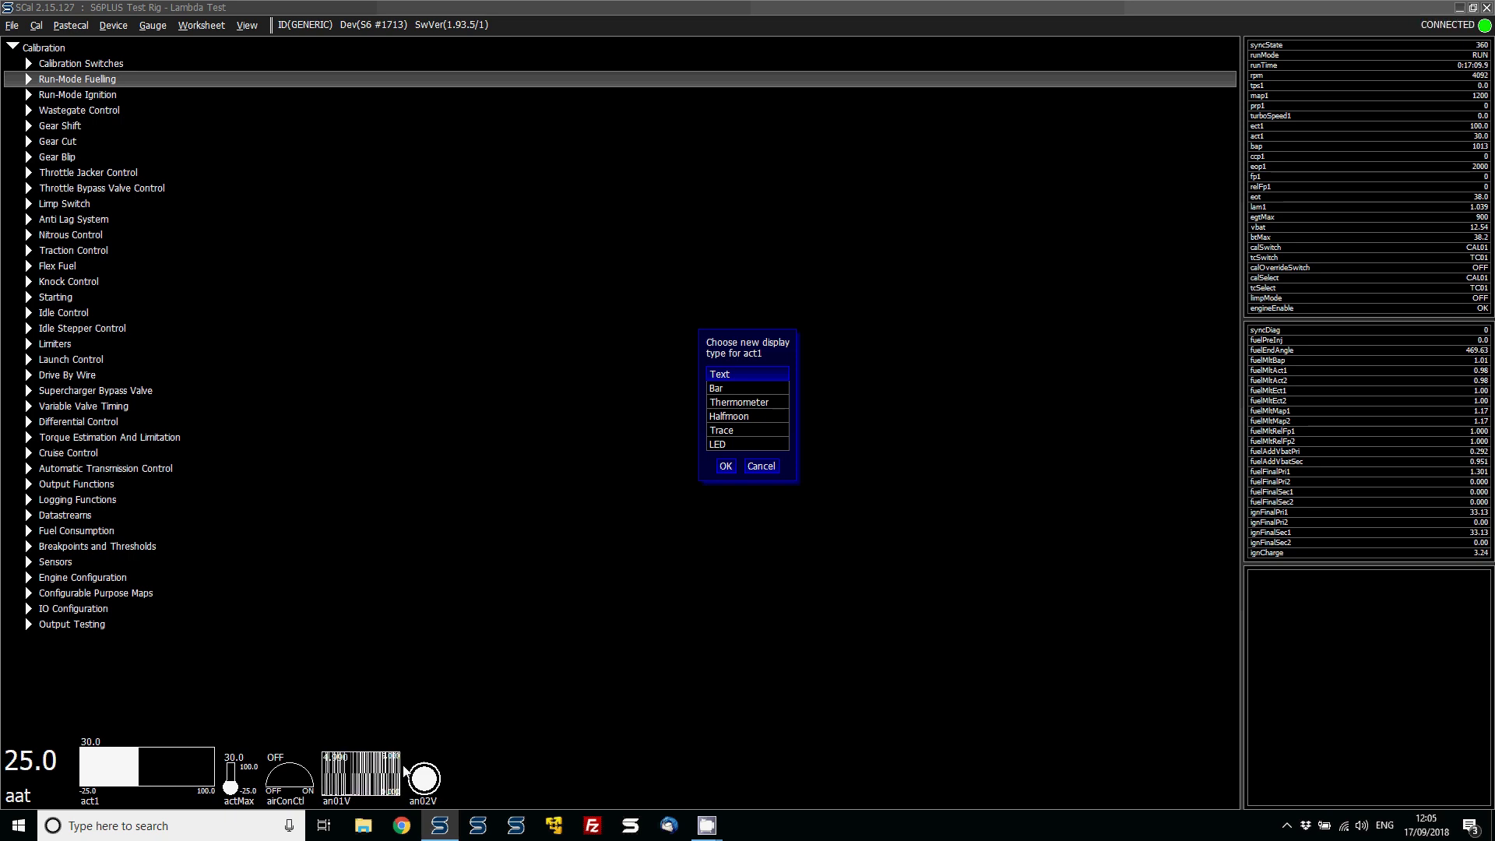
pyautogui.press('Escape')
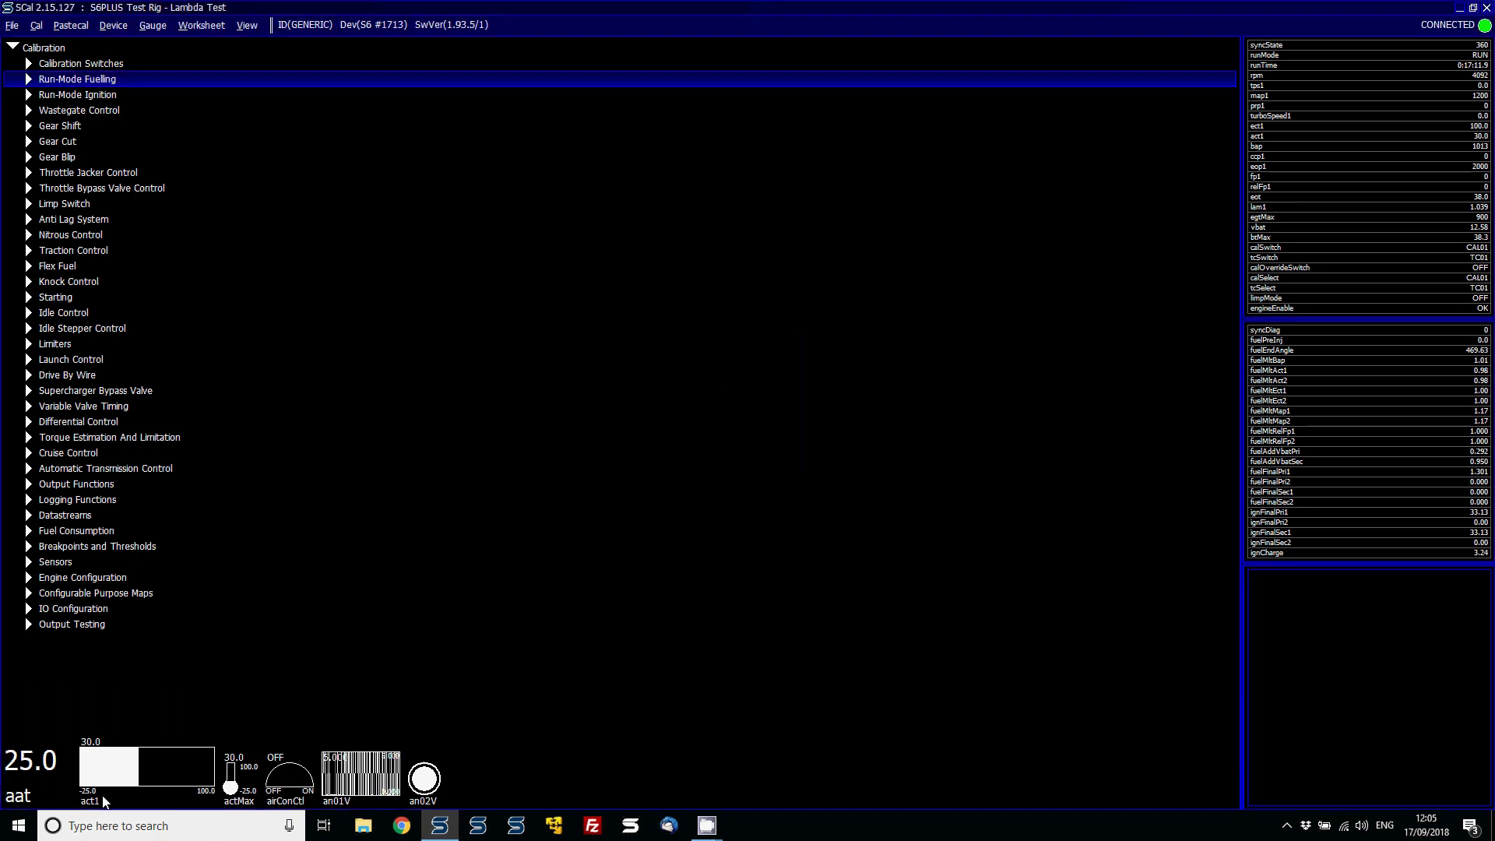
# Step: Check the unit choices for the aat and an01V gauges, leaving both unchanged
pyautogui.rightClick(44, 769)
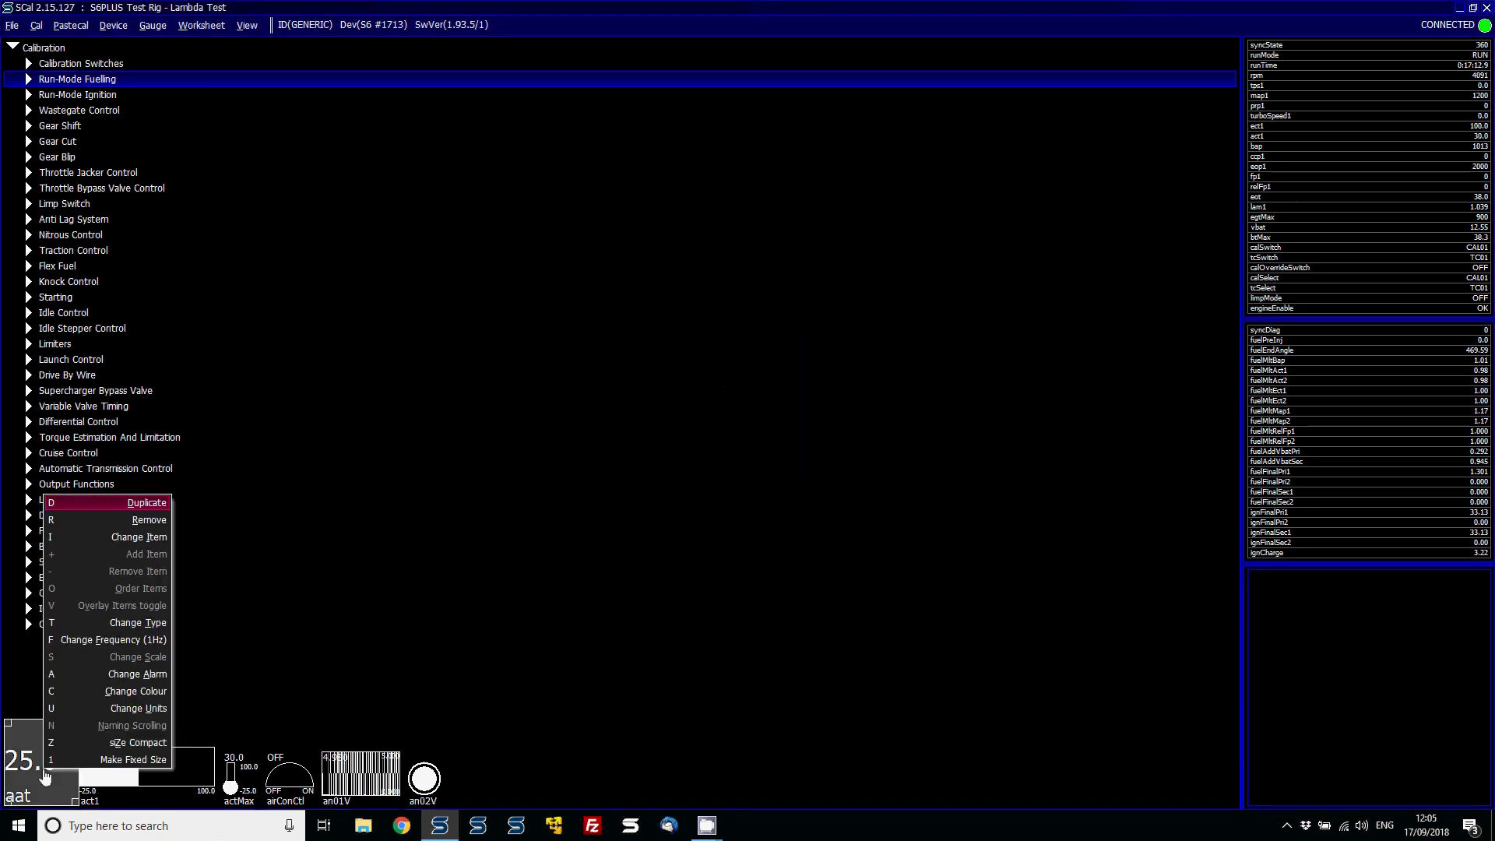
pyautogui.click(131, 706)
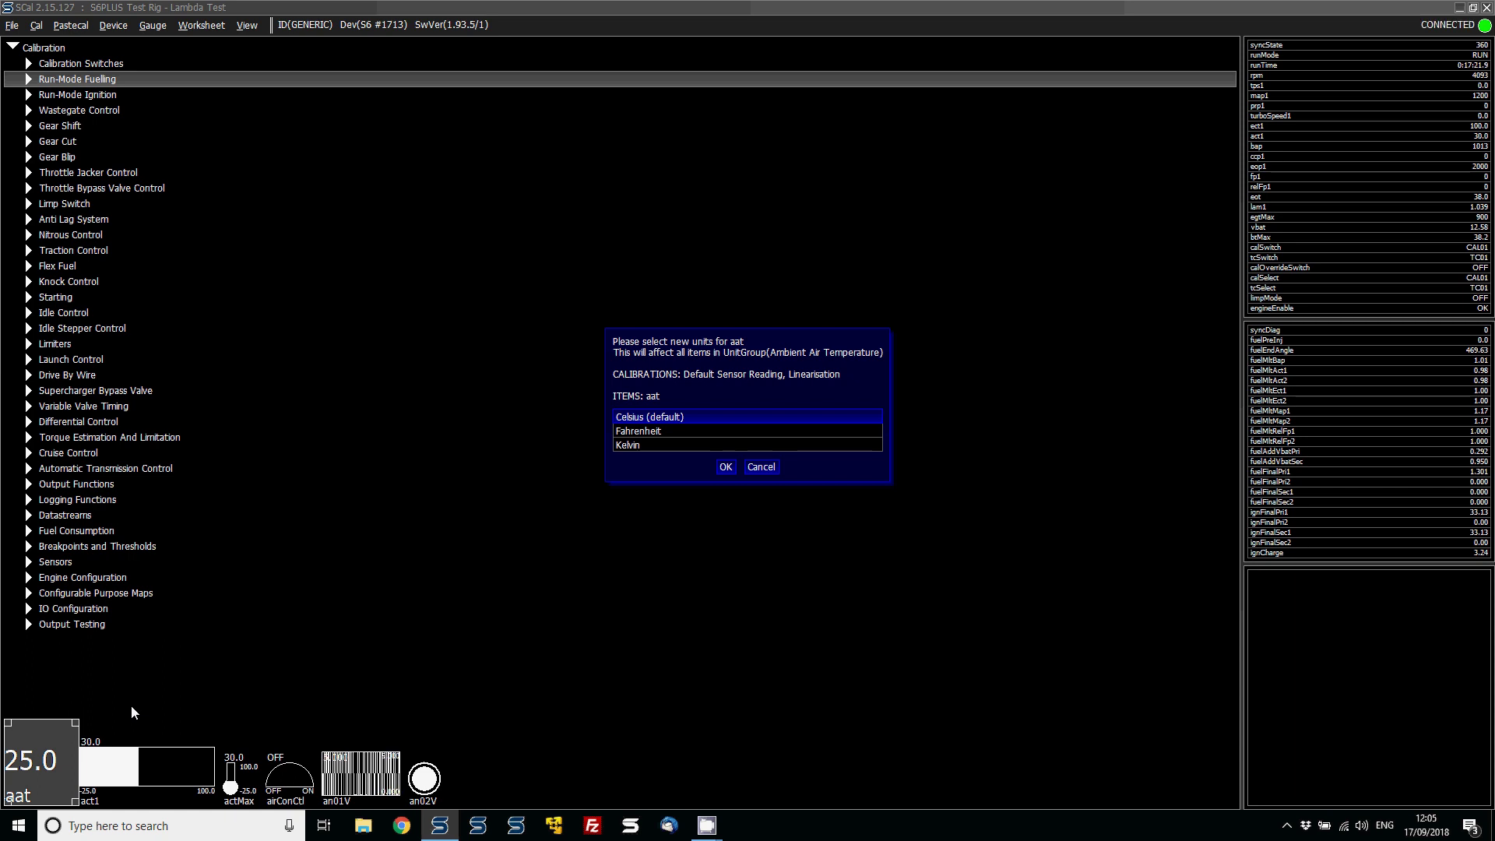
pyautogui.click(761, 467)
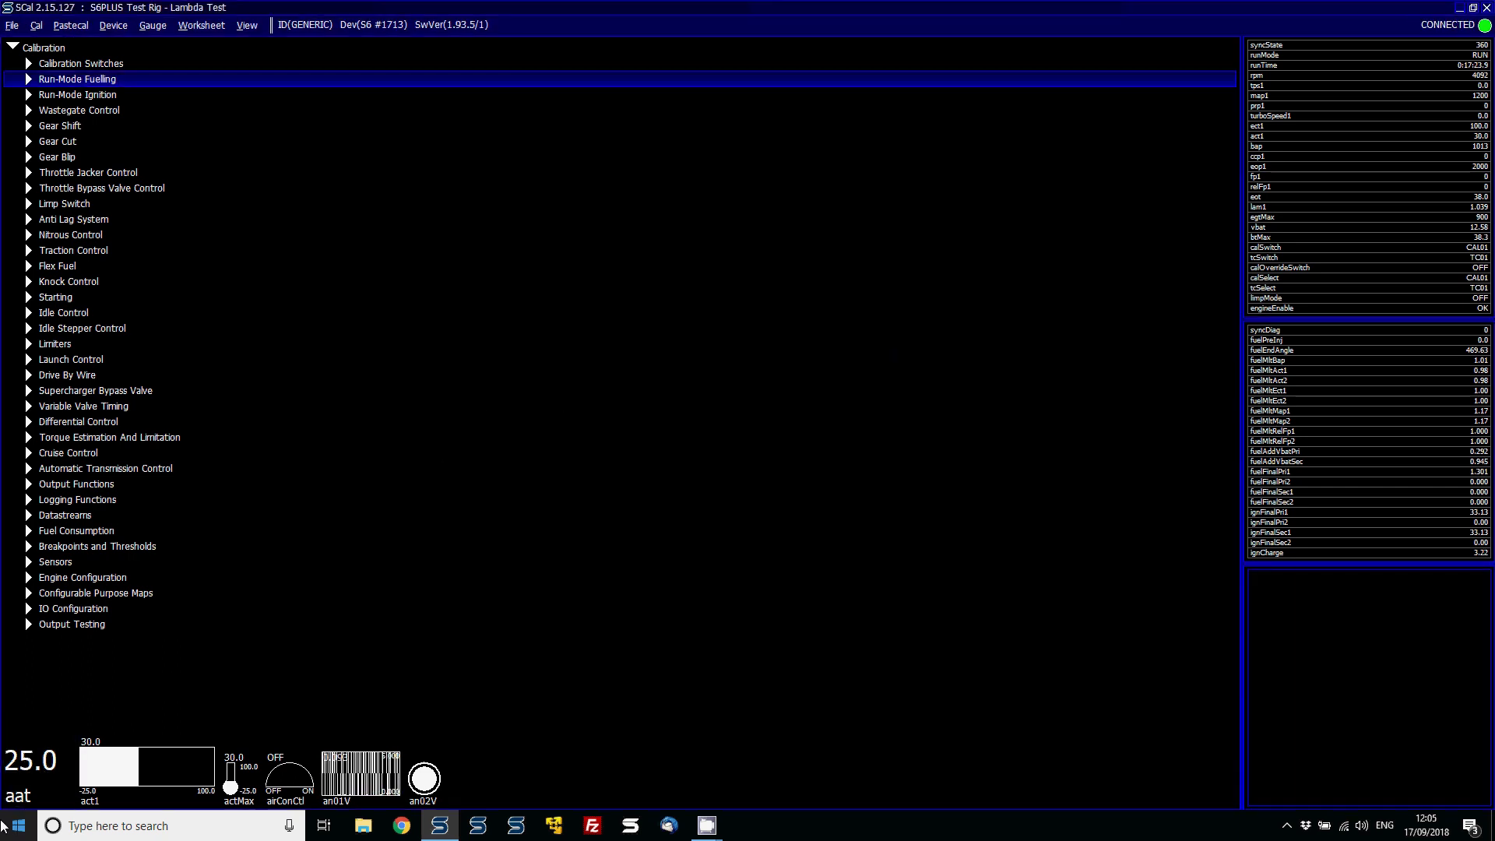
pyautogui.rightClick(28, 779)
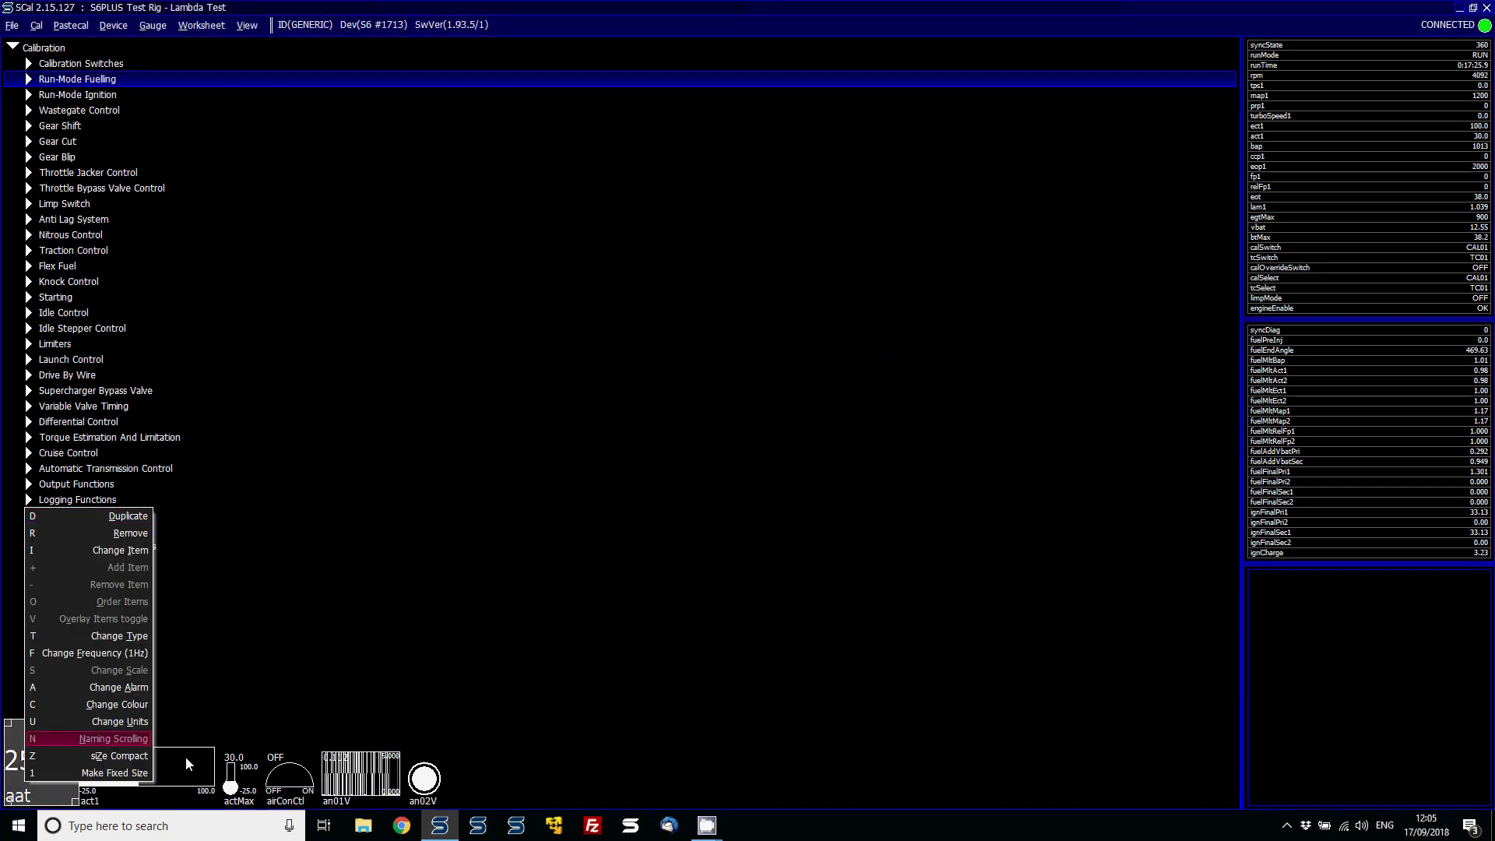
pyautogui.click(186, 756)
pyautogui.rightClick(372, 767)
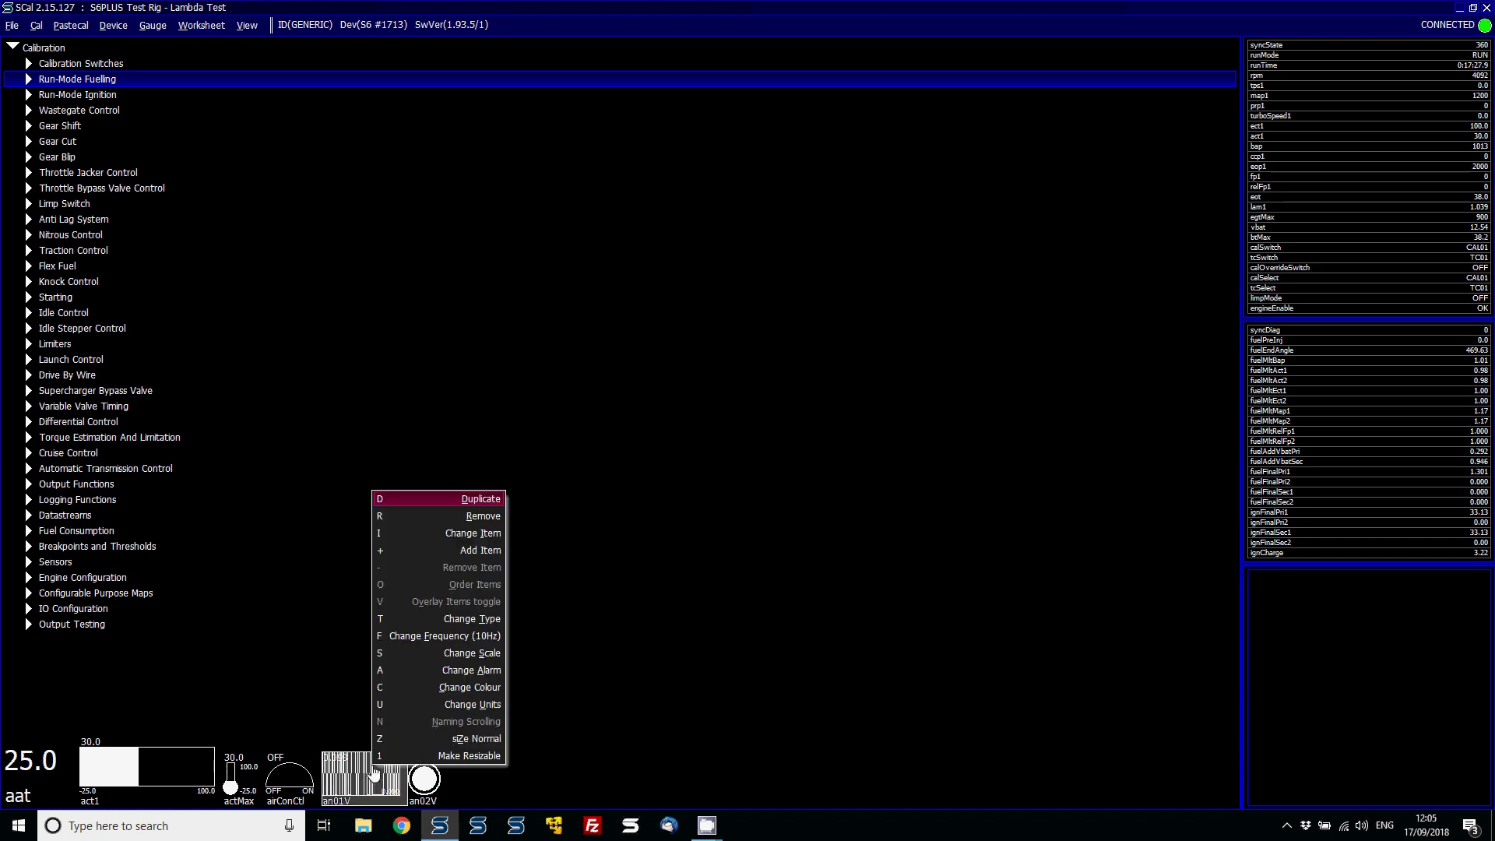
pyautogui.click(438, 706)
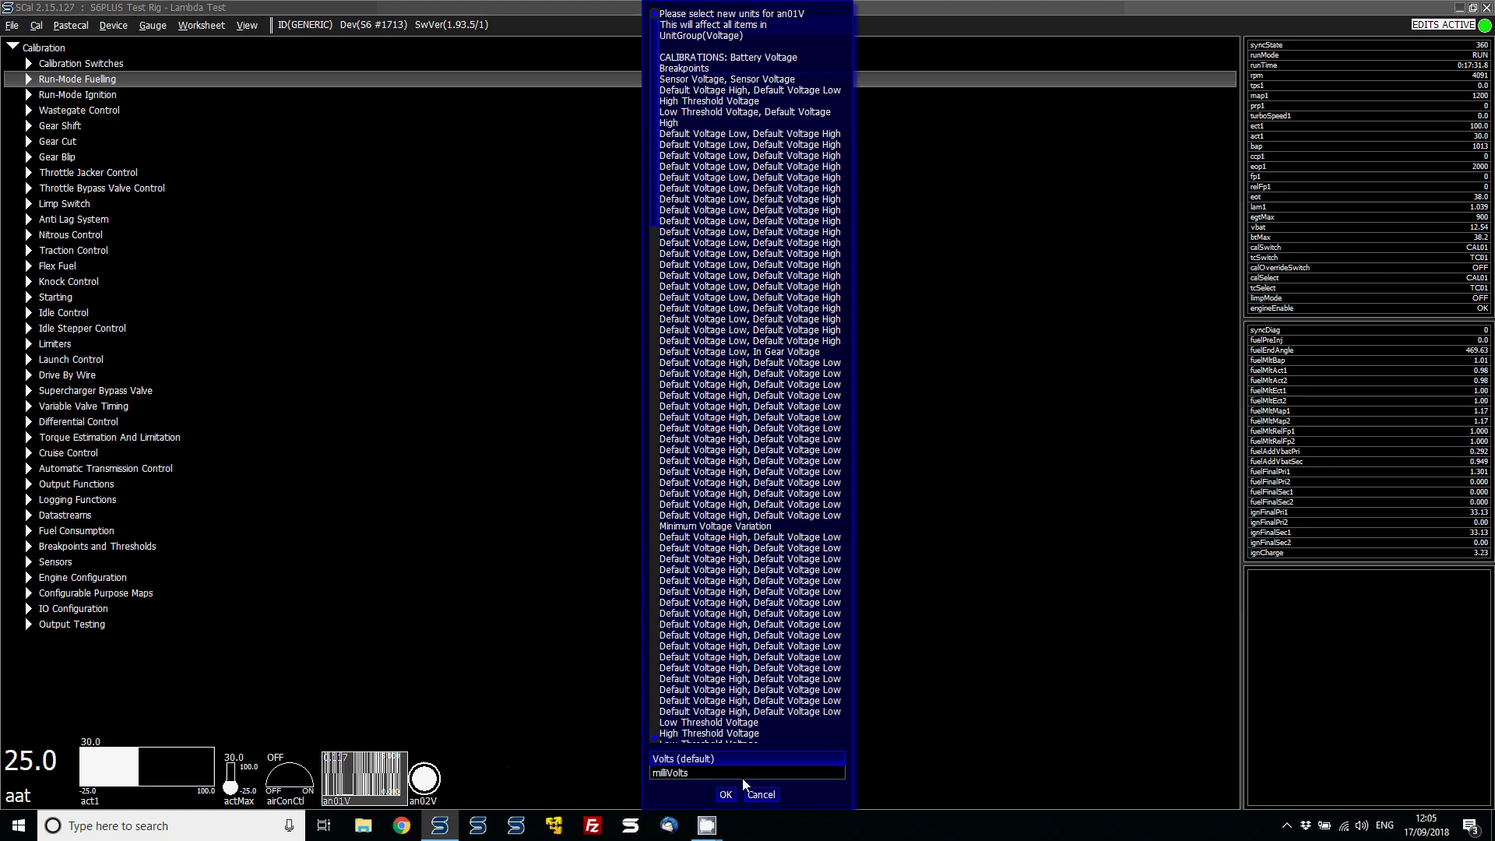
pyautogui.click(760, 794)
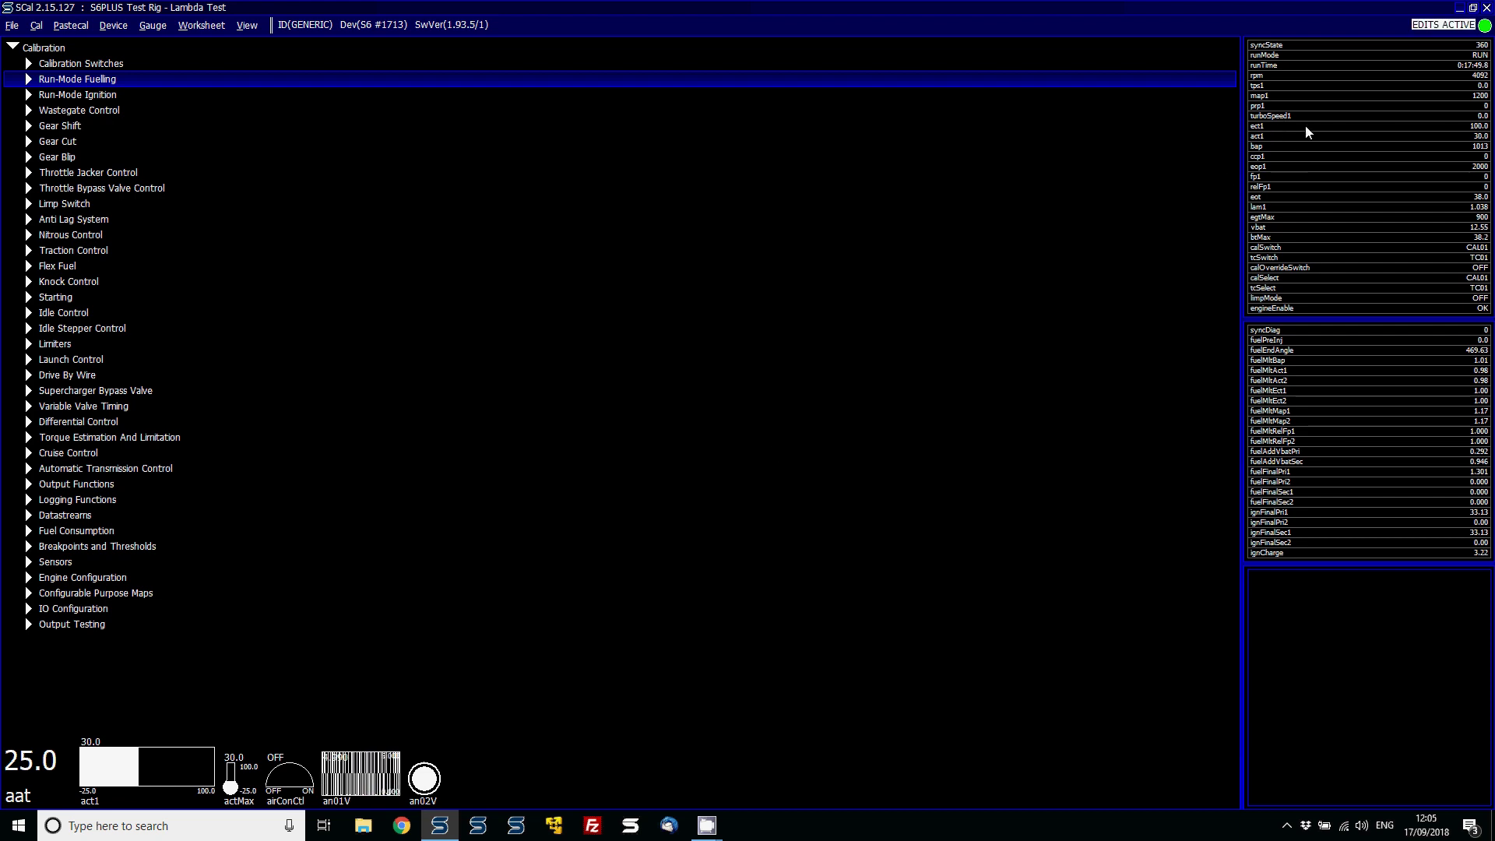
# Step: Add an ect1 gauge left of an02V and show it as a normal-size thermometer
pyautogui.doubleClick(1283, 125)
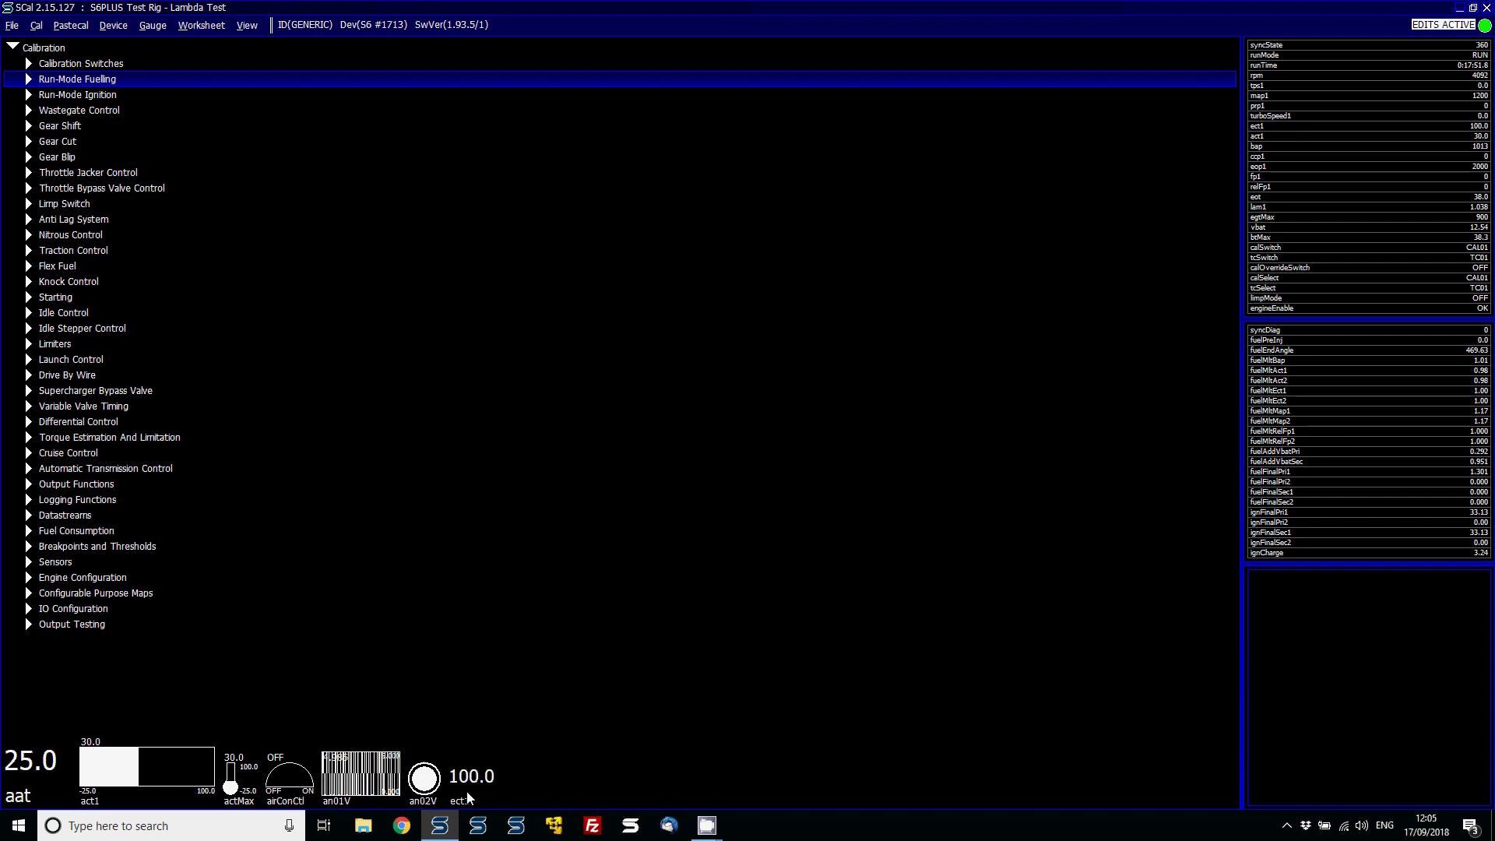
pyautogui.moveTo(467, 779); pyautogui.dragTo(443, 783)
pyautogui.rightClick(443, 783)
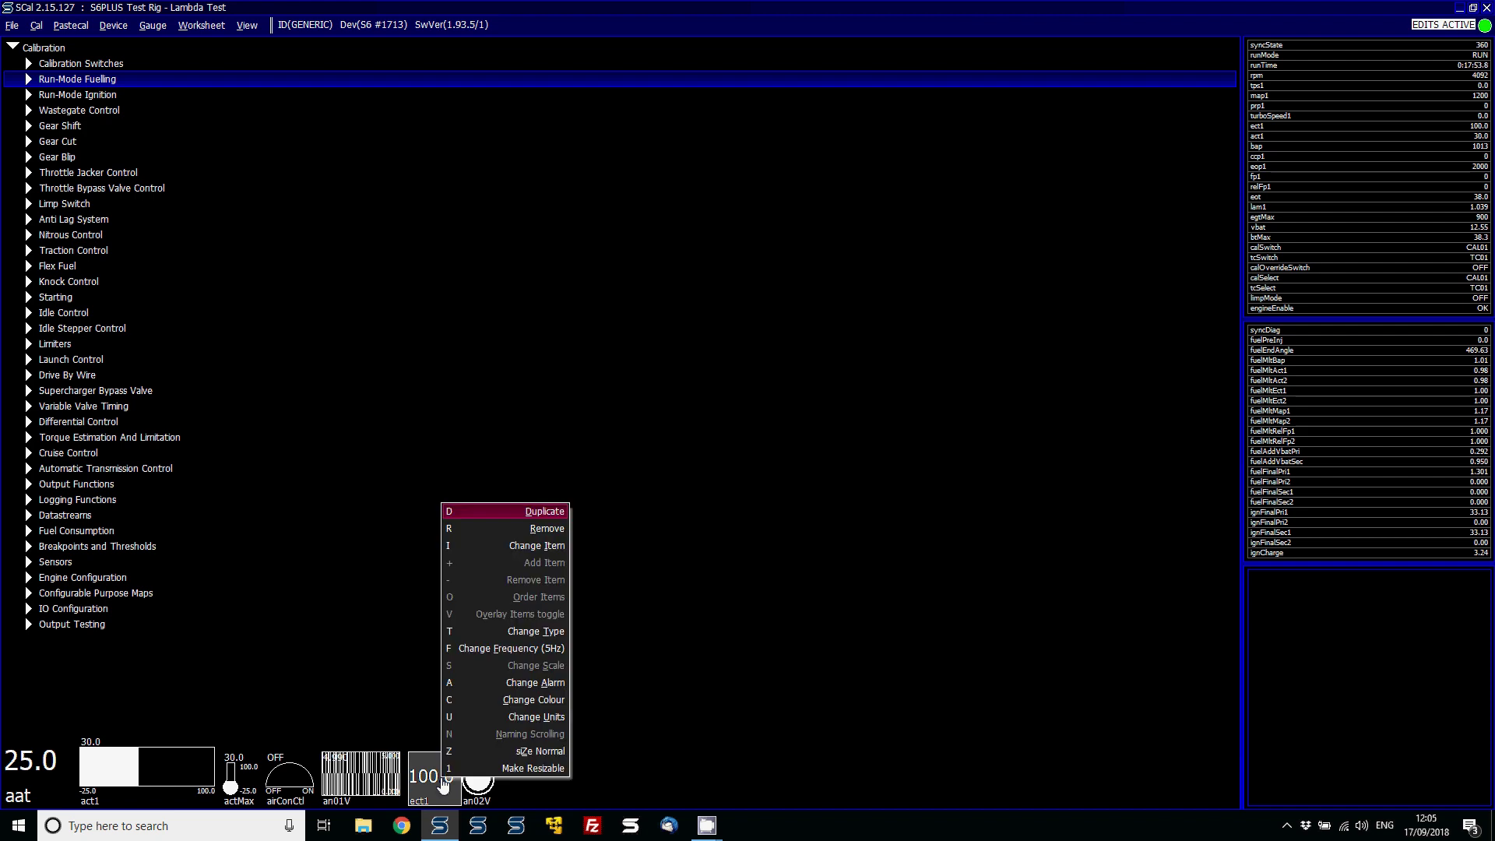
pyautogui.click(535, 631)
pyautogui.doubleClick(454, 676)
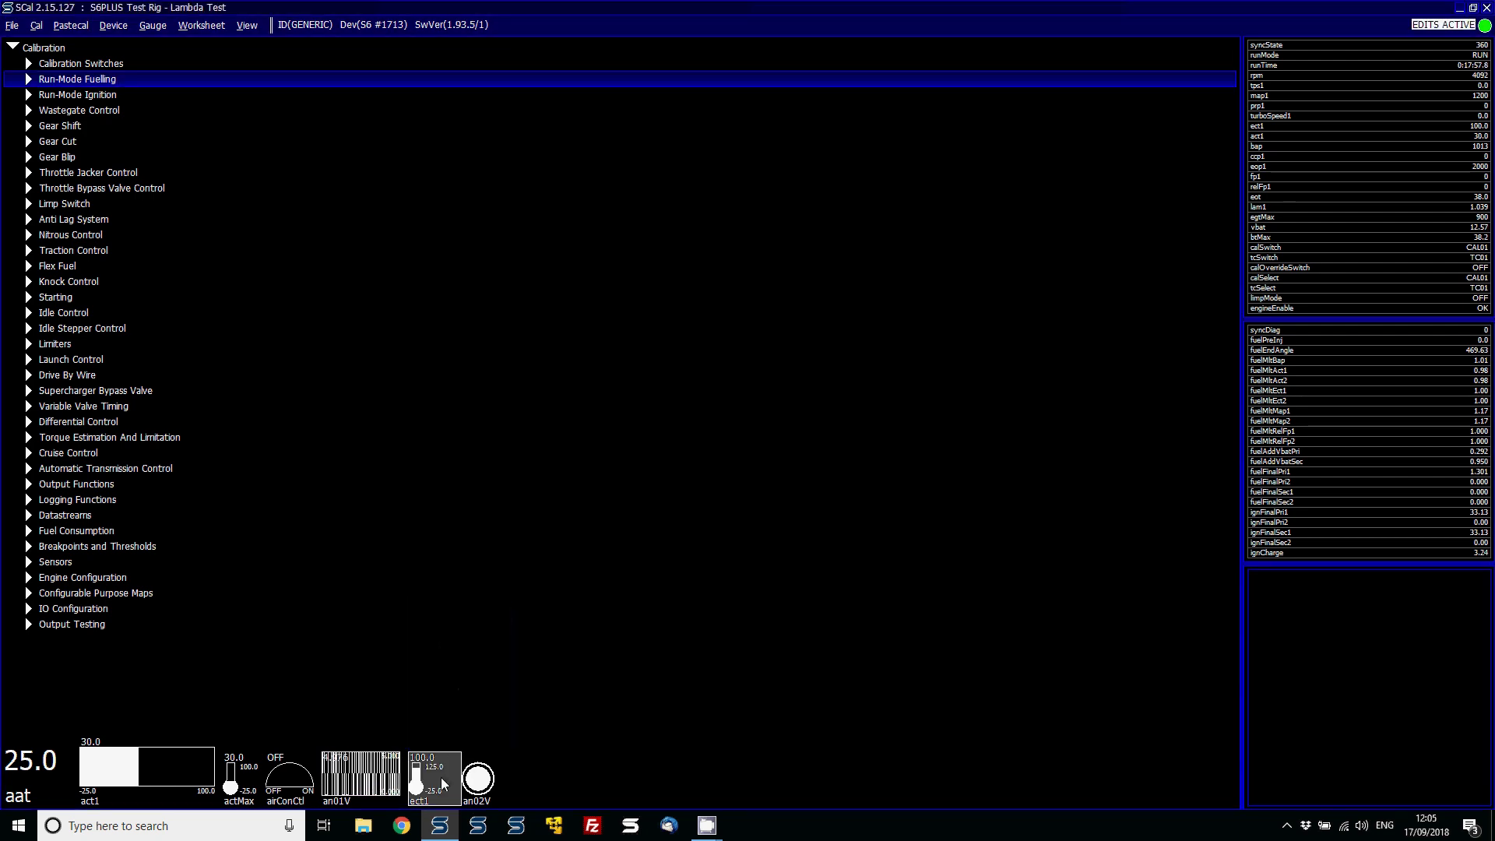
pyautogui.rightClick(440, 778)
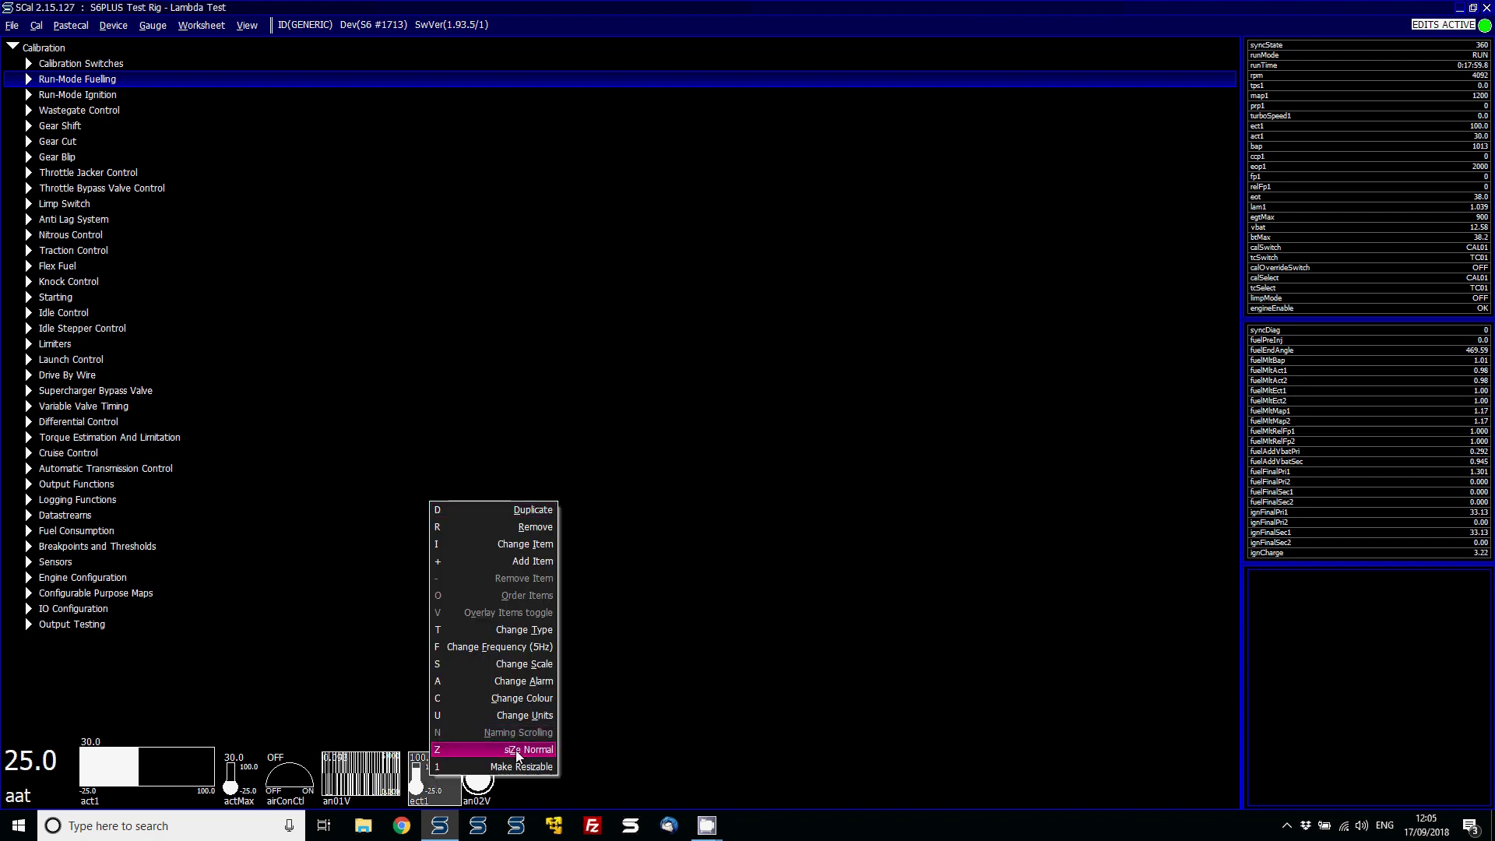
pyautogui.click(524, 749)
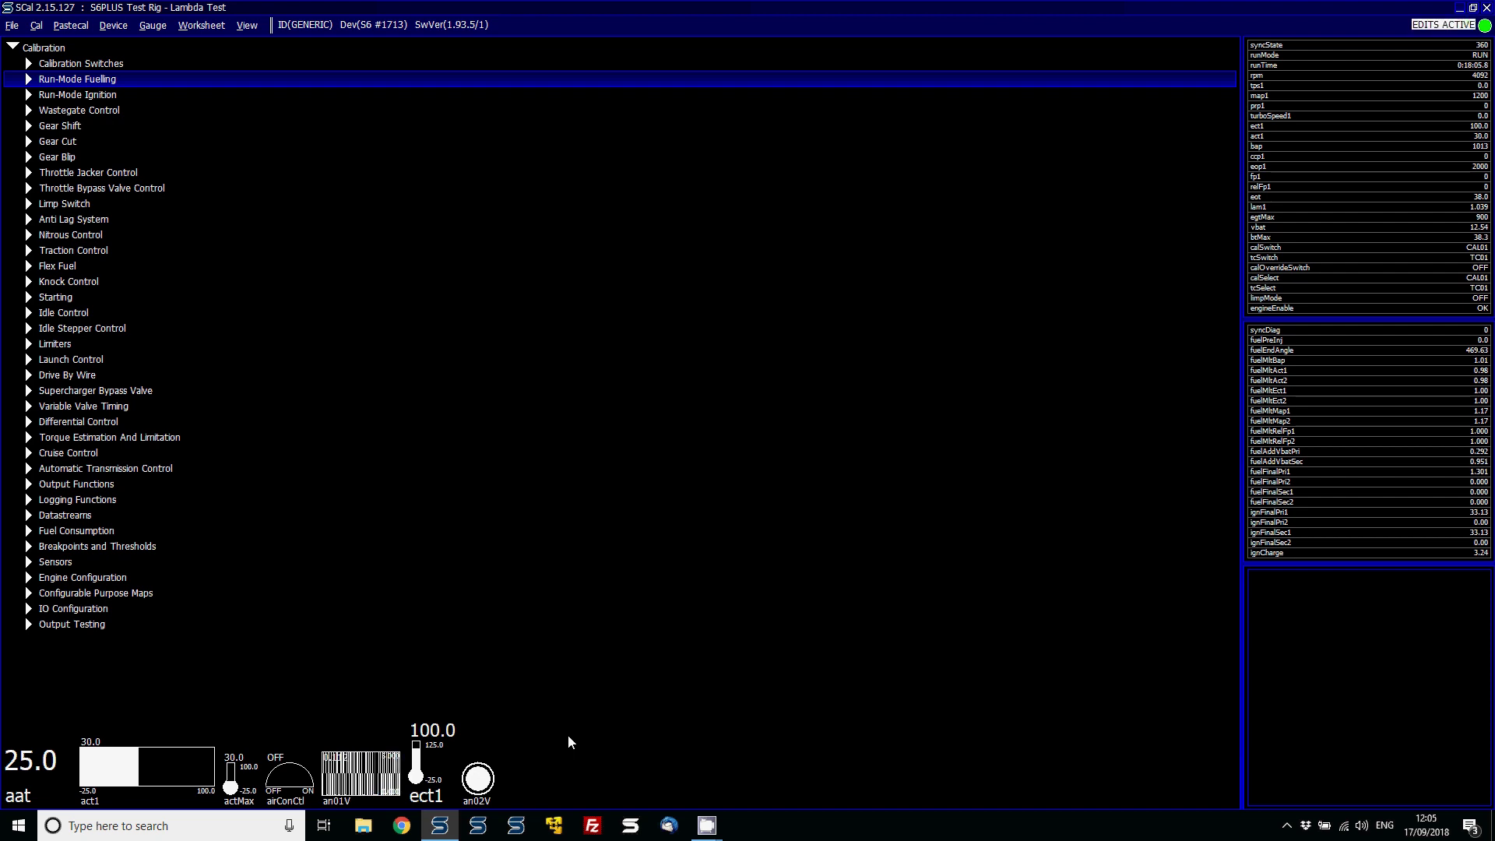
# Step: Review the ect1 gauge's alarm limits and close them without changes
pyautogui.rightClick(436, 750)
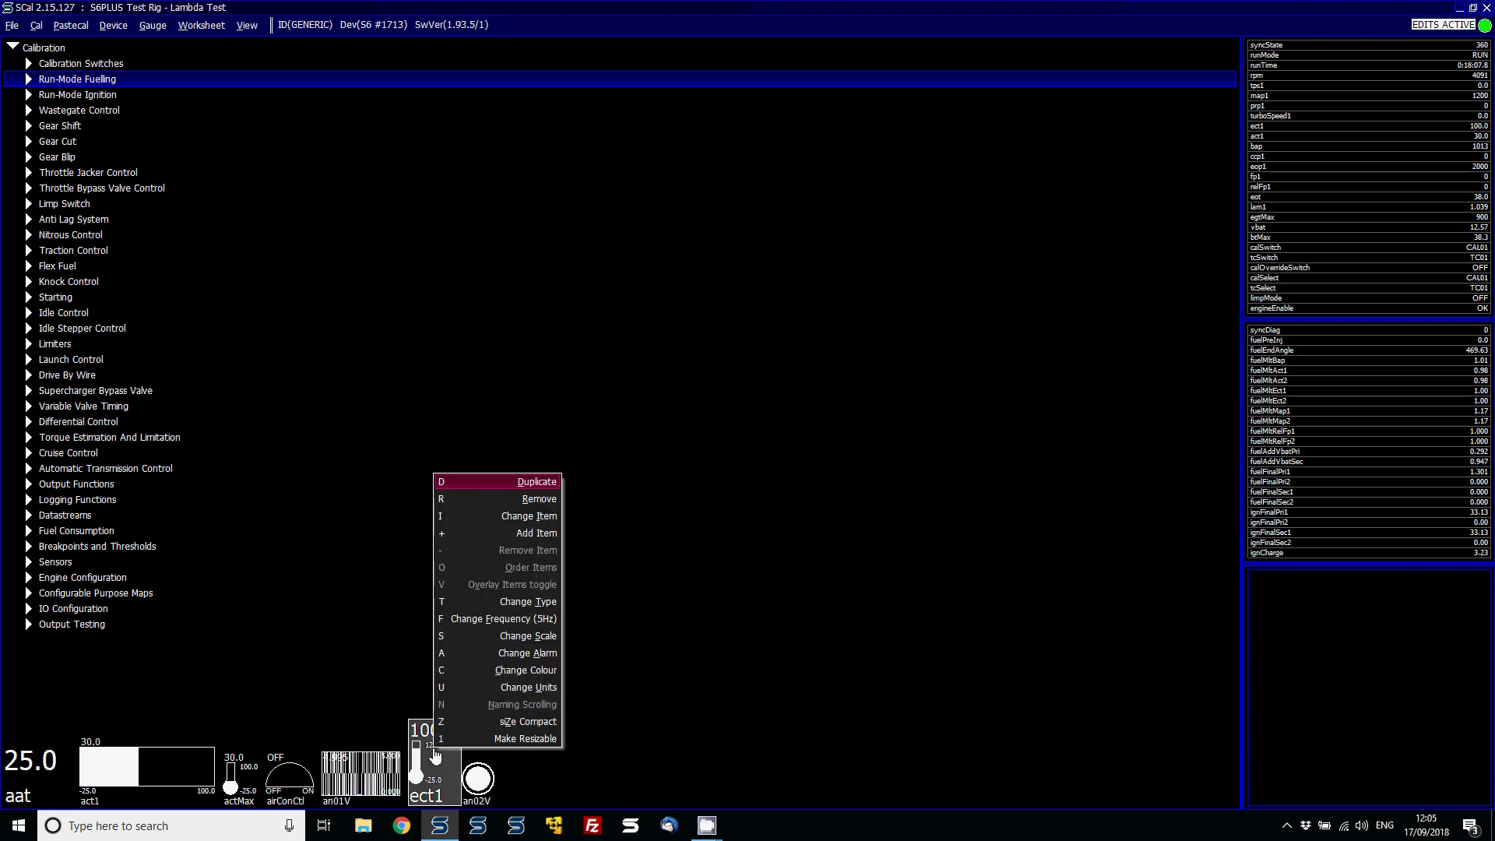
pyautogui.click(508, 660)
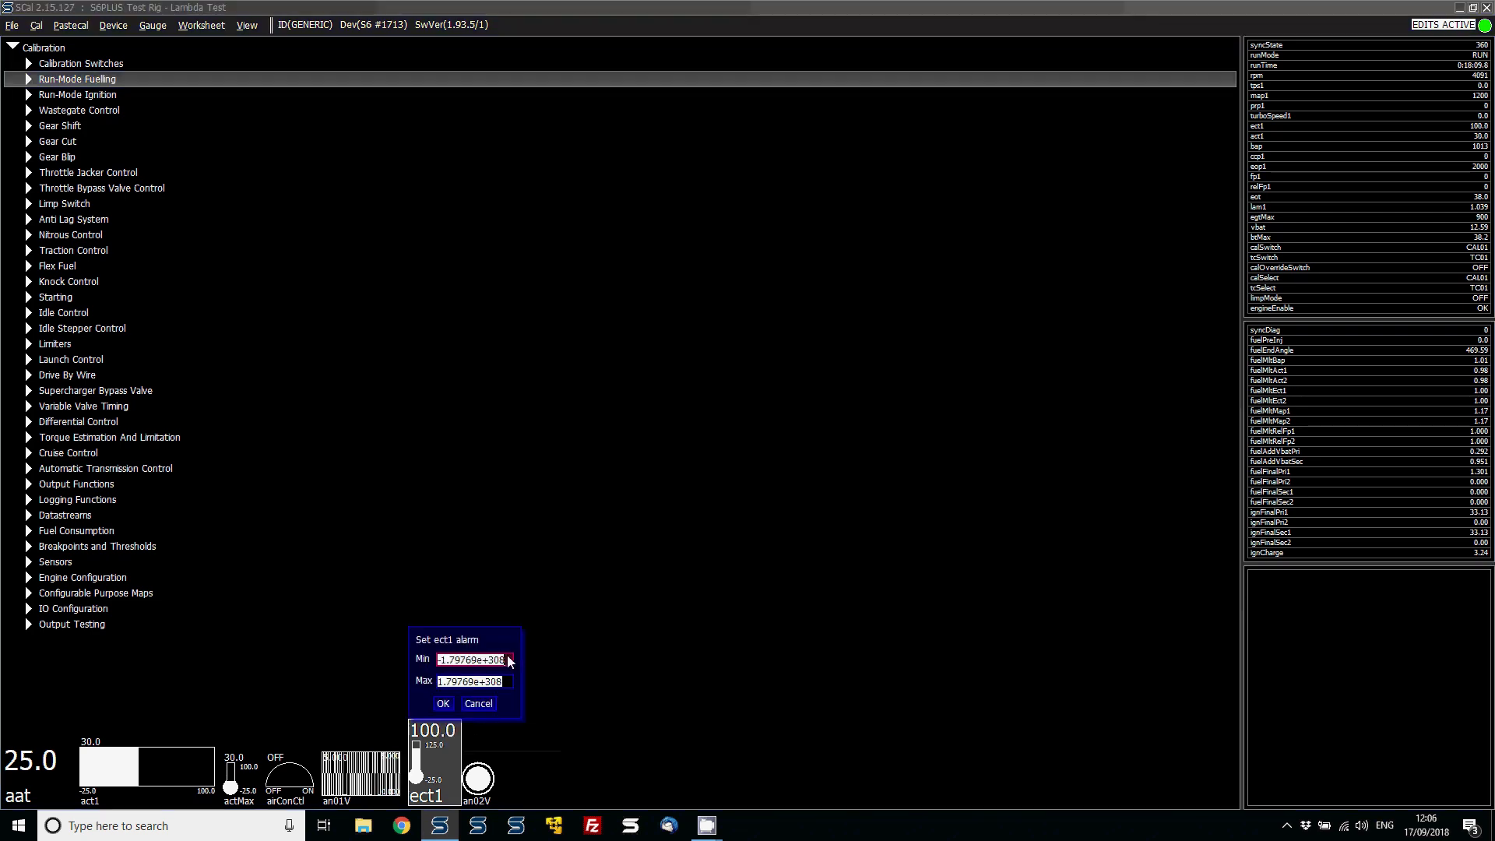
pyautogui.click(478, 684)
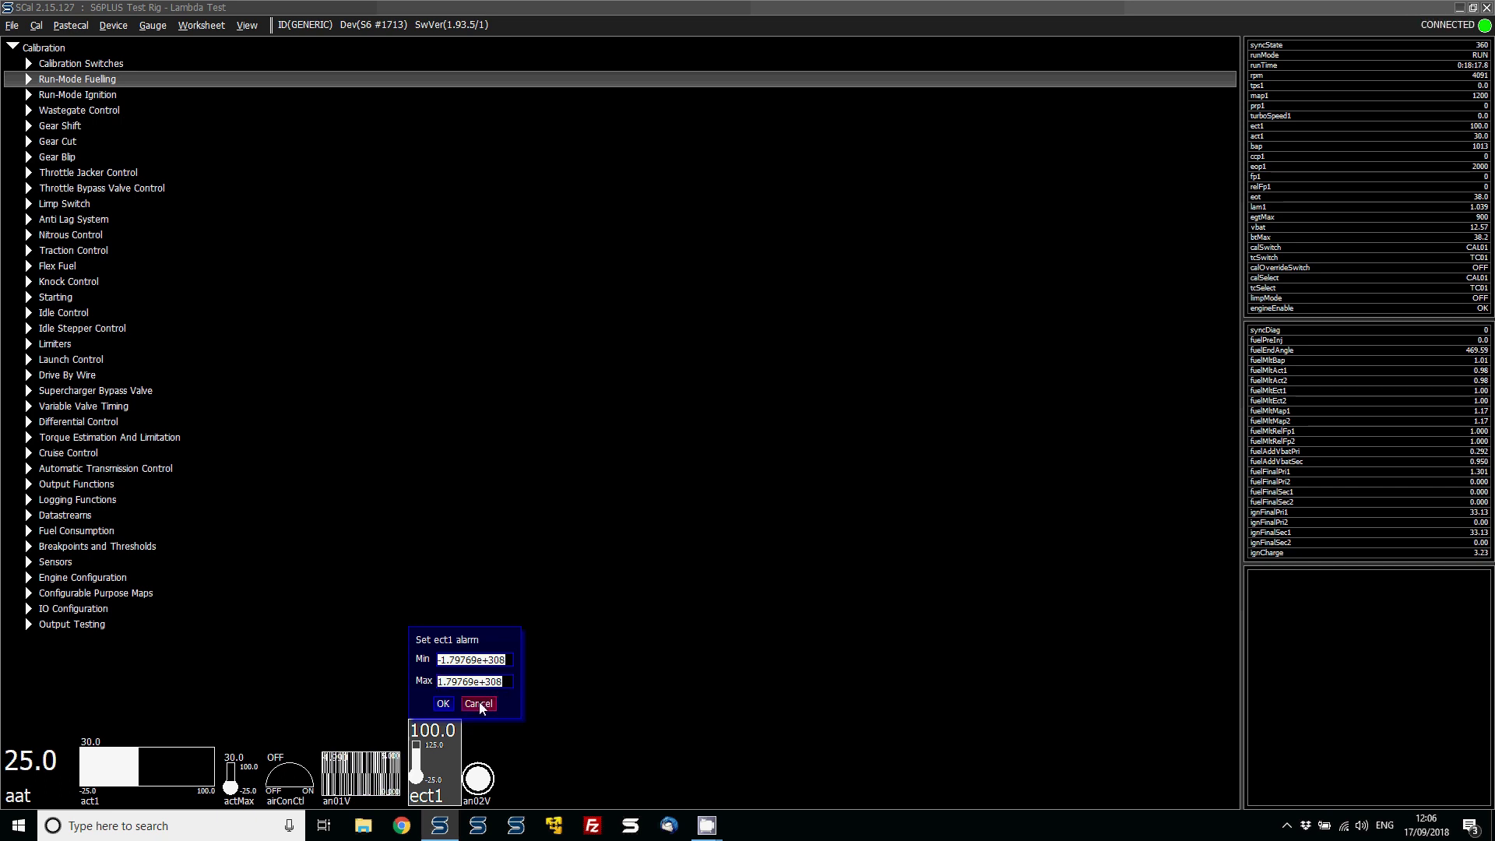
pyautogui.click(478, 703)
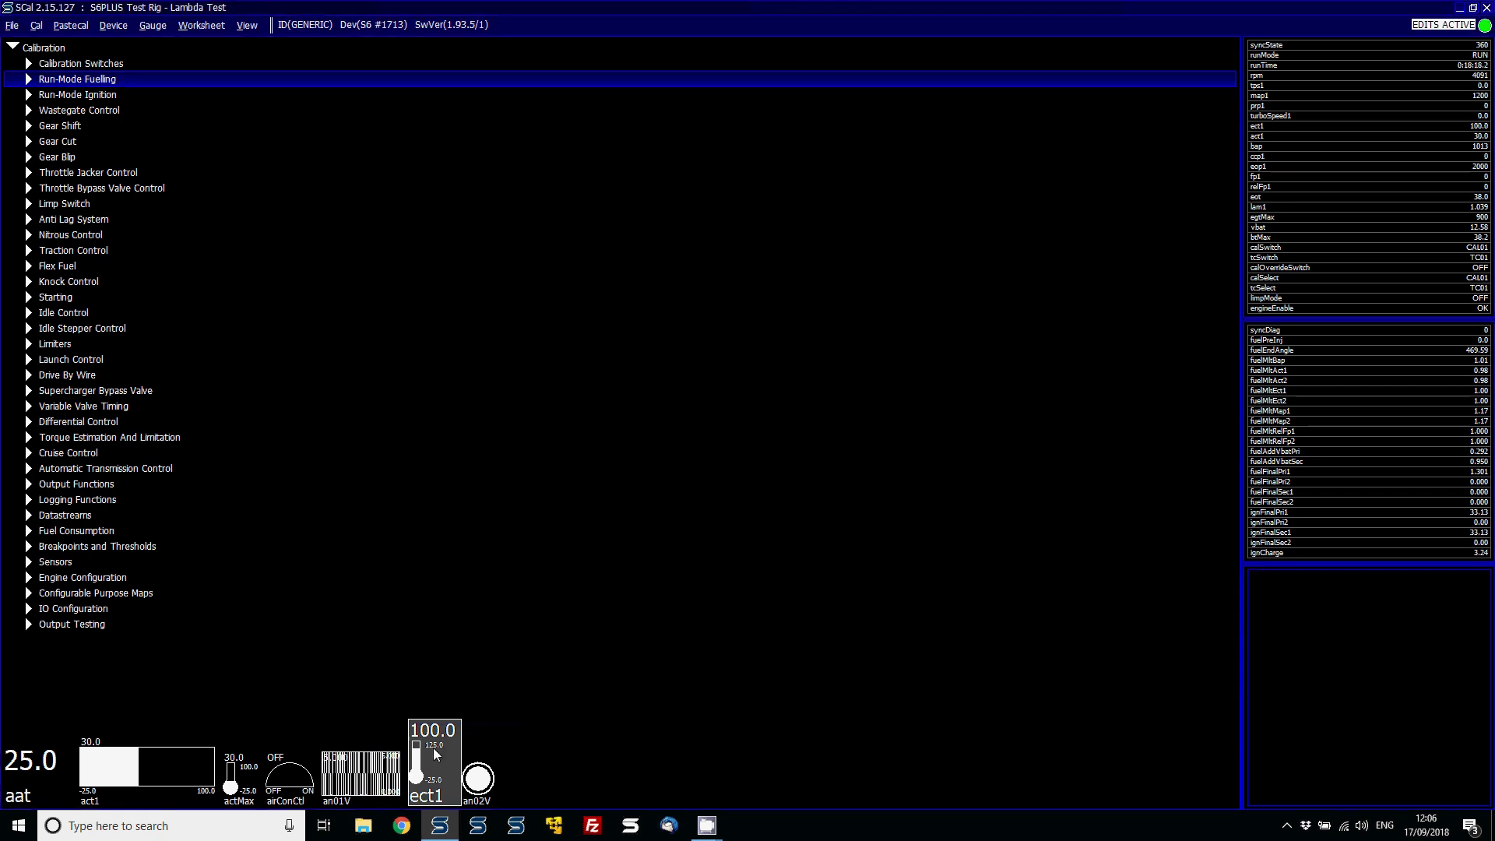
# Step: Add an rpm gauge after an02V with its alarm maximum set to 8000
pyautogui.doubleClick(1280, 75)
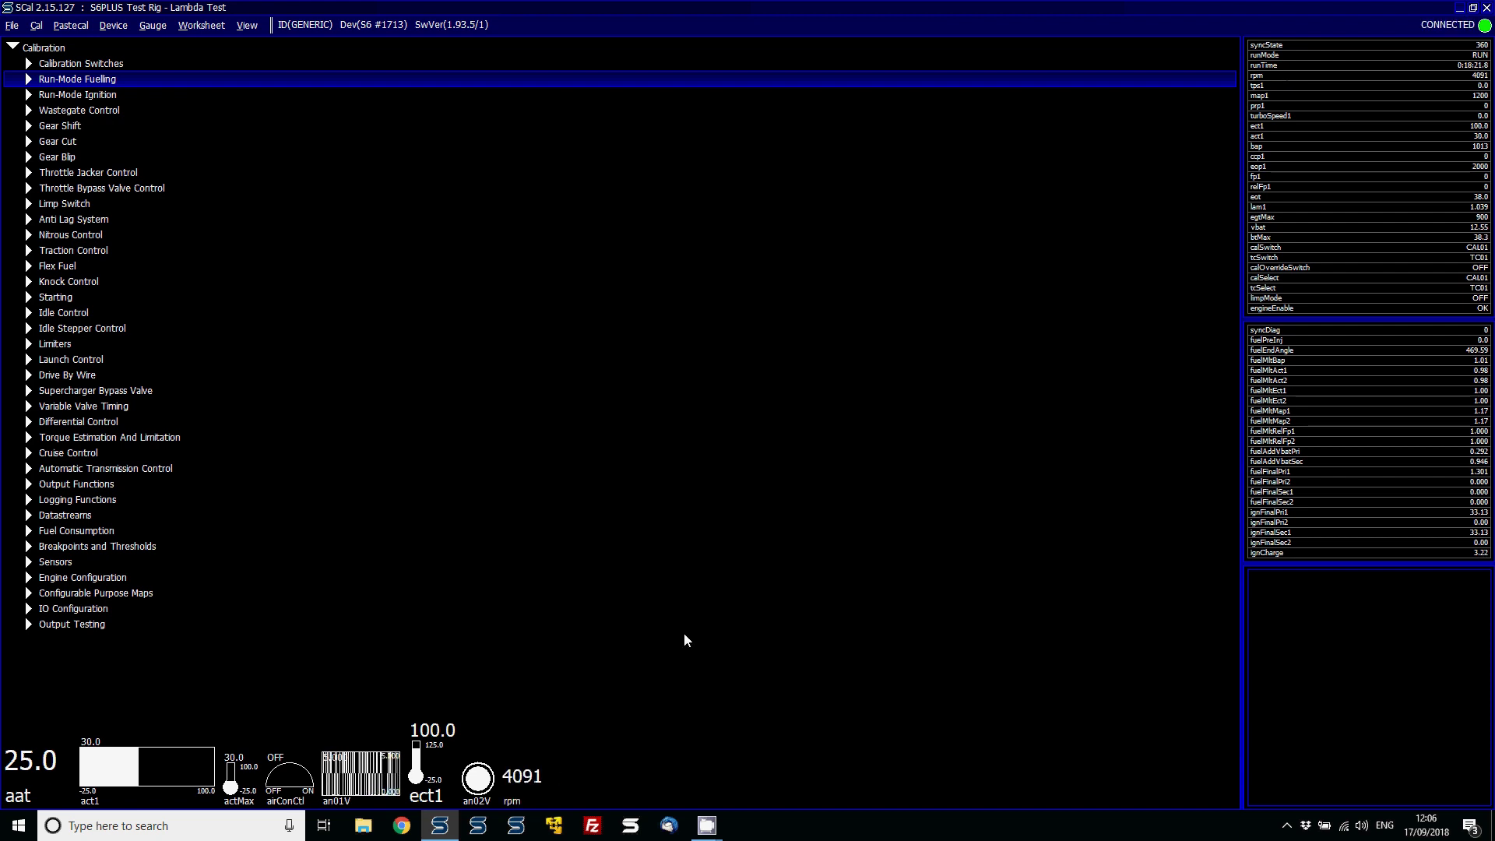
pyautogui.rightClick(512, 785)
pyautogui.click(595, 692)
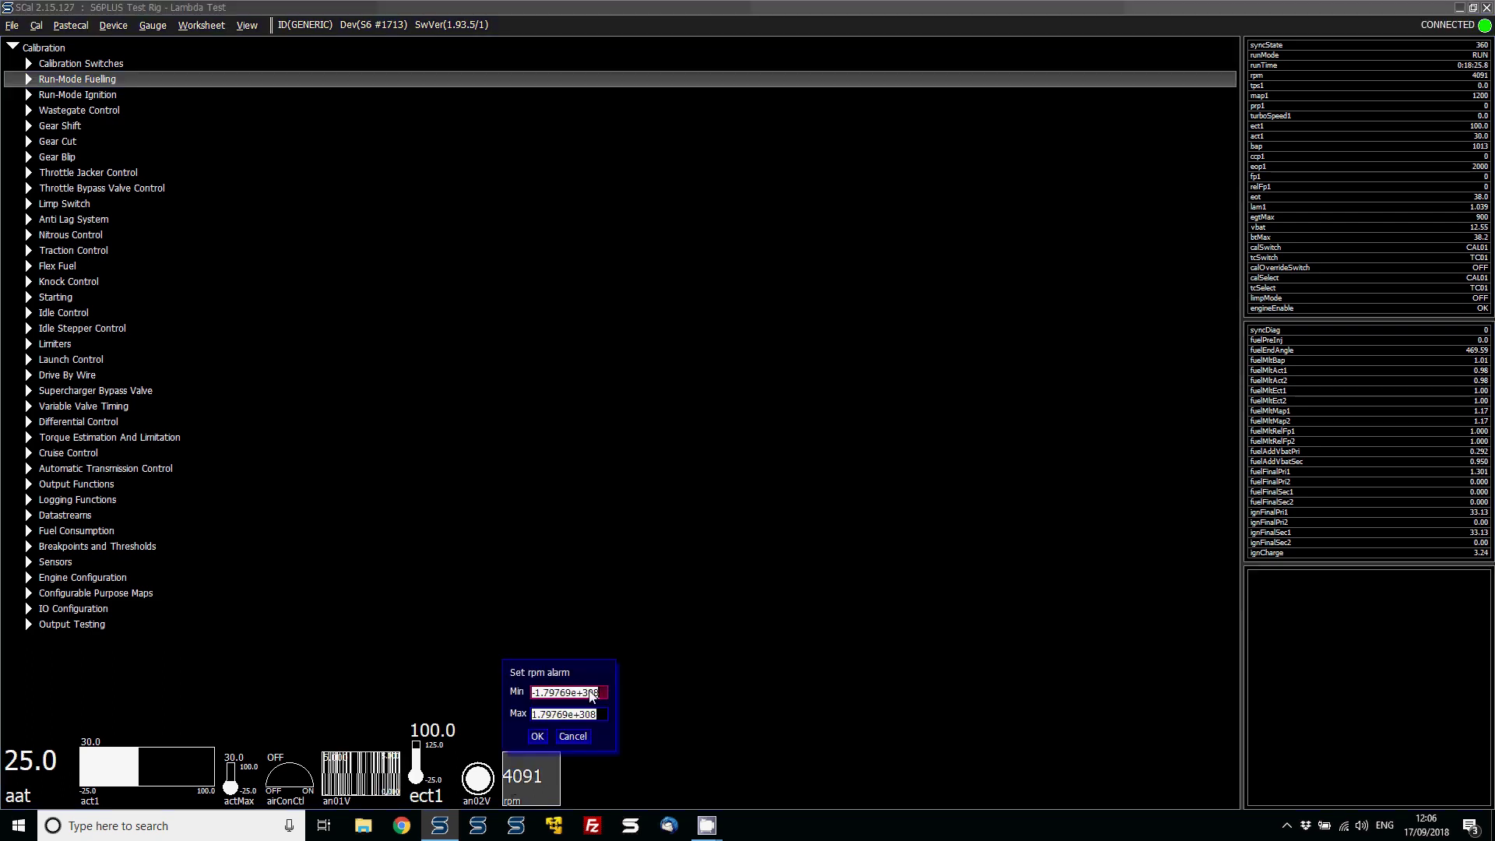
pyautogui.write('8000')
pyautogui.click(538, 736)
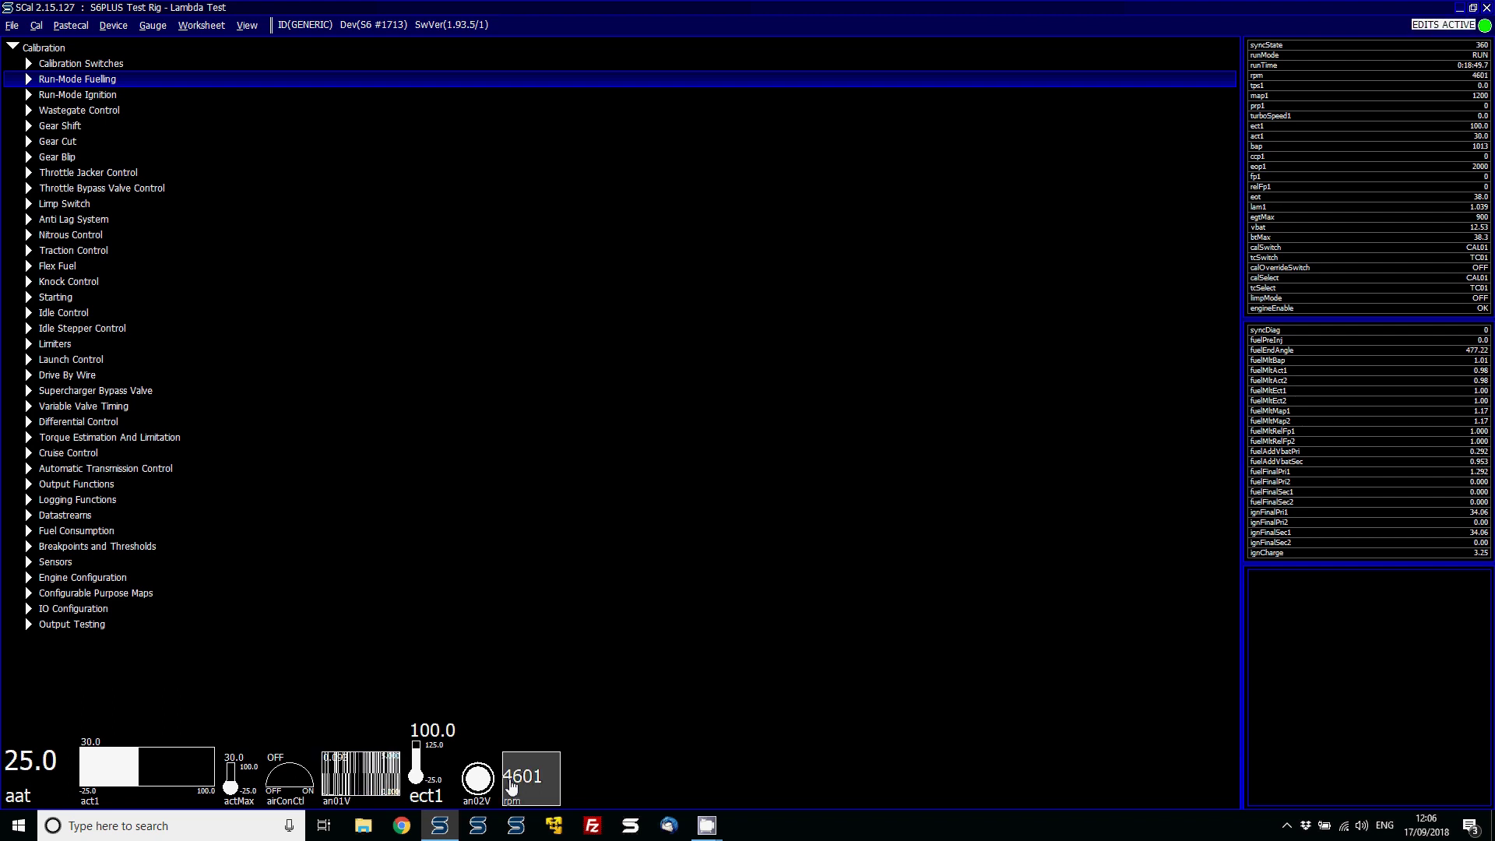
pyautogui.click(154, 25)
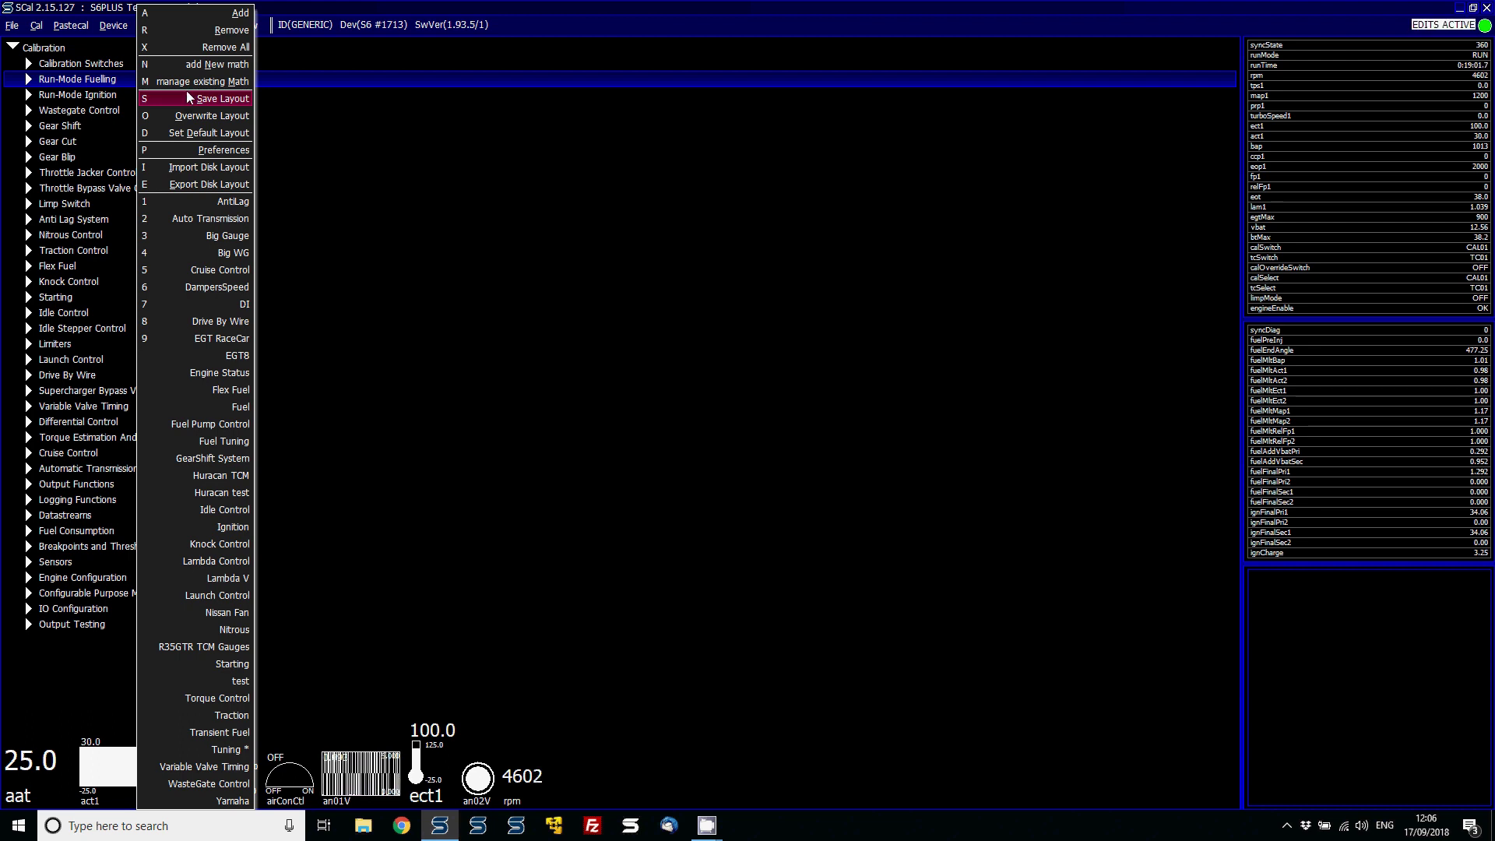
# Step: Load the saved two-row gauge layout and select the ect1 thermometer gauge
pyautogui.click(217, 748)
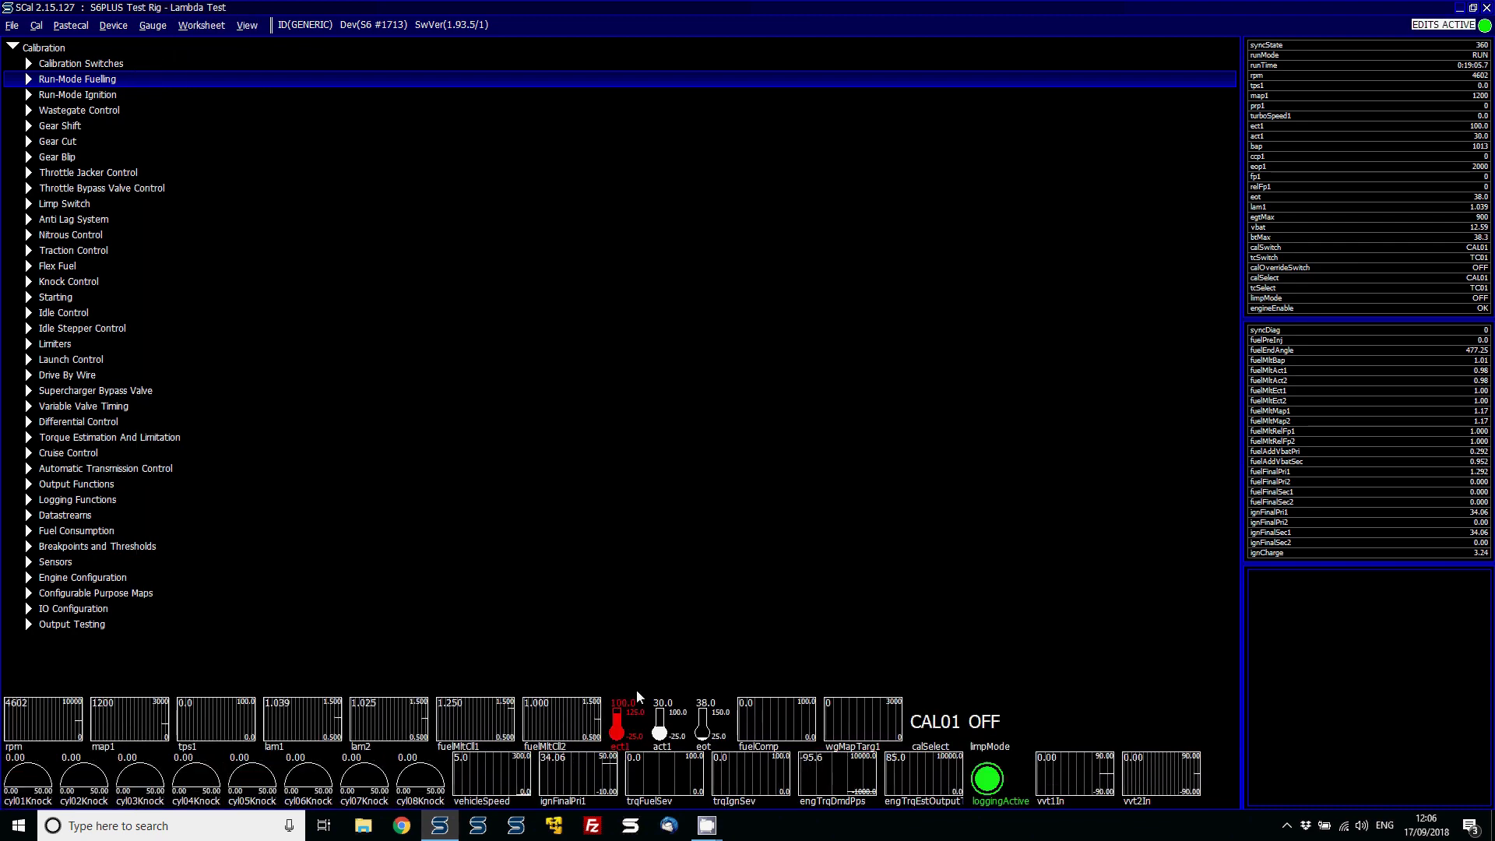
pyautogui.click(627, 718)
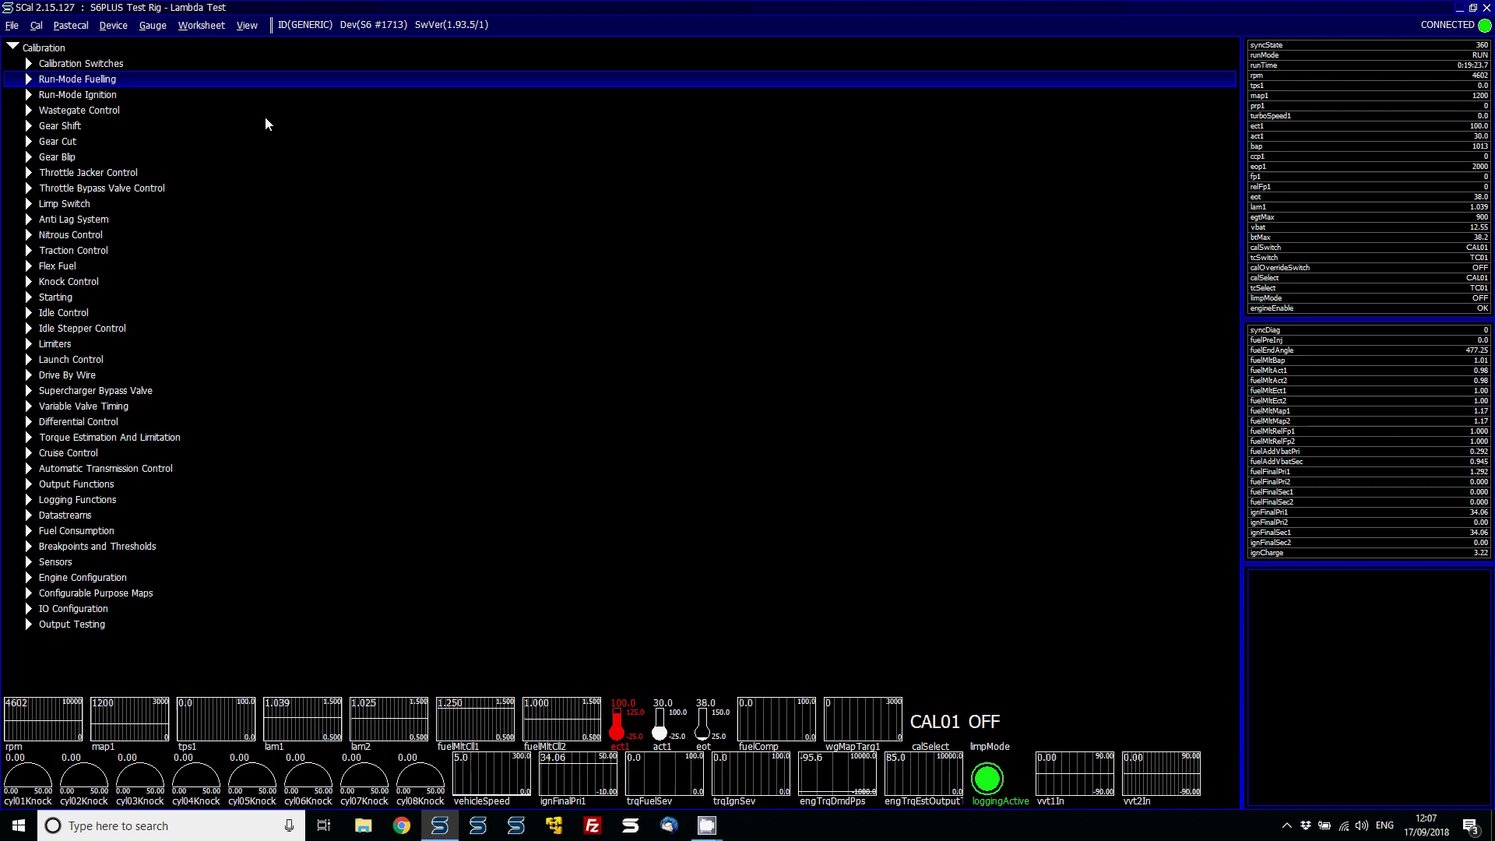
pyautogui.click(152, 25)
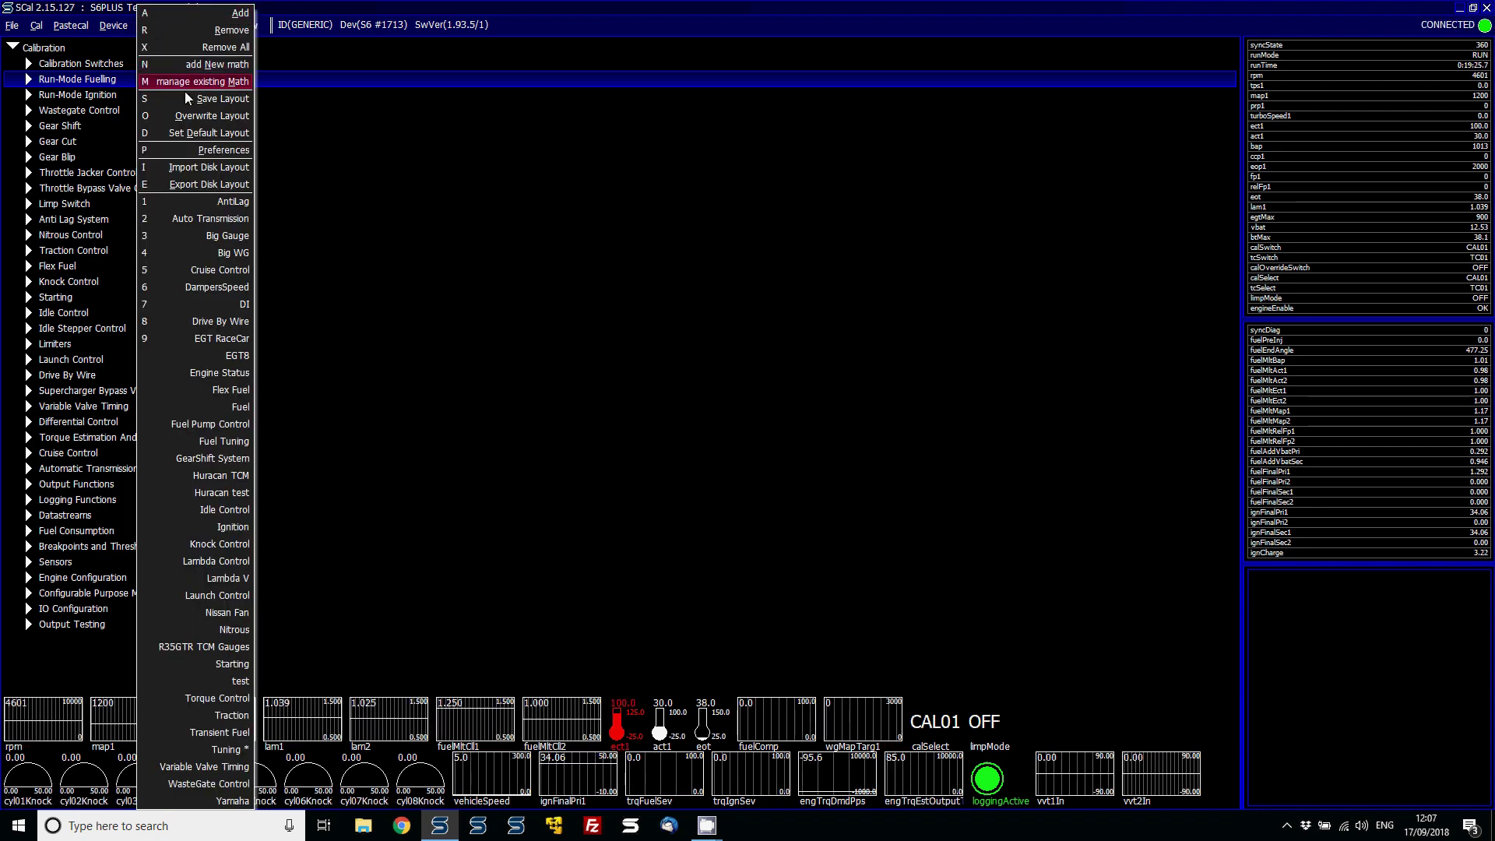
pyautogui.click(189, 134)
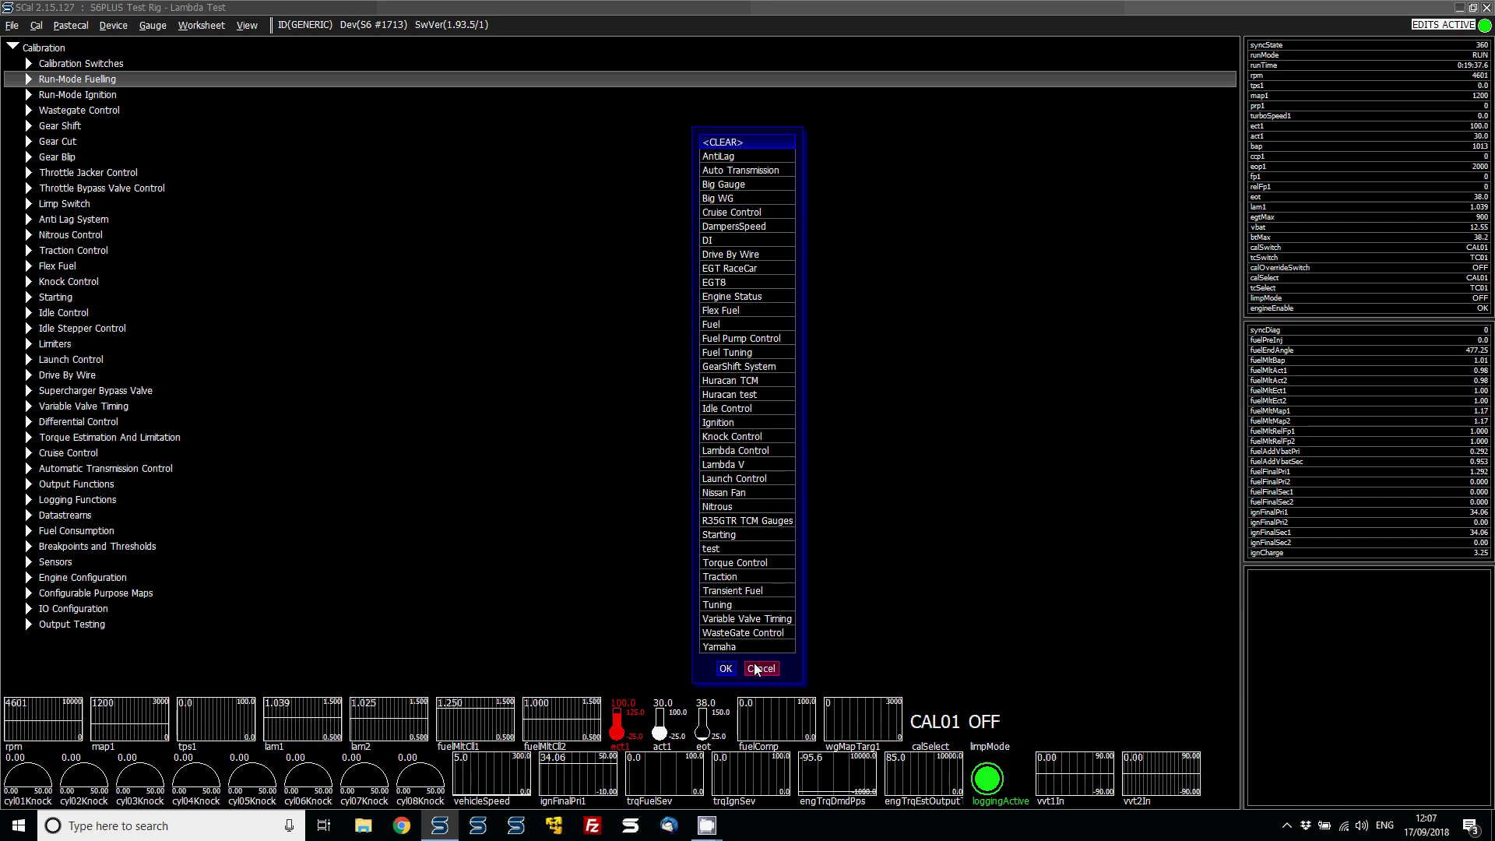
pyautogui.click(755, 669)
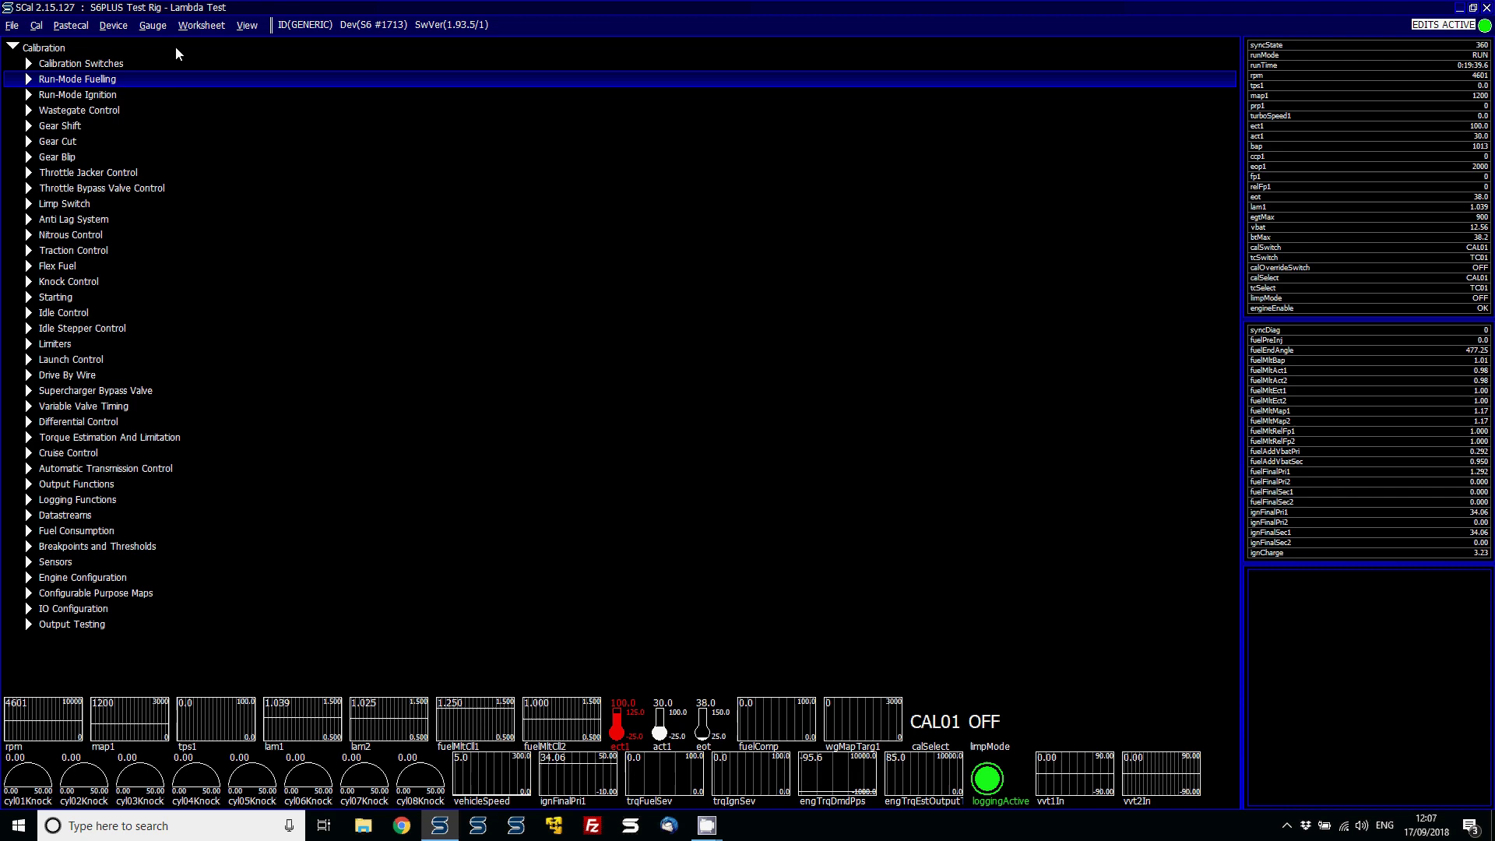
pyautogui.click(154, 26)
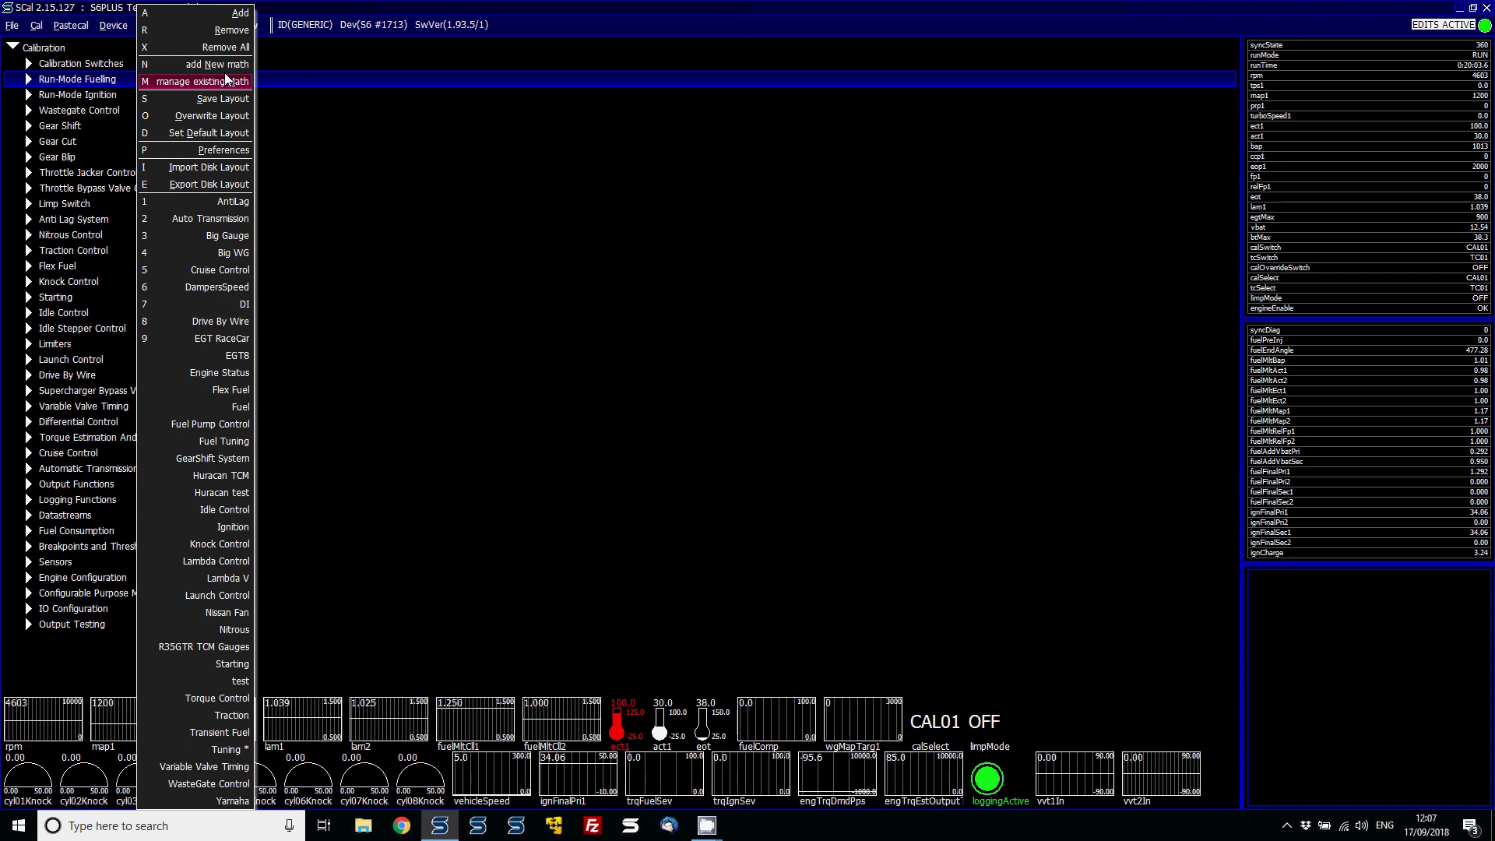
# Step: Create the Act+20 math gauge with expression act1+20 and Temperature (Celsius) units
pyautogui.click(230, 67)
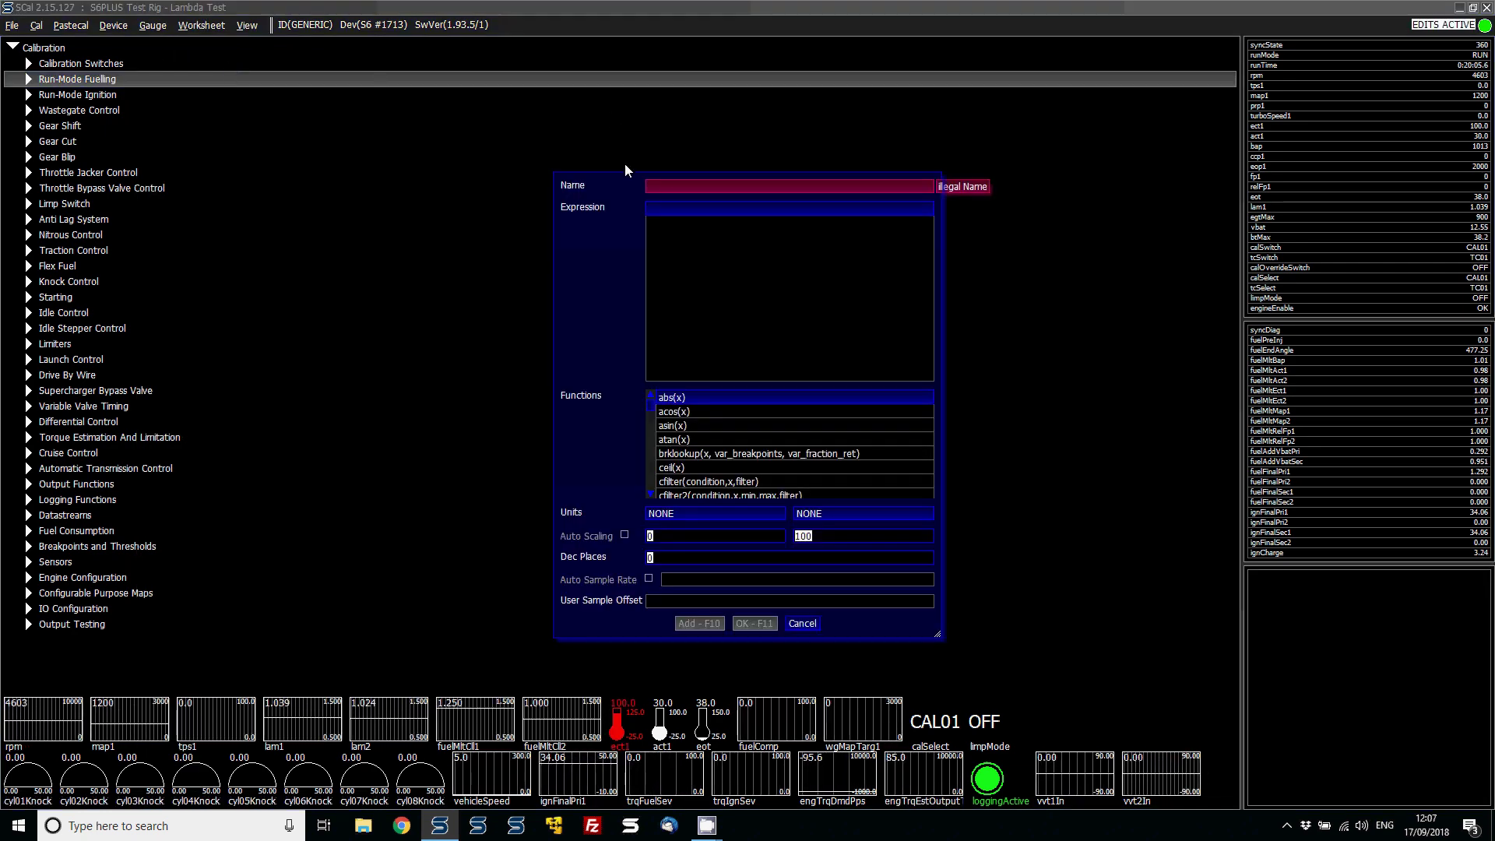
pyautogui.click(740, 206)
pyautogui.click(730, 190)
pyautogui.write('Act')
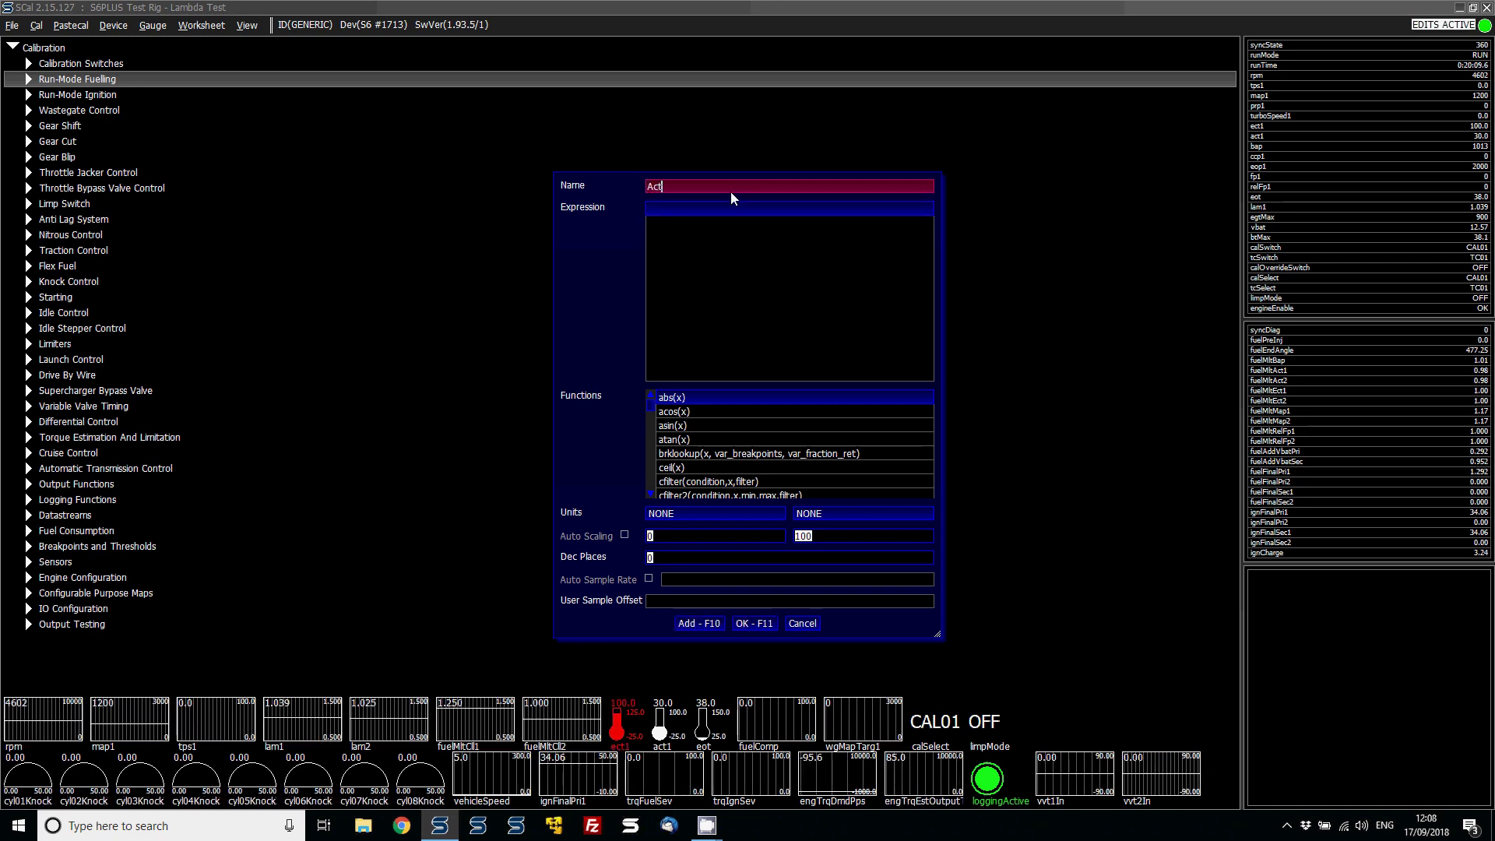
pyautogui.write('+20')
pyautogui.press('Tab')
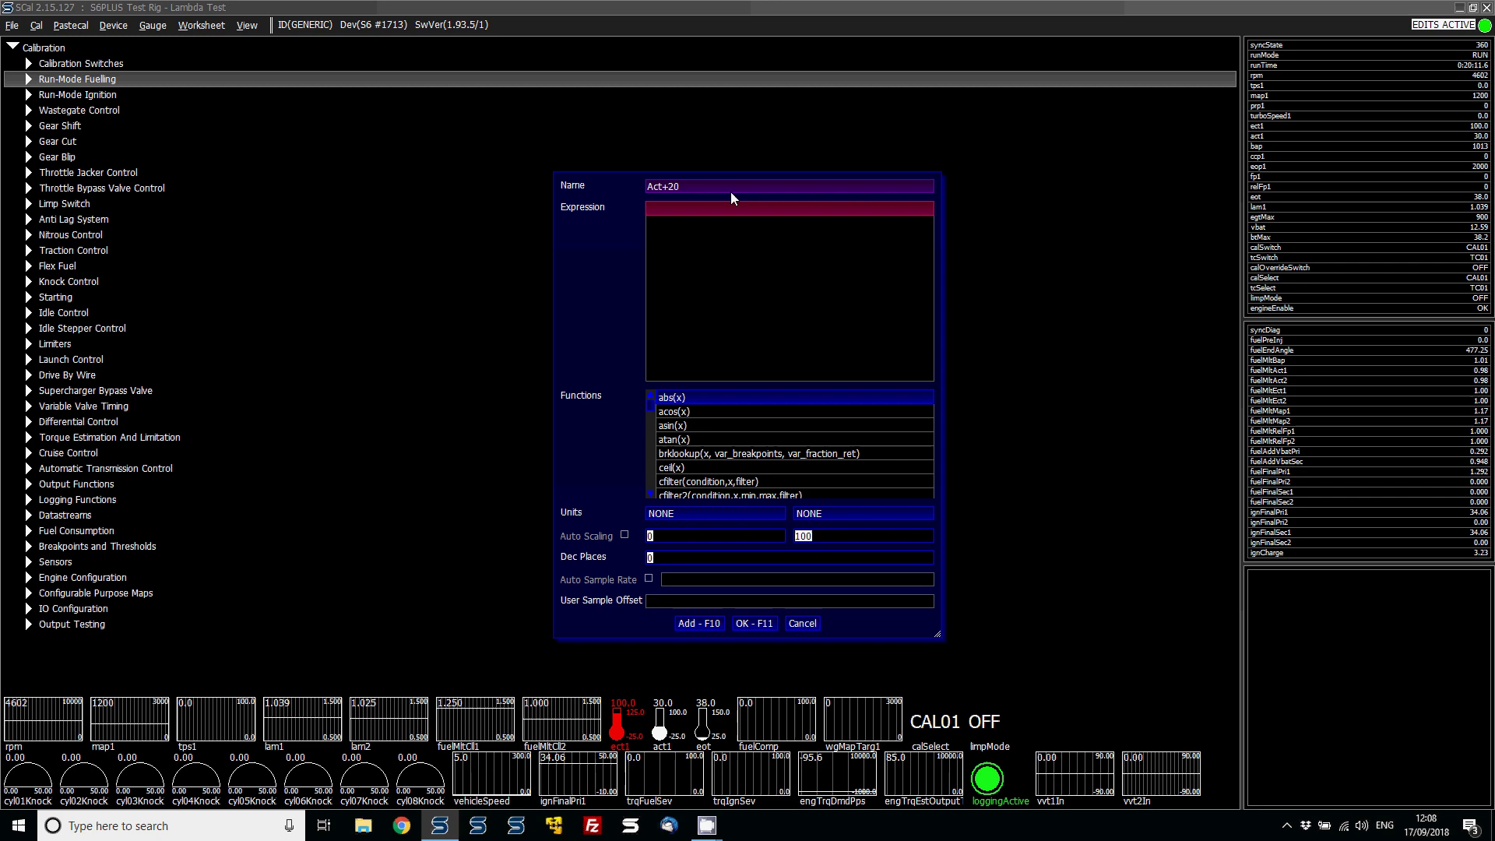
pyautogui.write('A')
pyautogui.press('BackSpace')
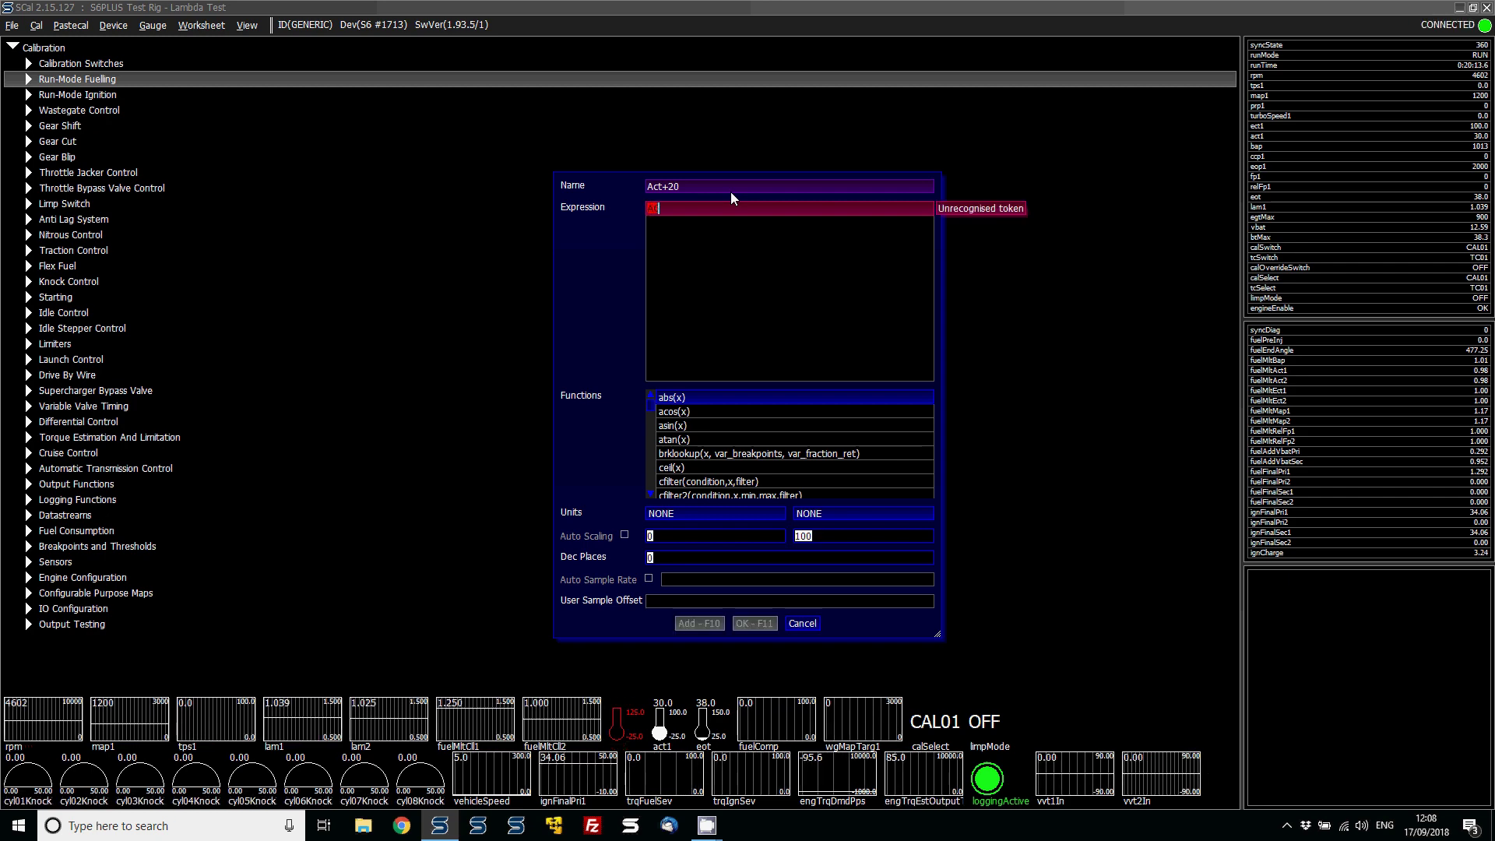
pyautogui.write('act1')
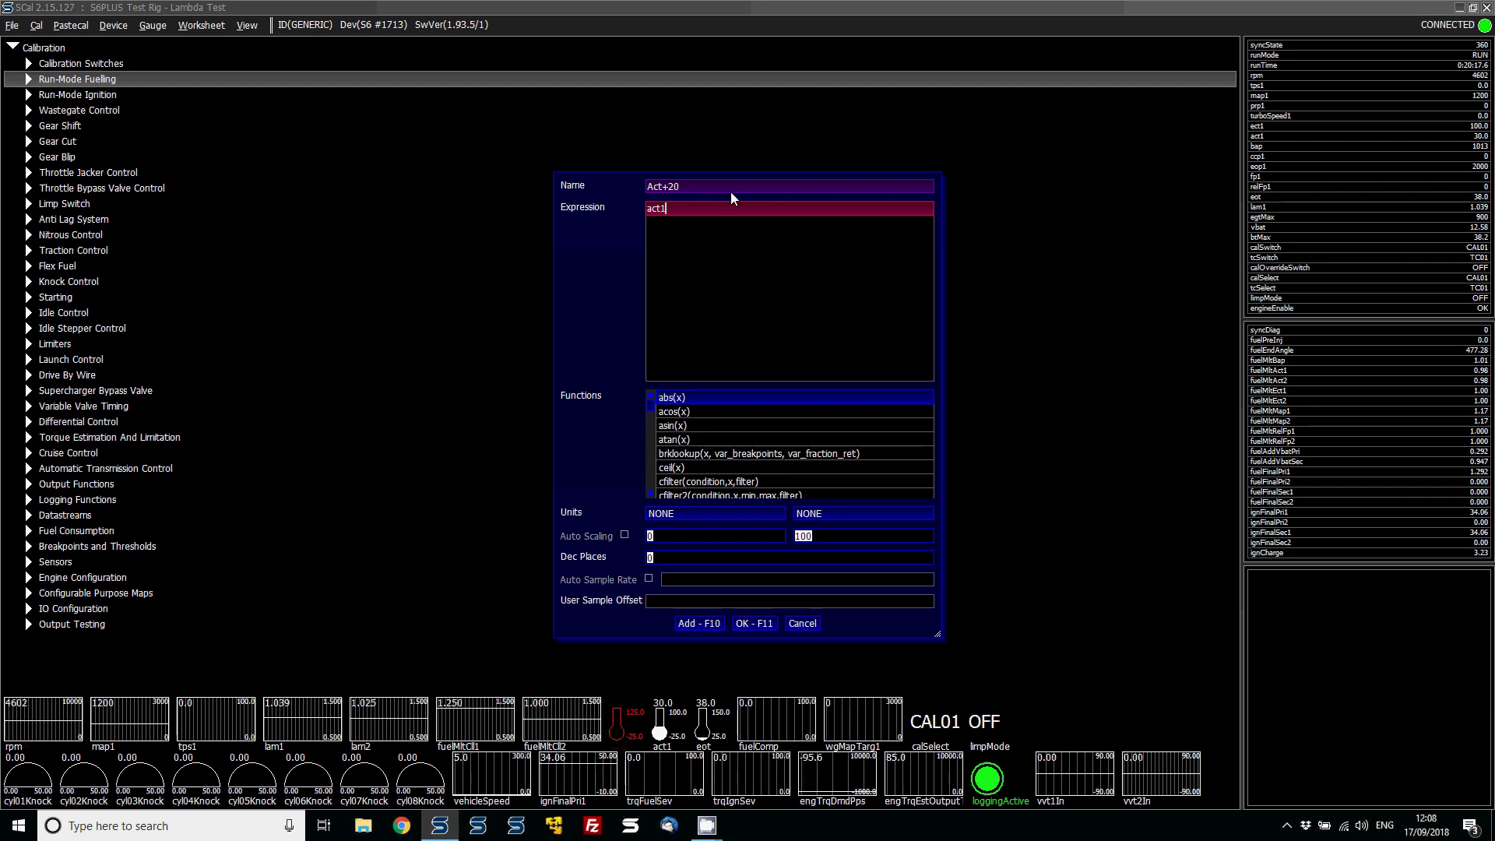
pyautogui.write('+')
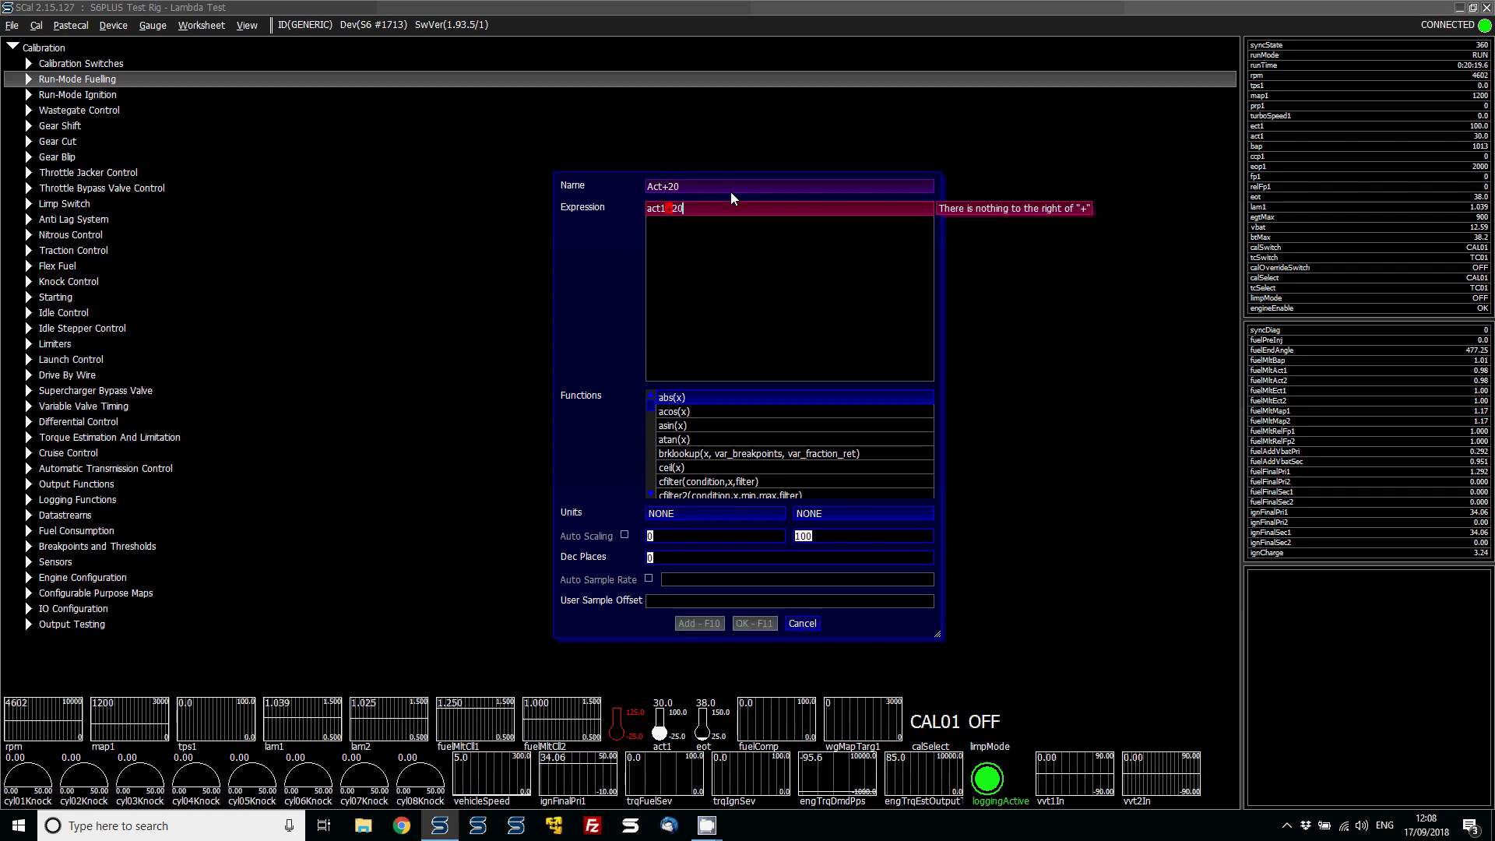
pyautogui.write('20')
pyautogui.press('Tab')
pyautogui.press('Tab')
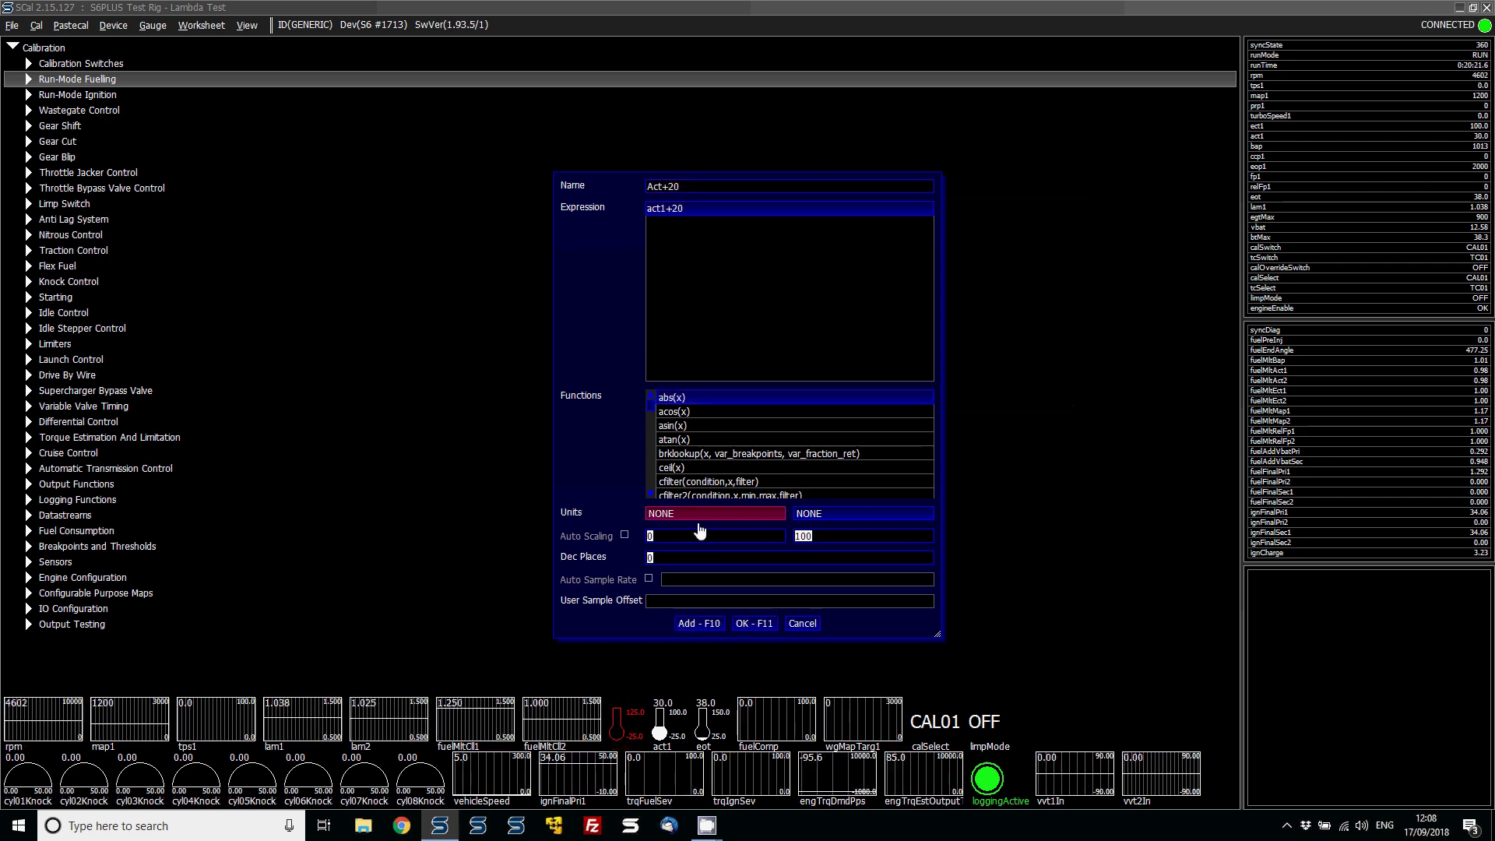
pyautogui.click(748, 513)
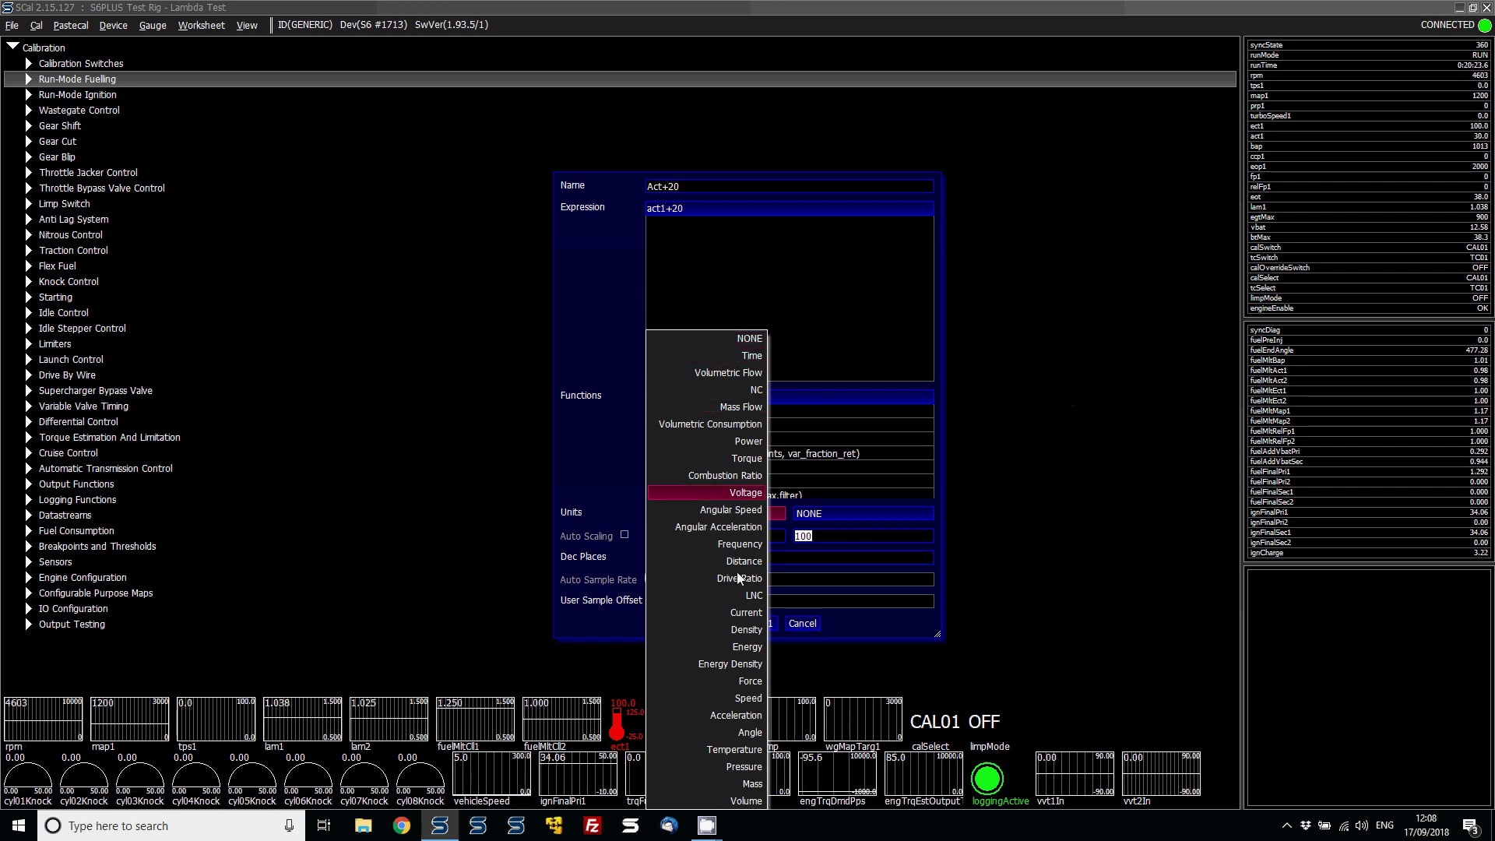
pyautogui.click(756, 749)
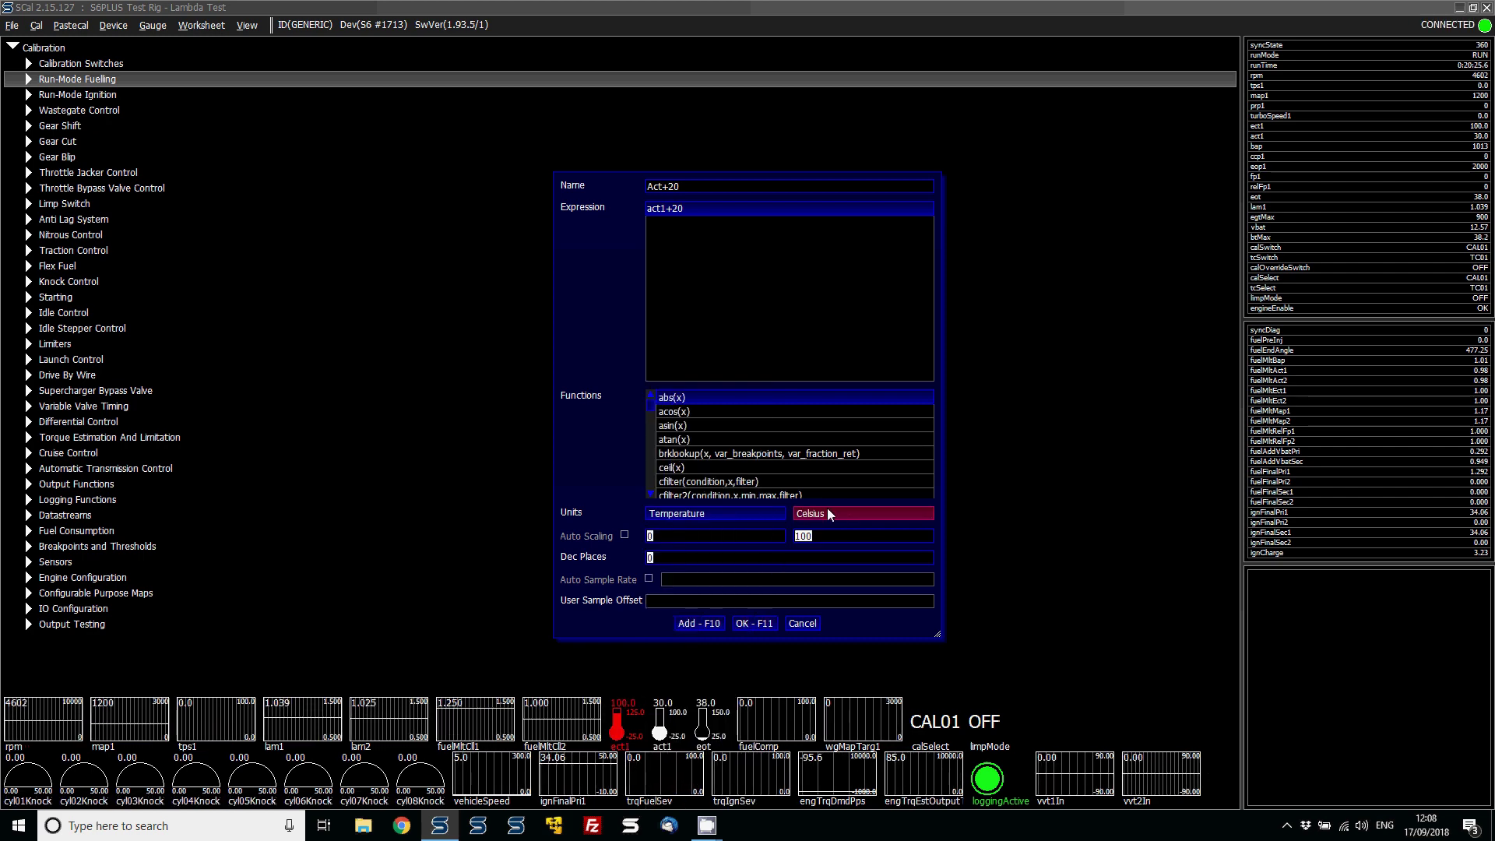
pyautogui.click(701, 623)
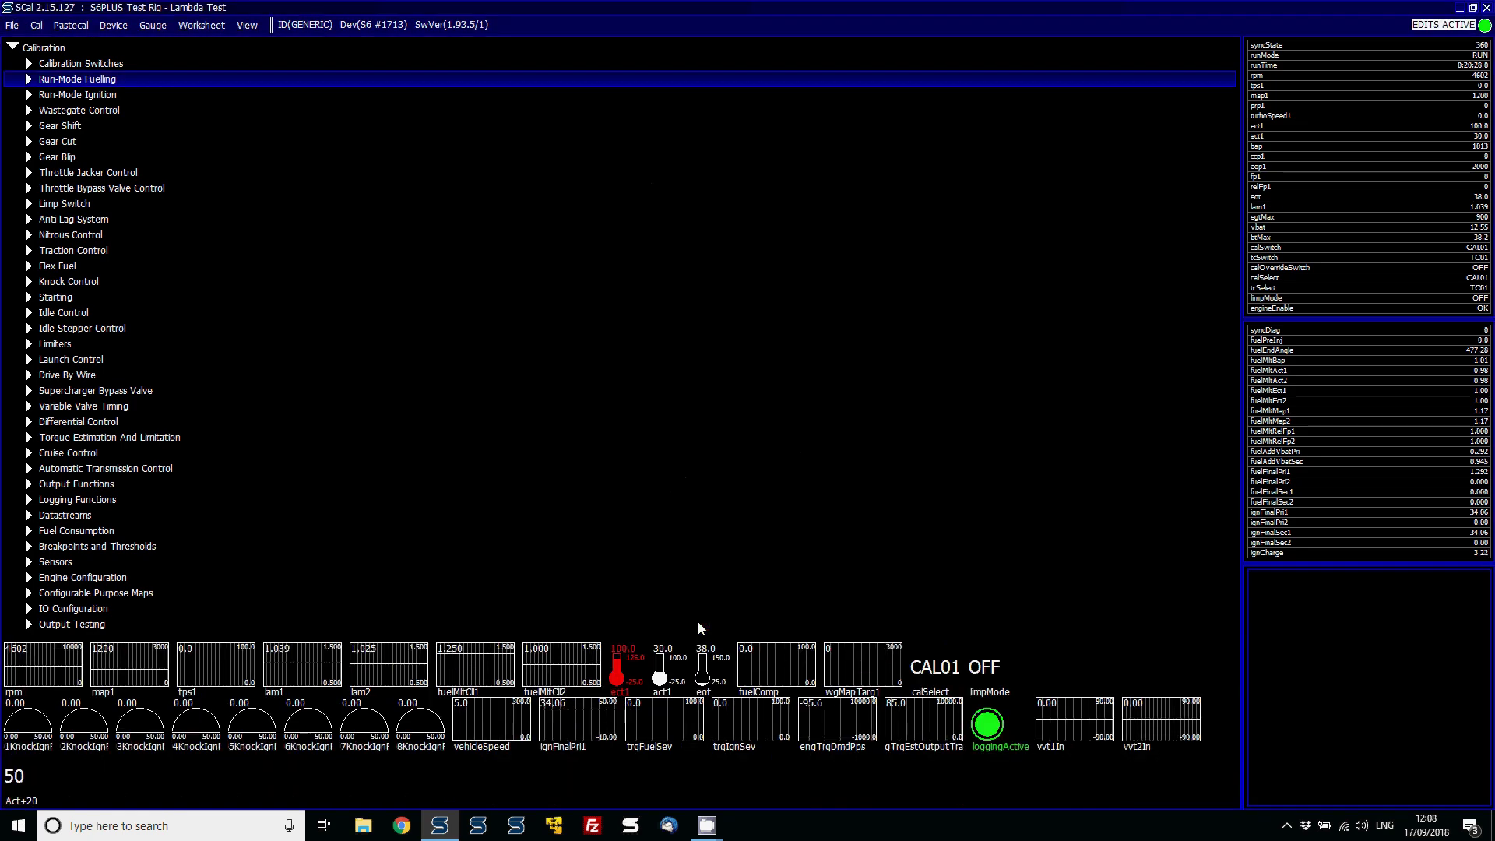
pyautogui.click(680, 663)
pyautogui.click(27, 775)
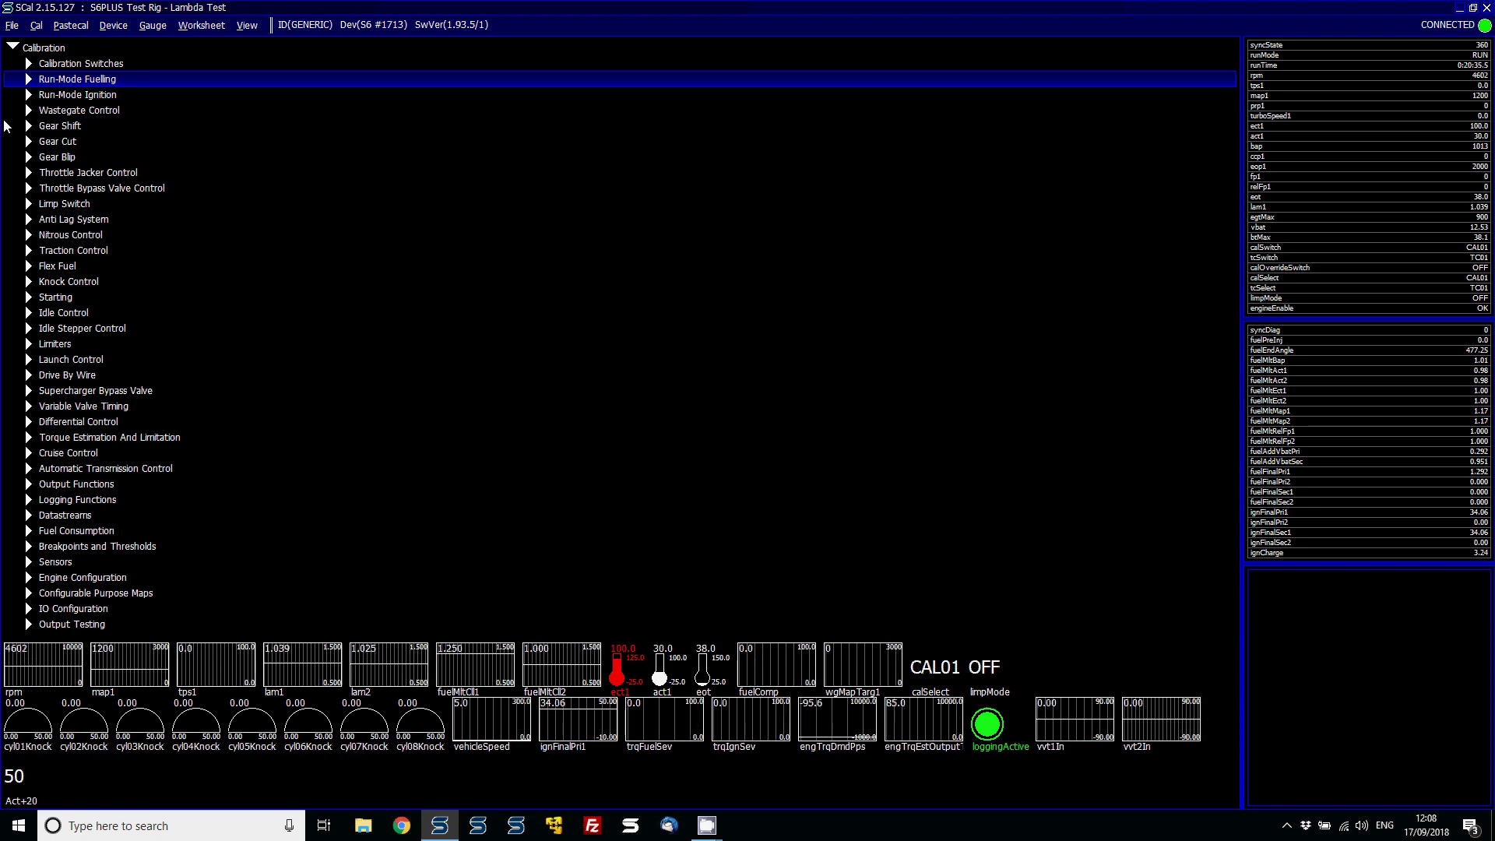
pyautogui.click(124, 24)
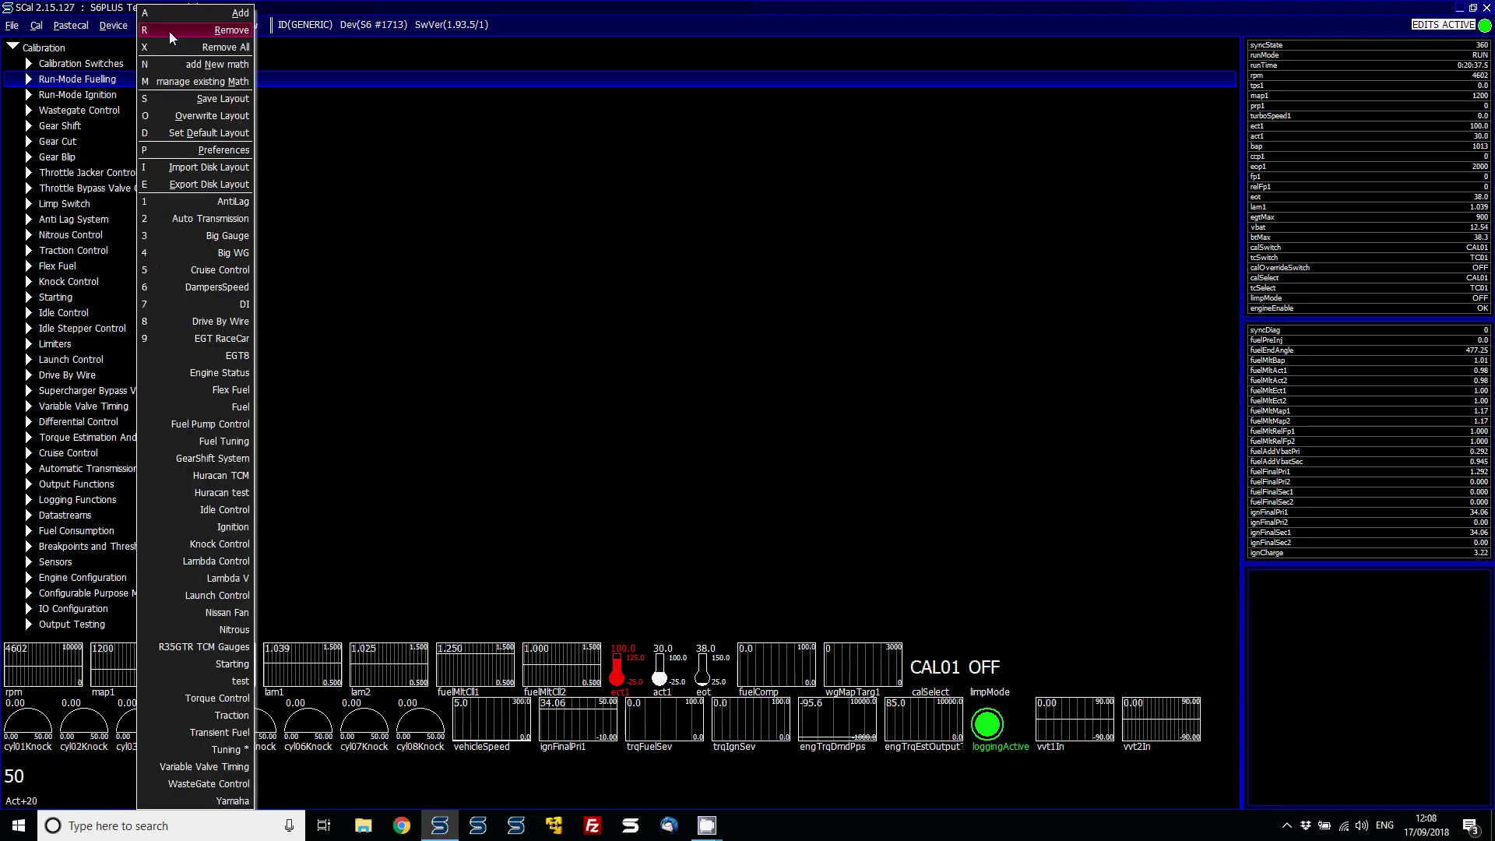
pyautogui.click(184, 65)
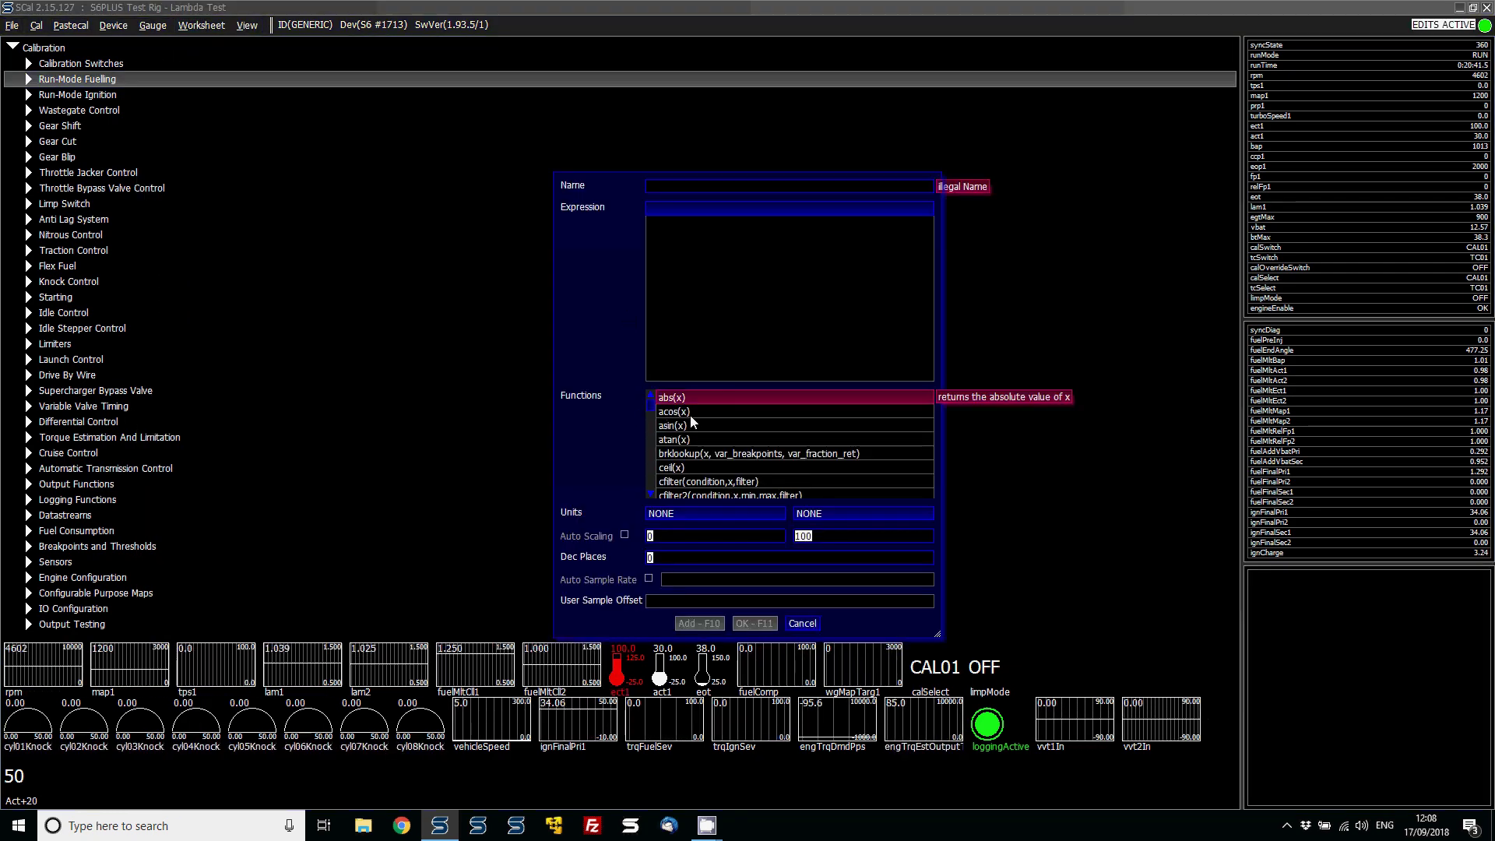
pyautogui.click(690, 413)
pyautogui.click(690, 425)
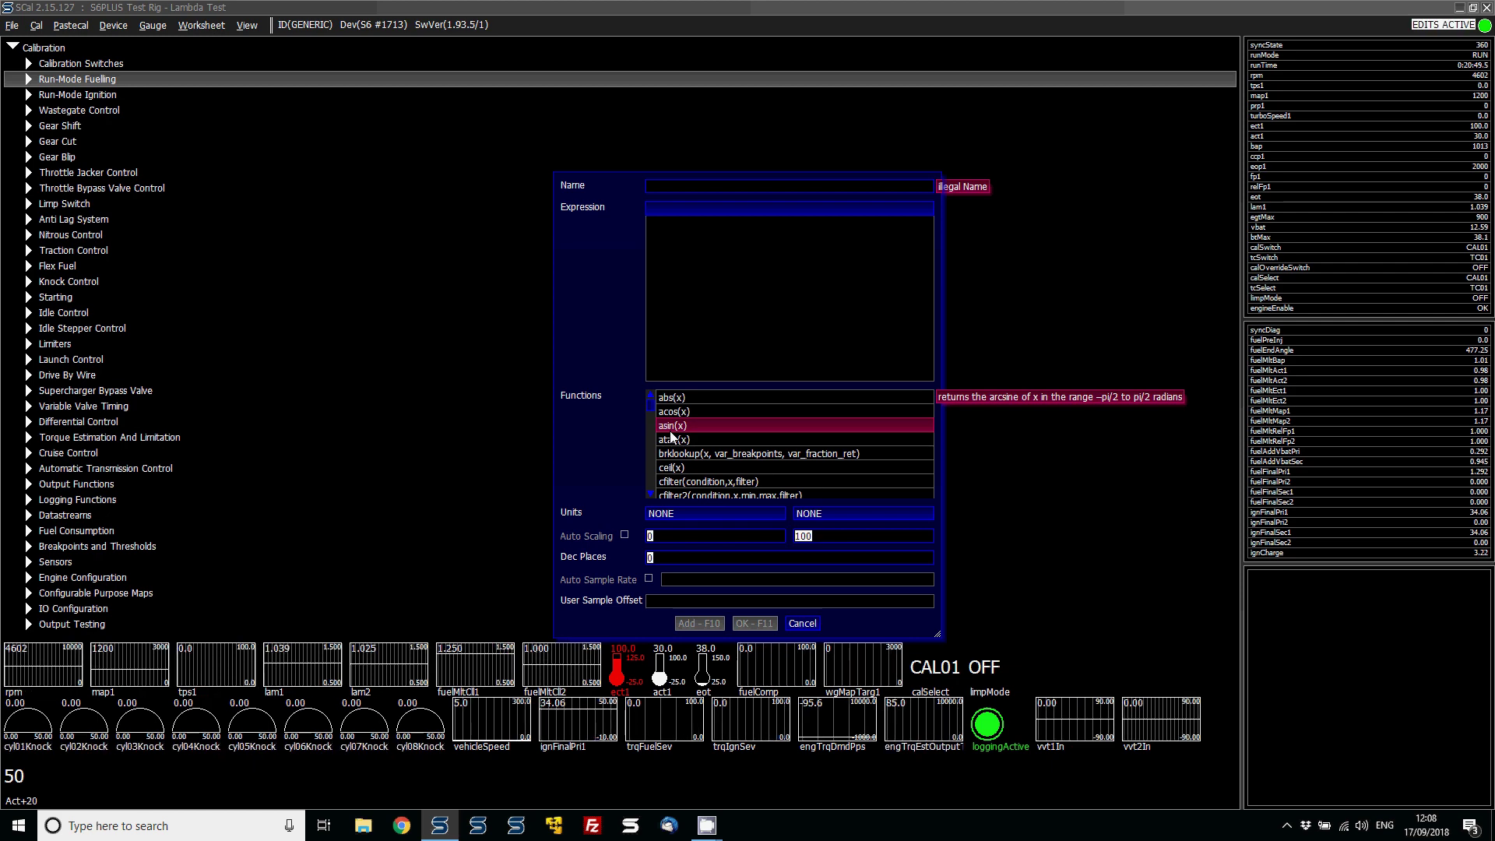
pyautogui.press('Escape')
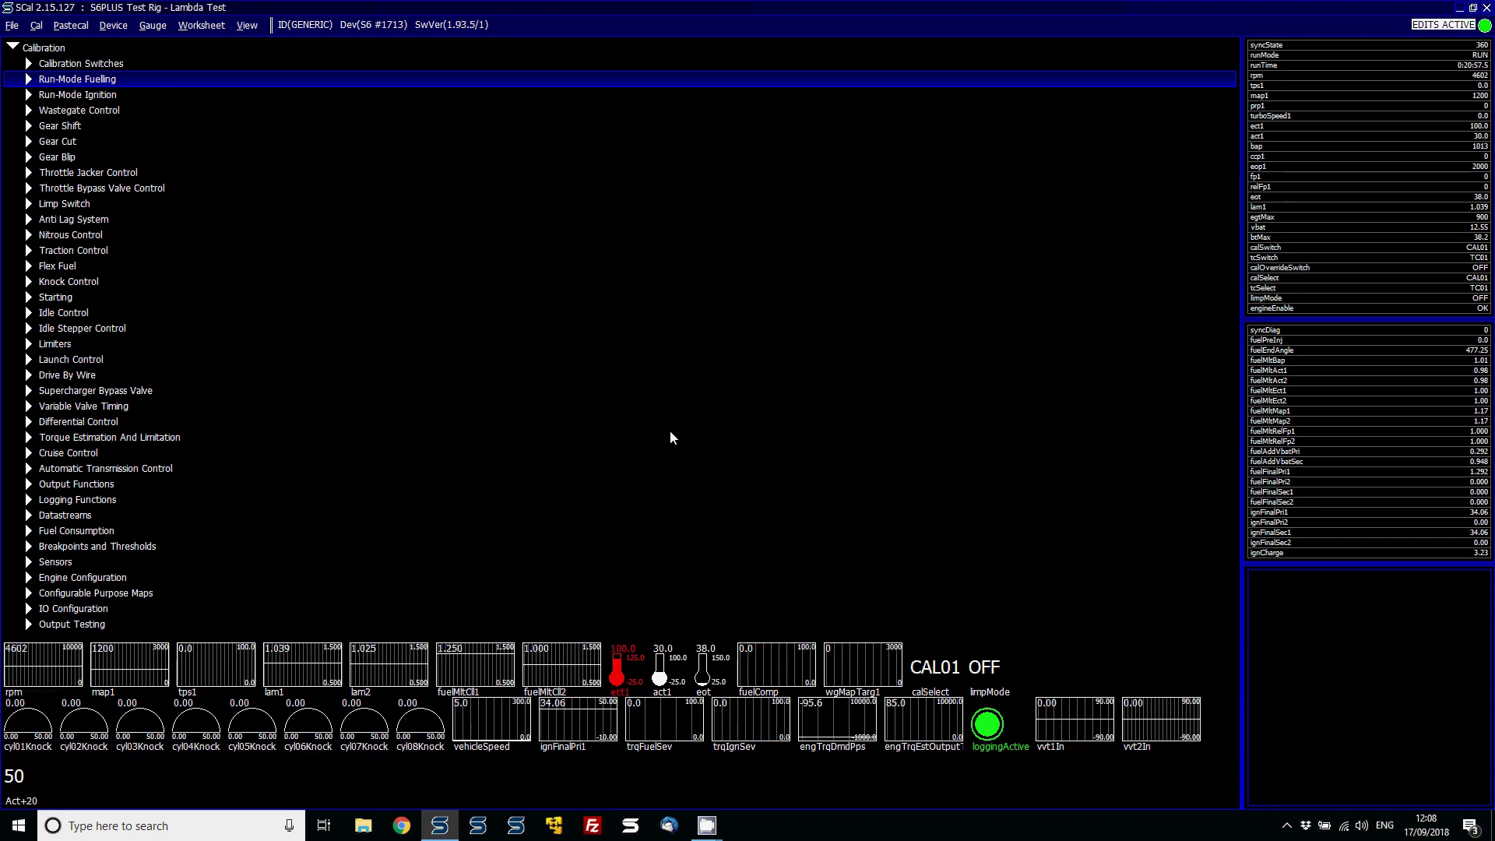
# Step: Clear the panel with Remove All, then add one rpm gauge at a 100HZ update rate
pyautogui.hotkey('alt', 'g')
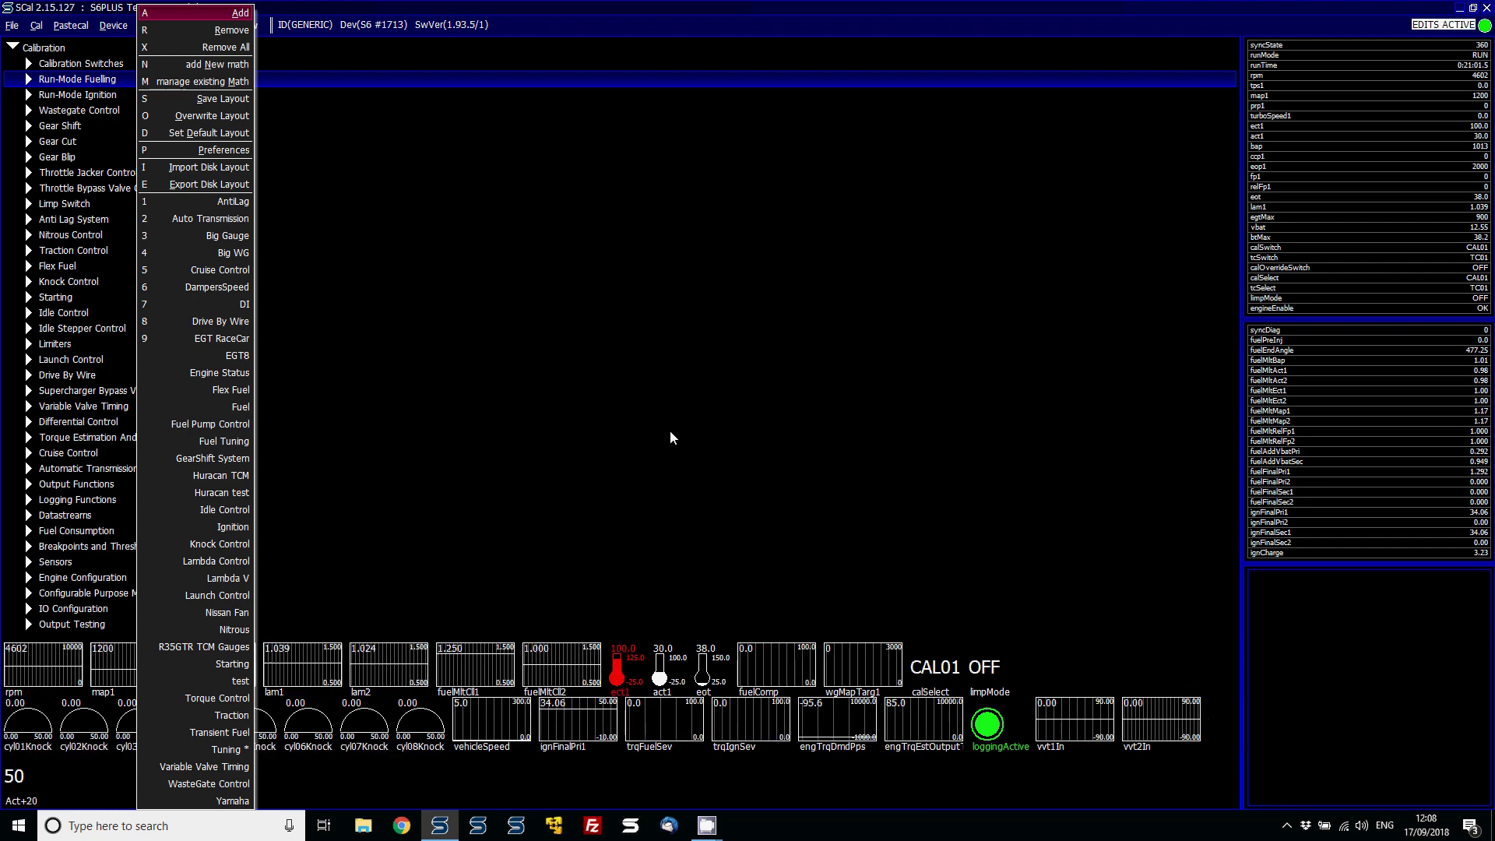
pyautogui.press('x')
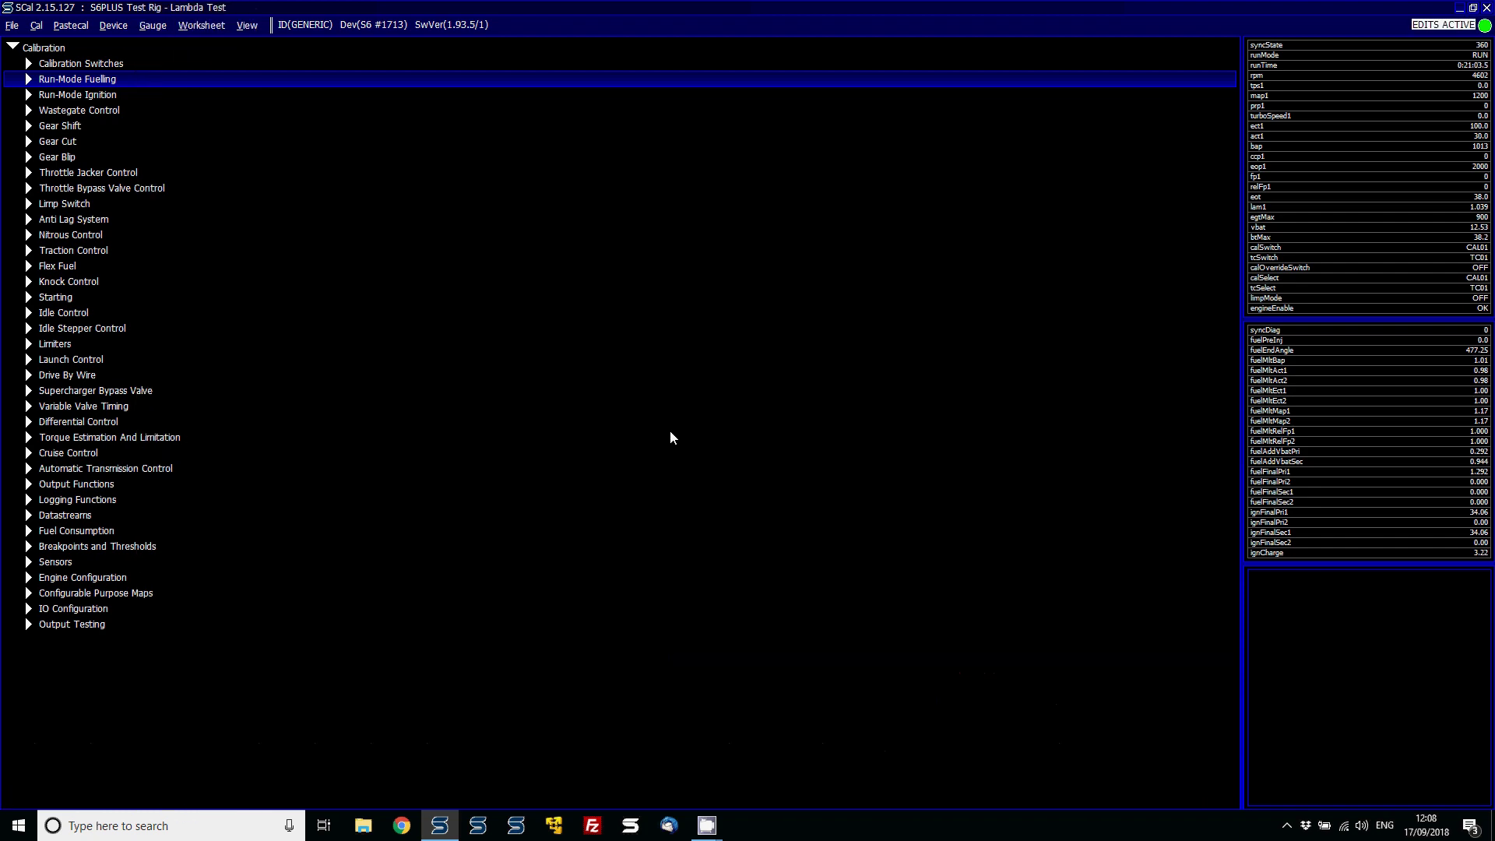
pyautogui.hotkey('alt', 'g')
pyautogui.press('a')
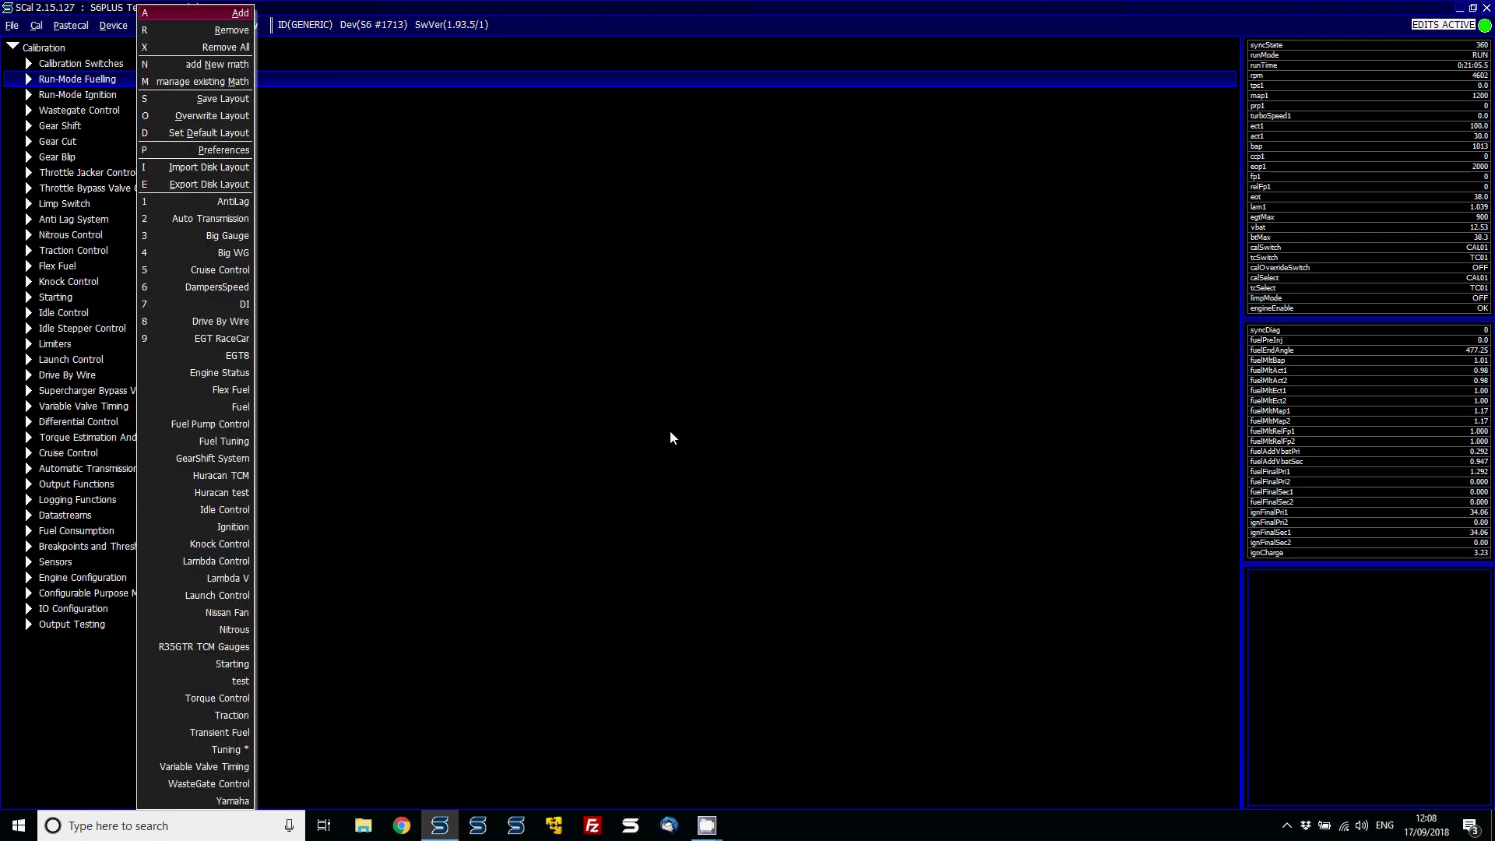
pyautogui.press('Return')
pyautogui.write('rpm')
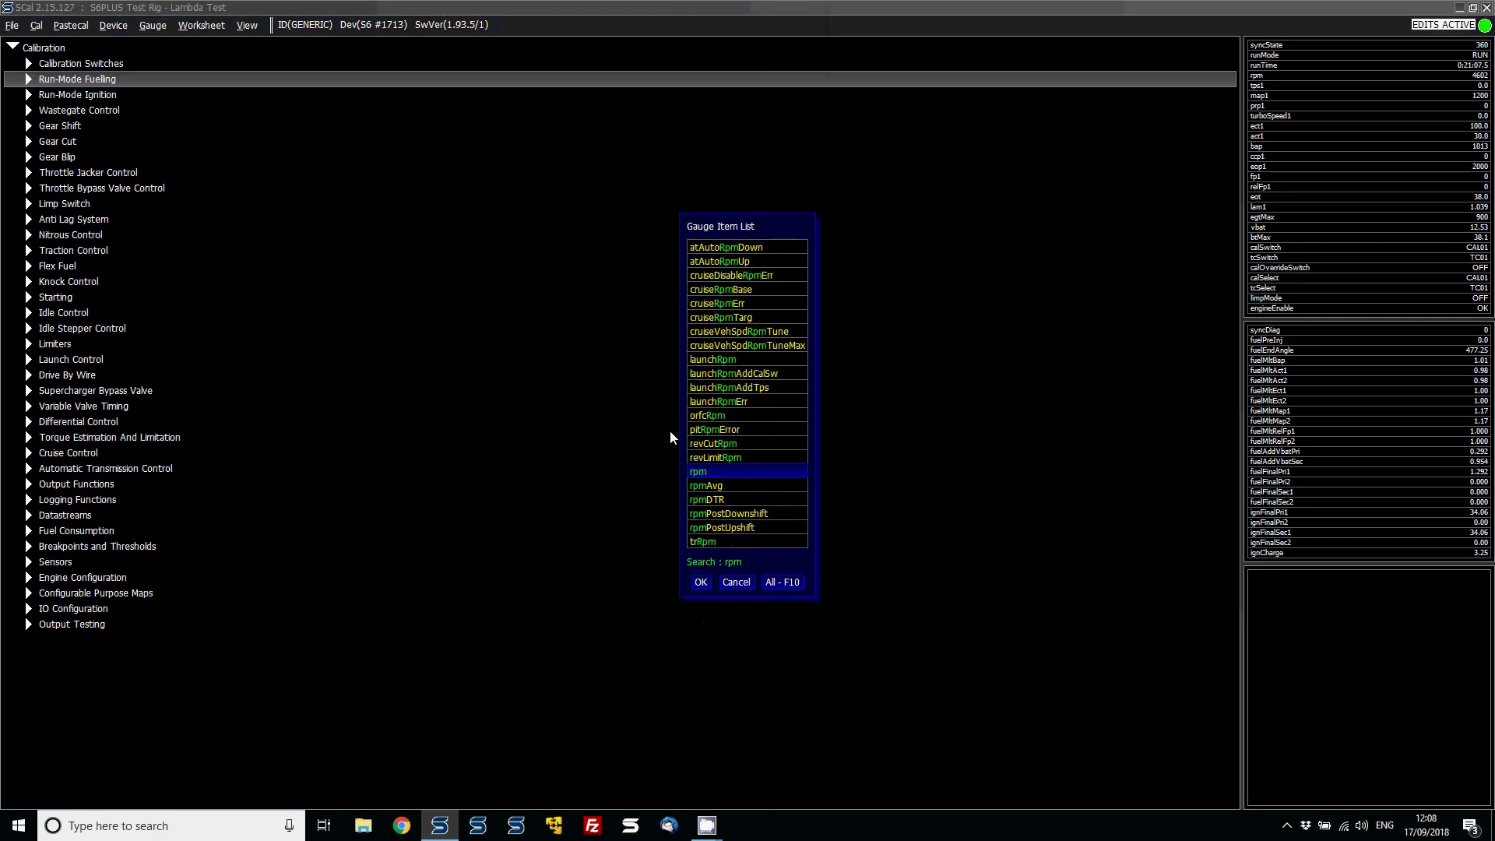
pyautogui.press('Return')
pyautogui.press('Down')
pyautogui.press('Down')
pyautogui.press('Down')
pyautogui.press('Return')
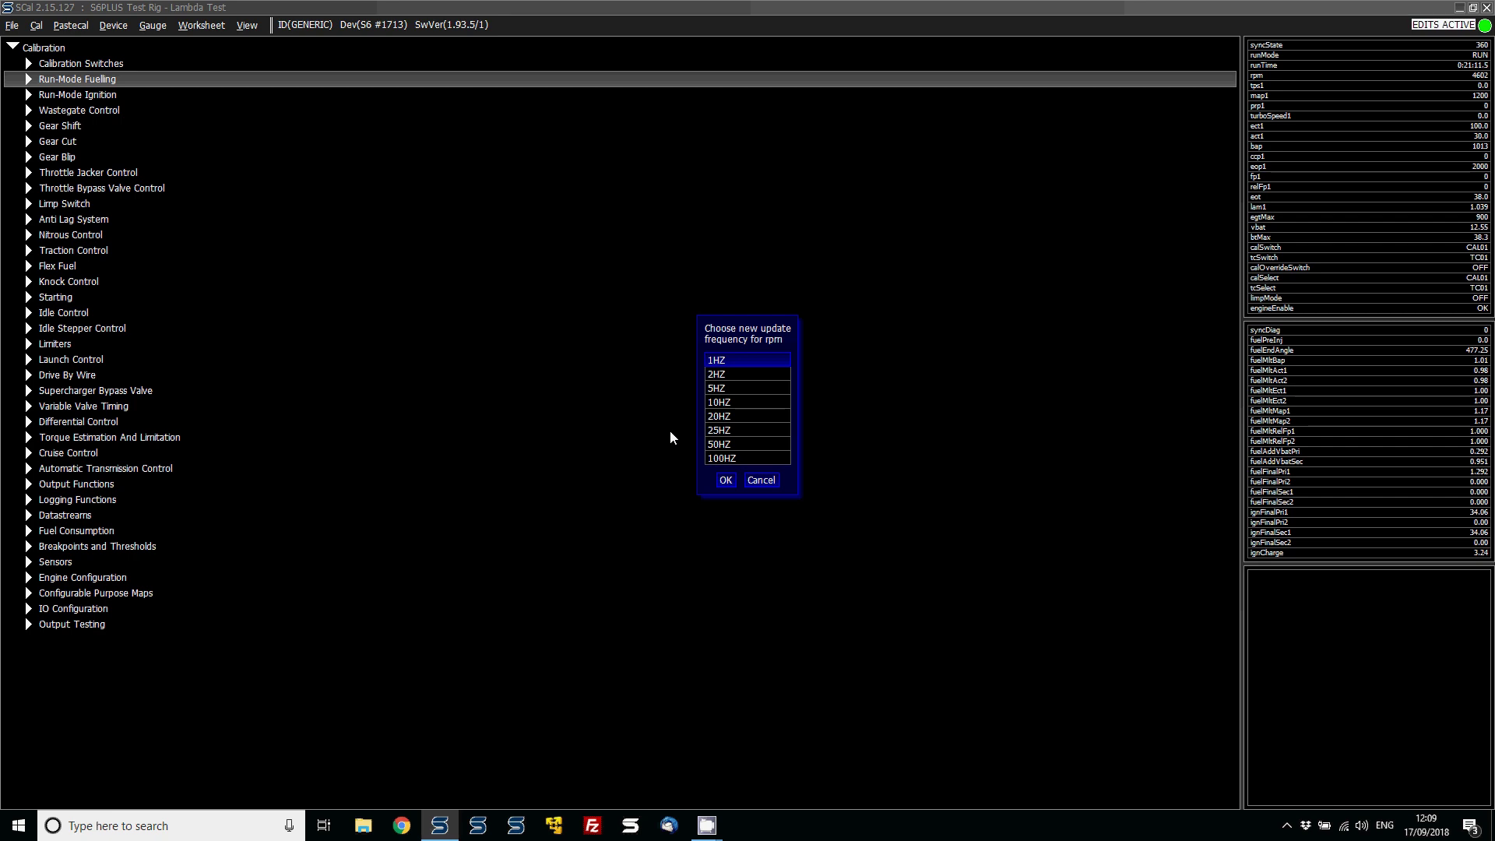
pyautogui.press('Down')
pyautogui.press('Down')
pyautogui.press('Down')
pyautogui.press('Down')
pyautogui.press('Down')
pyautogui.press('Down')
pyautogui.press('Down')
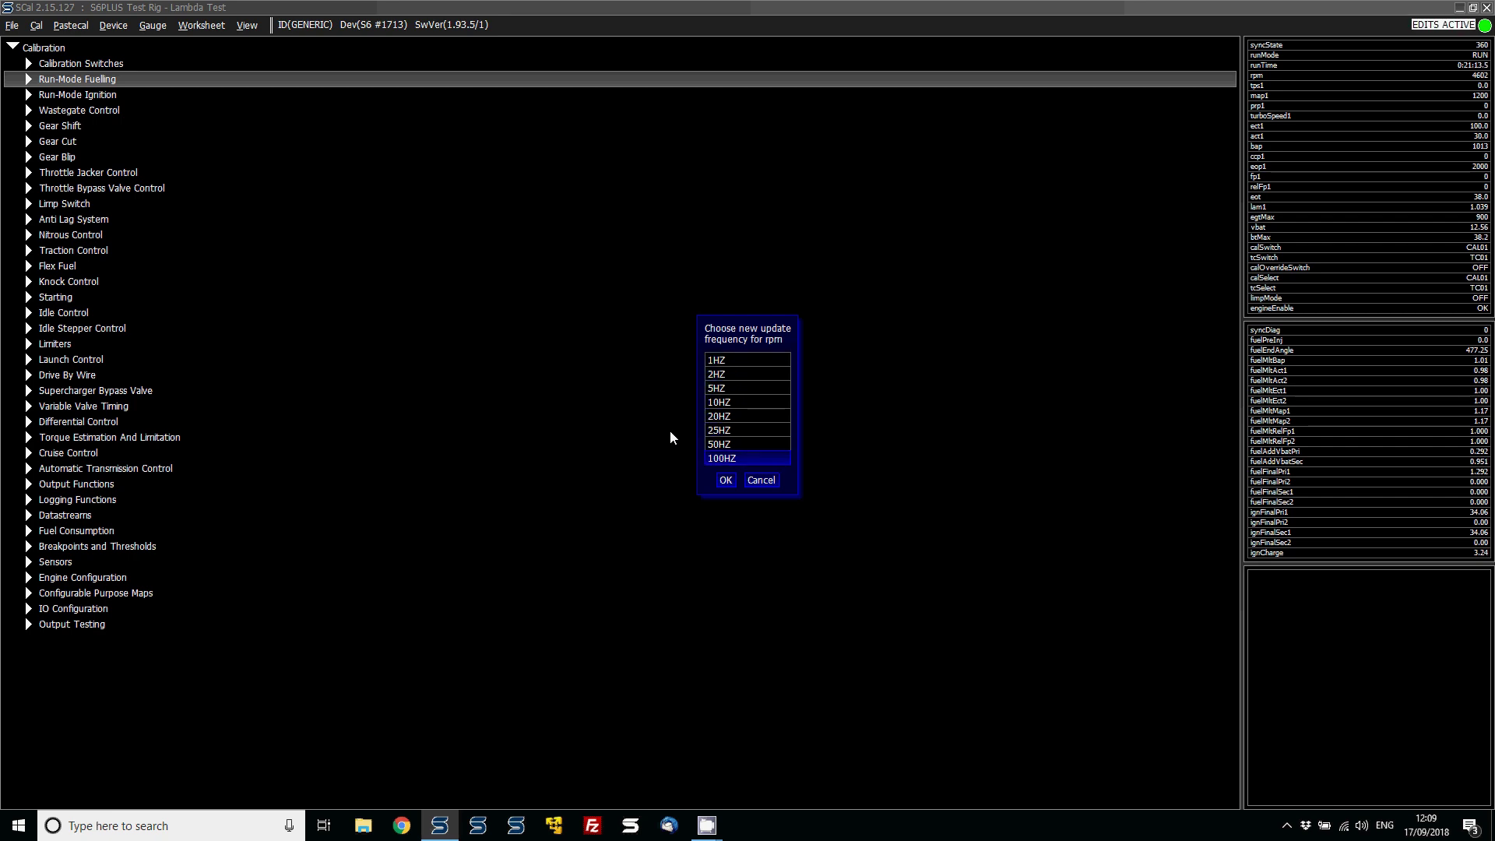
pyautogui.press('Return')
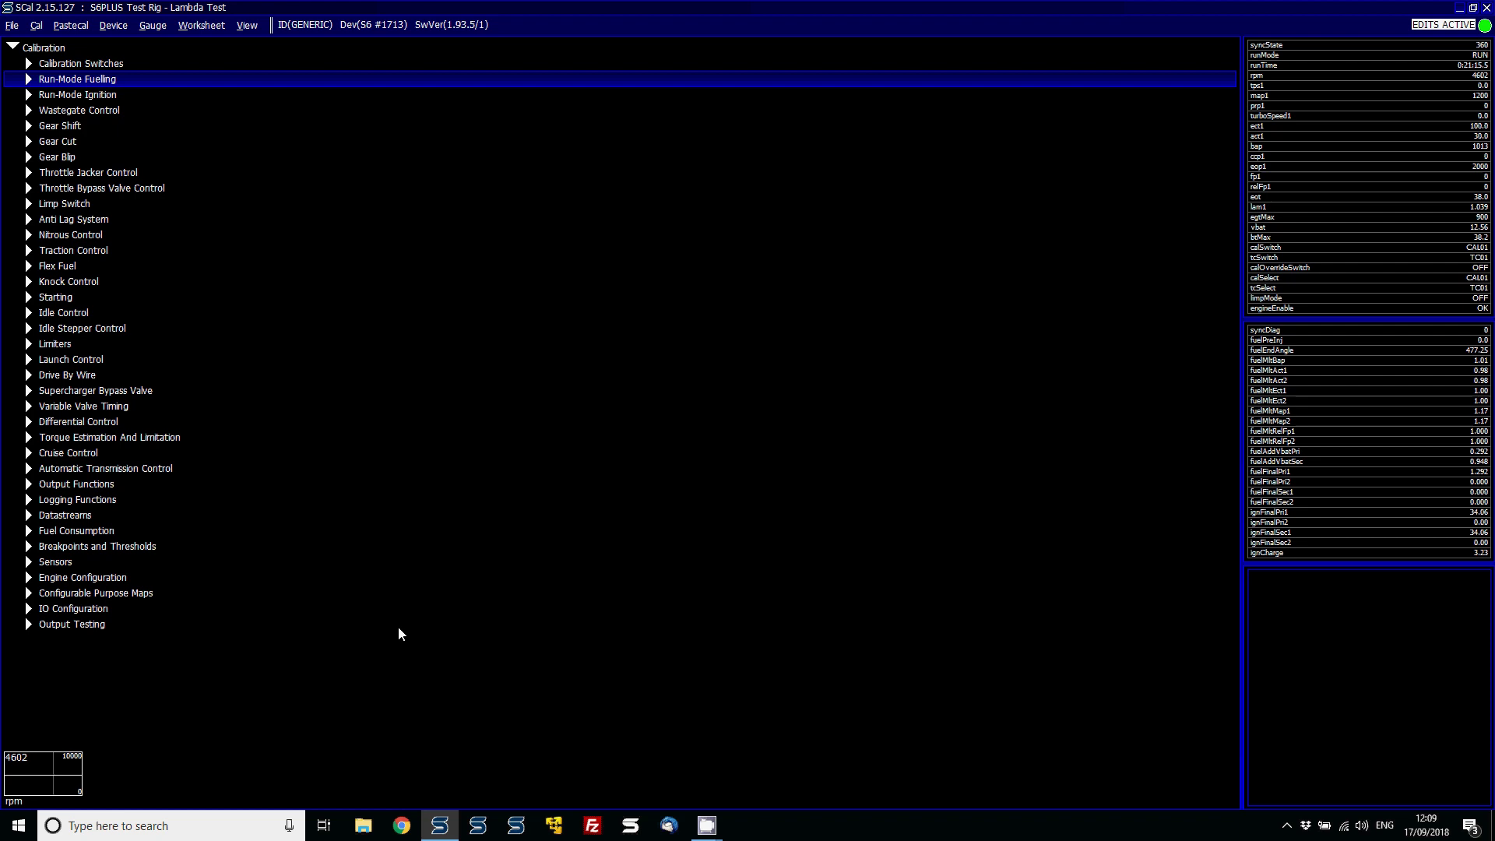
# Step: Make the rpm gauge resizable and stretch it across the bottom of the window
pyautogui.rightClick(50, 766)
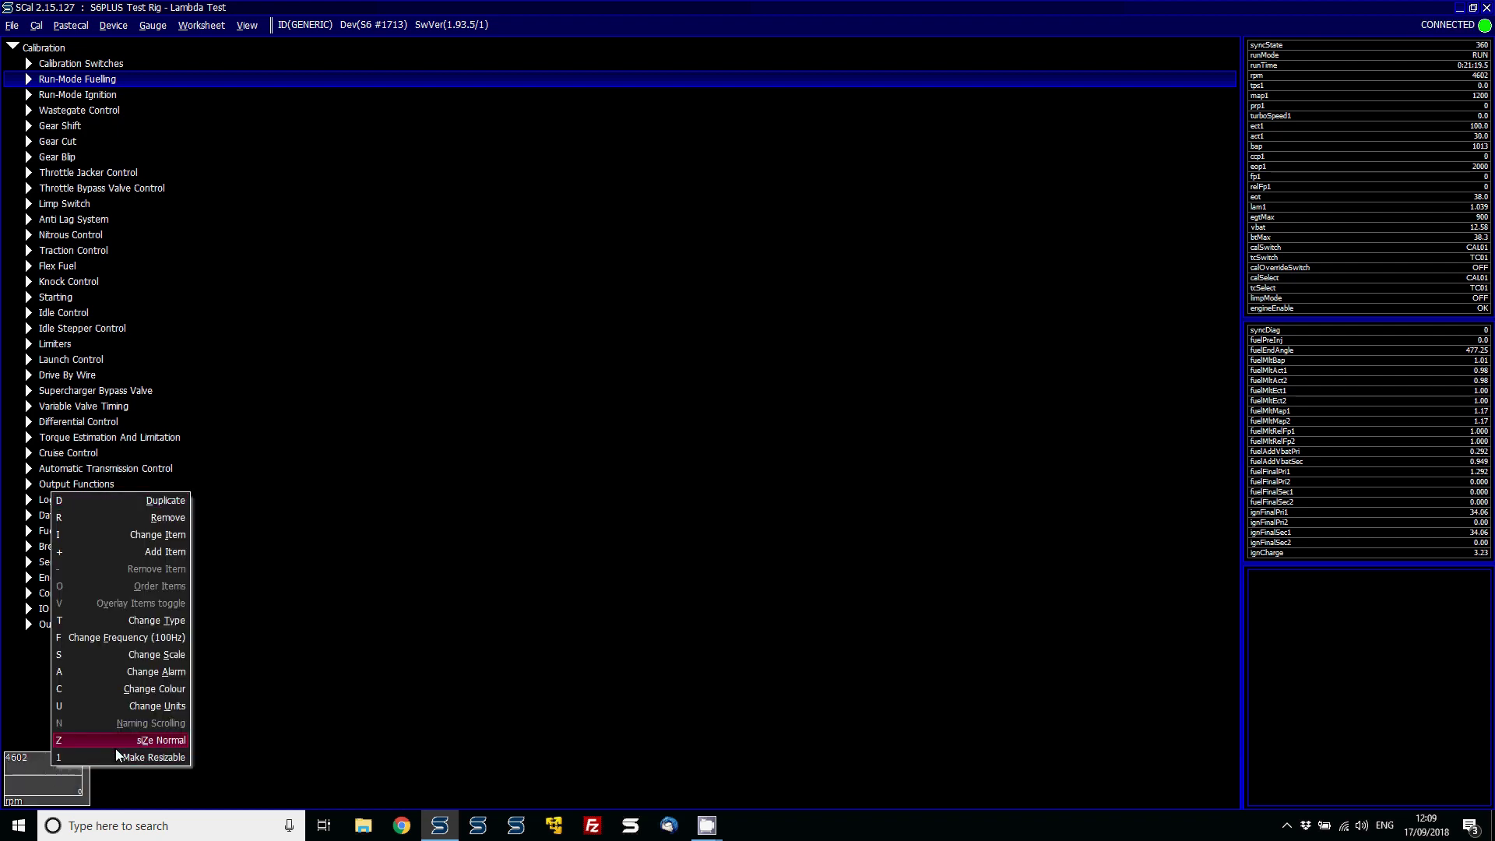
pyautogui.click(116, 757)
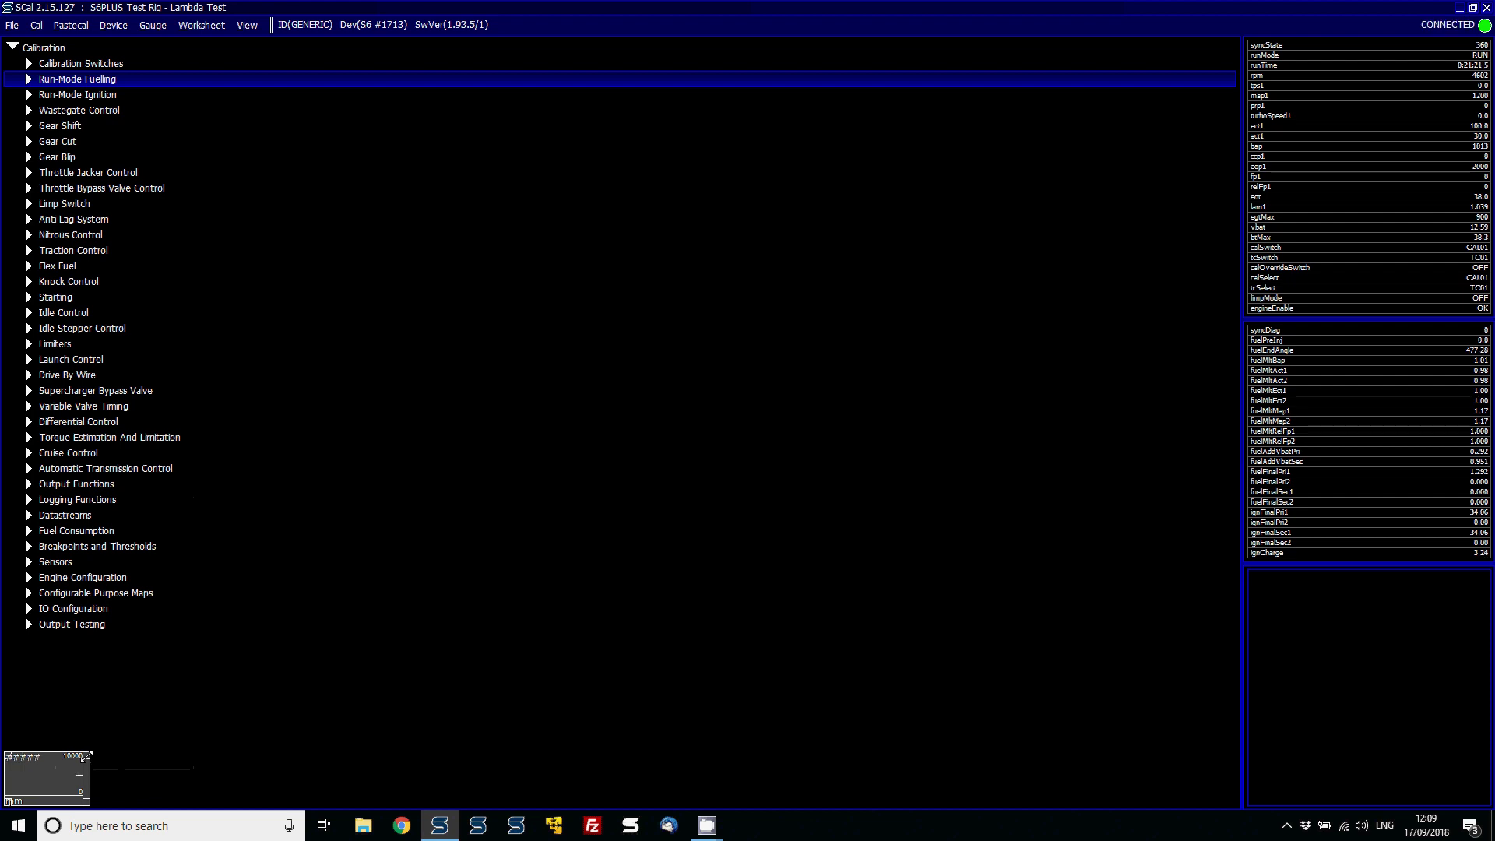
pyautogui.moveTo(88, 755); pyautogui.dragTo(1228, 567)
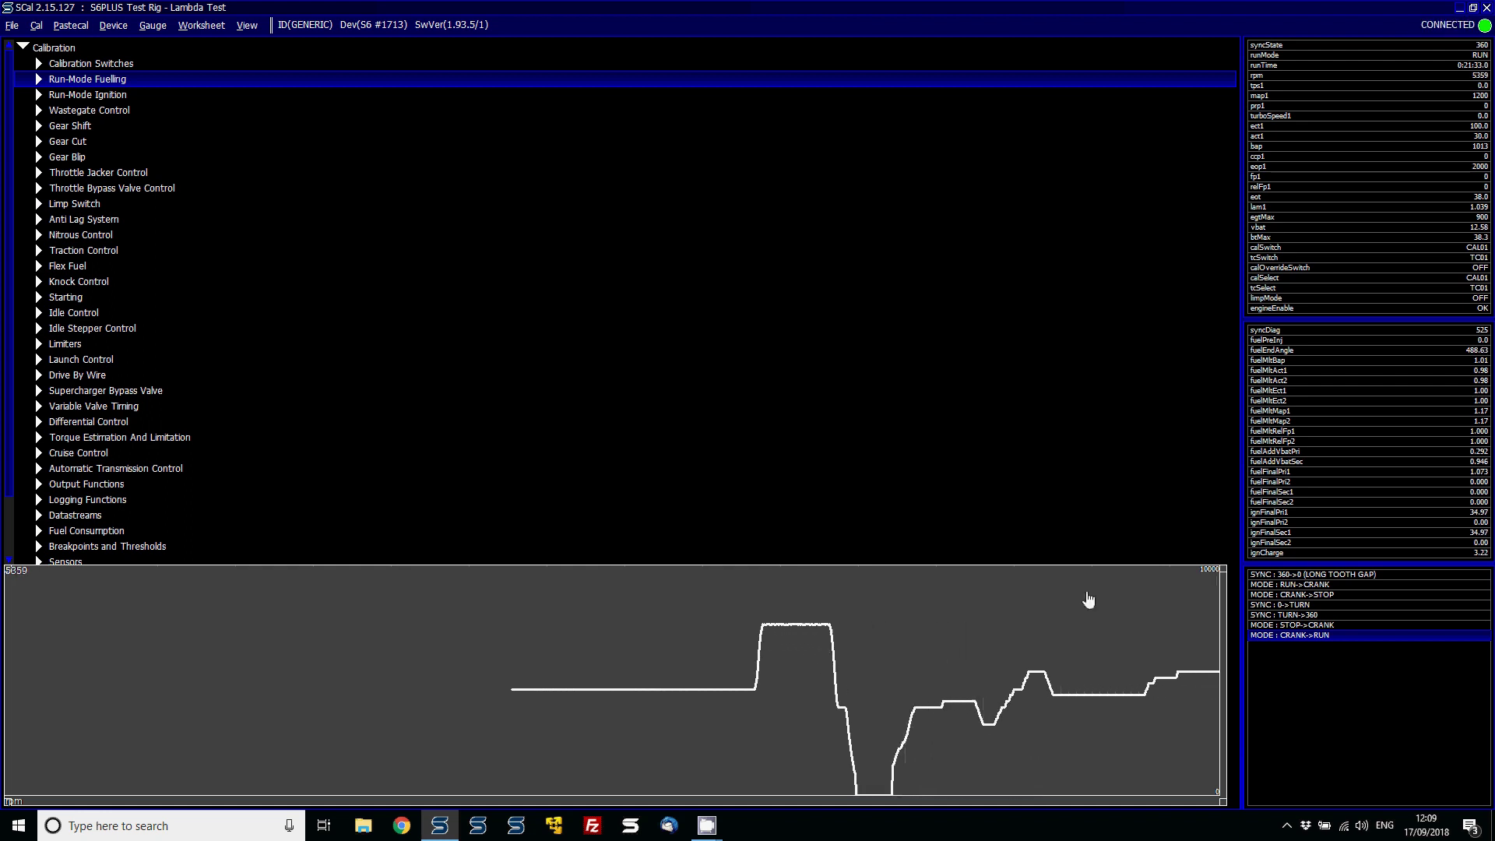
# Step: Pause the rpm trace and move the time marker back and forth along it
pyautogui.click(988, 618)
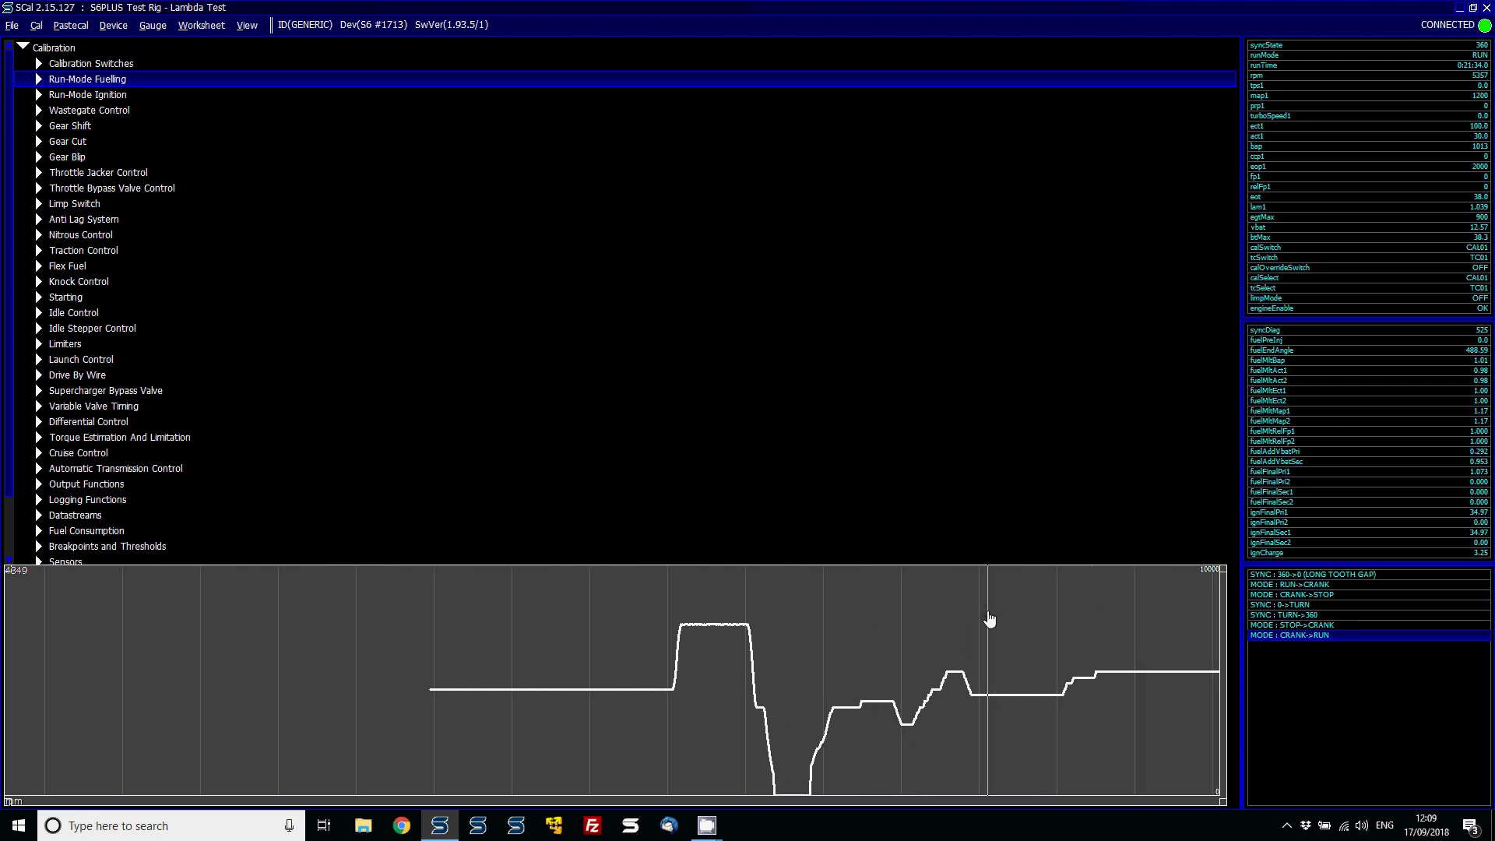
pyautogui.moveTo(990, 620)
pyautogui.mouseDown()
pyautogui.moveTo(984, 680)
pyautogui.moveTo(934, 691)
pyautogui.moveTo(109, 654)
pyautogui.mouseUp()
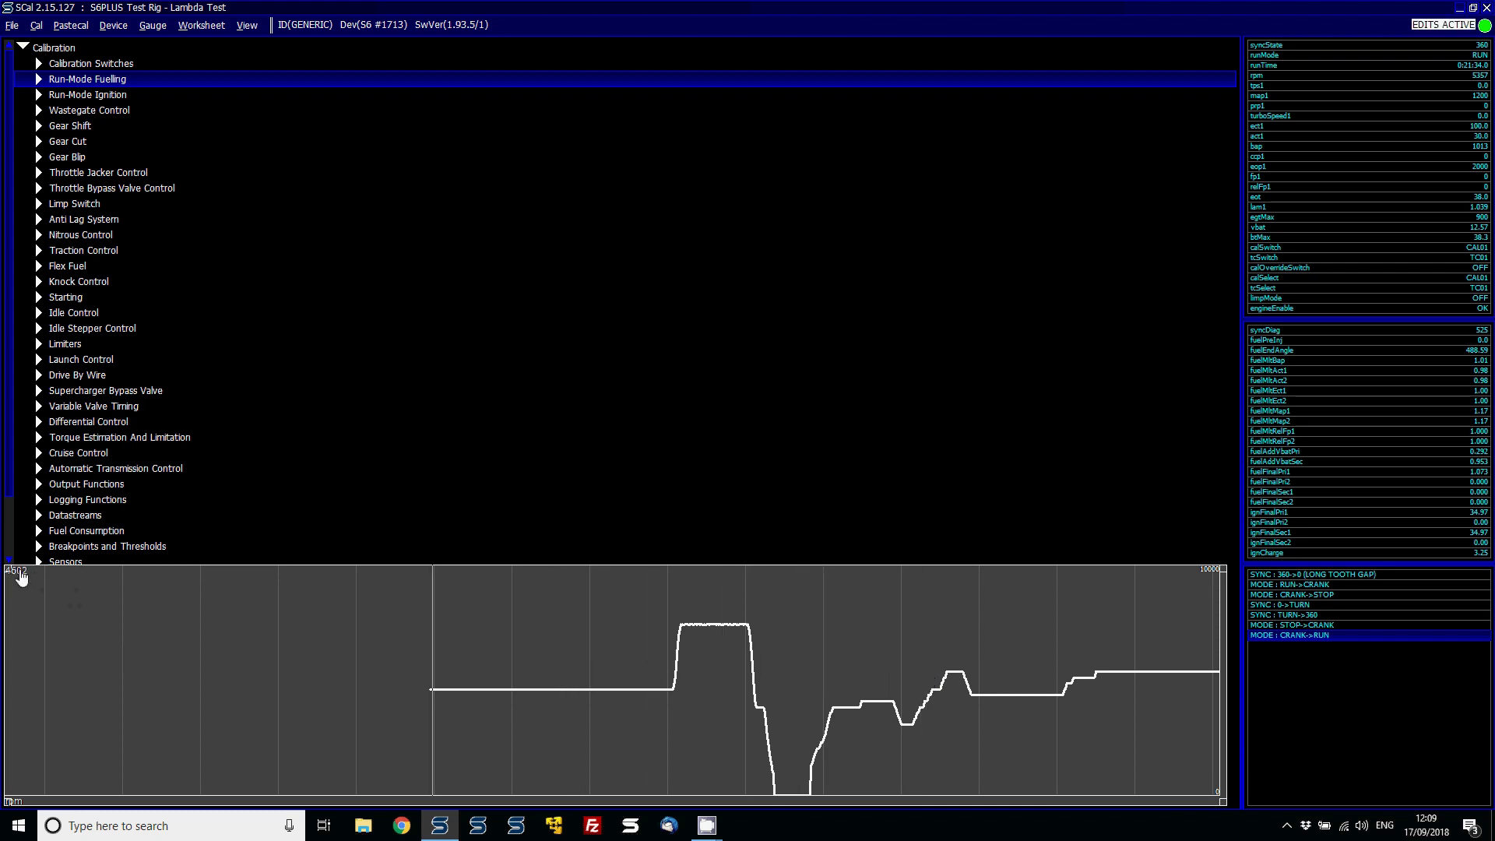
pyautogui.moveTo(370, 595); pyautogui.dragTo(990, 671)
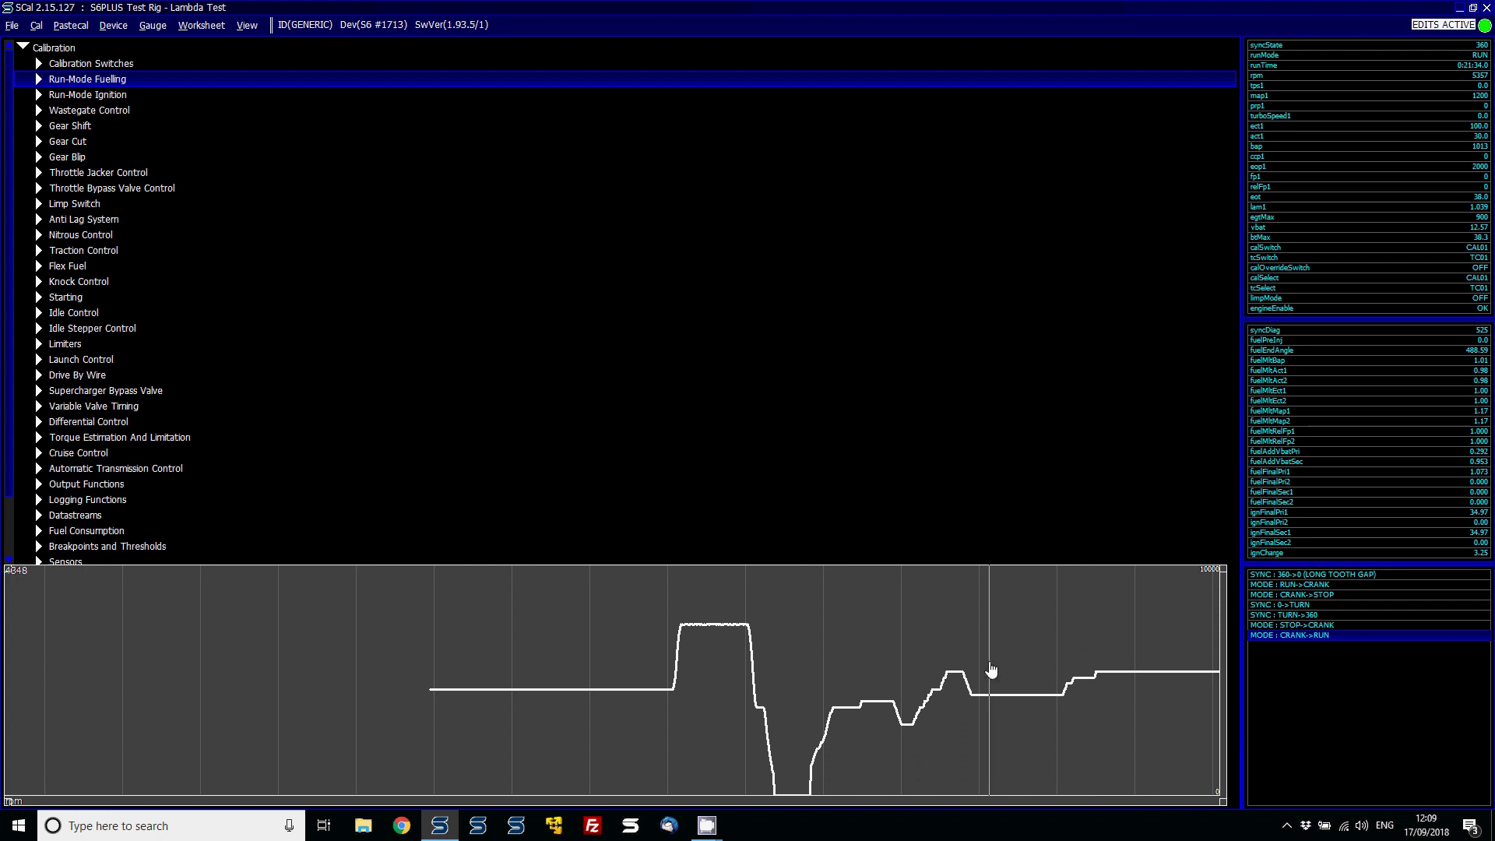
pyautogui.moveTo(991, 671); pyautogui.dragTo(922, 644)
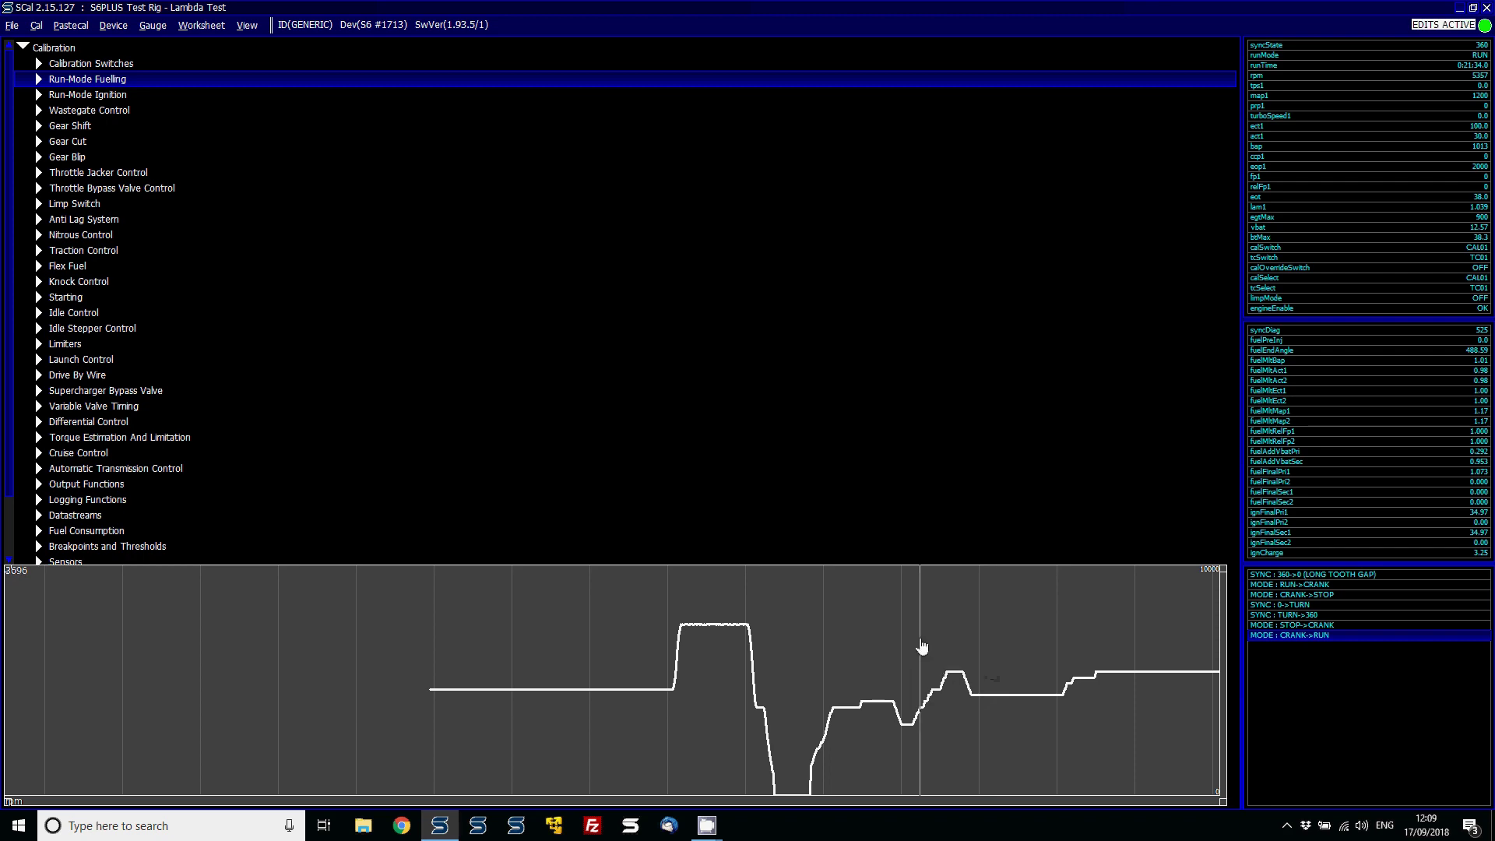
# Step: Add map1, ect1 and cyl01Knock traces to the rpm graph, searching each channel by name
pyautogui.rightClick(921, 640)
pyautogui.click(1035, 425)
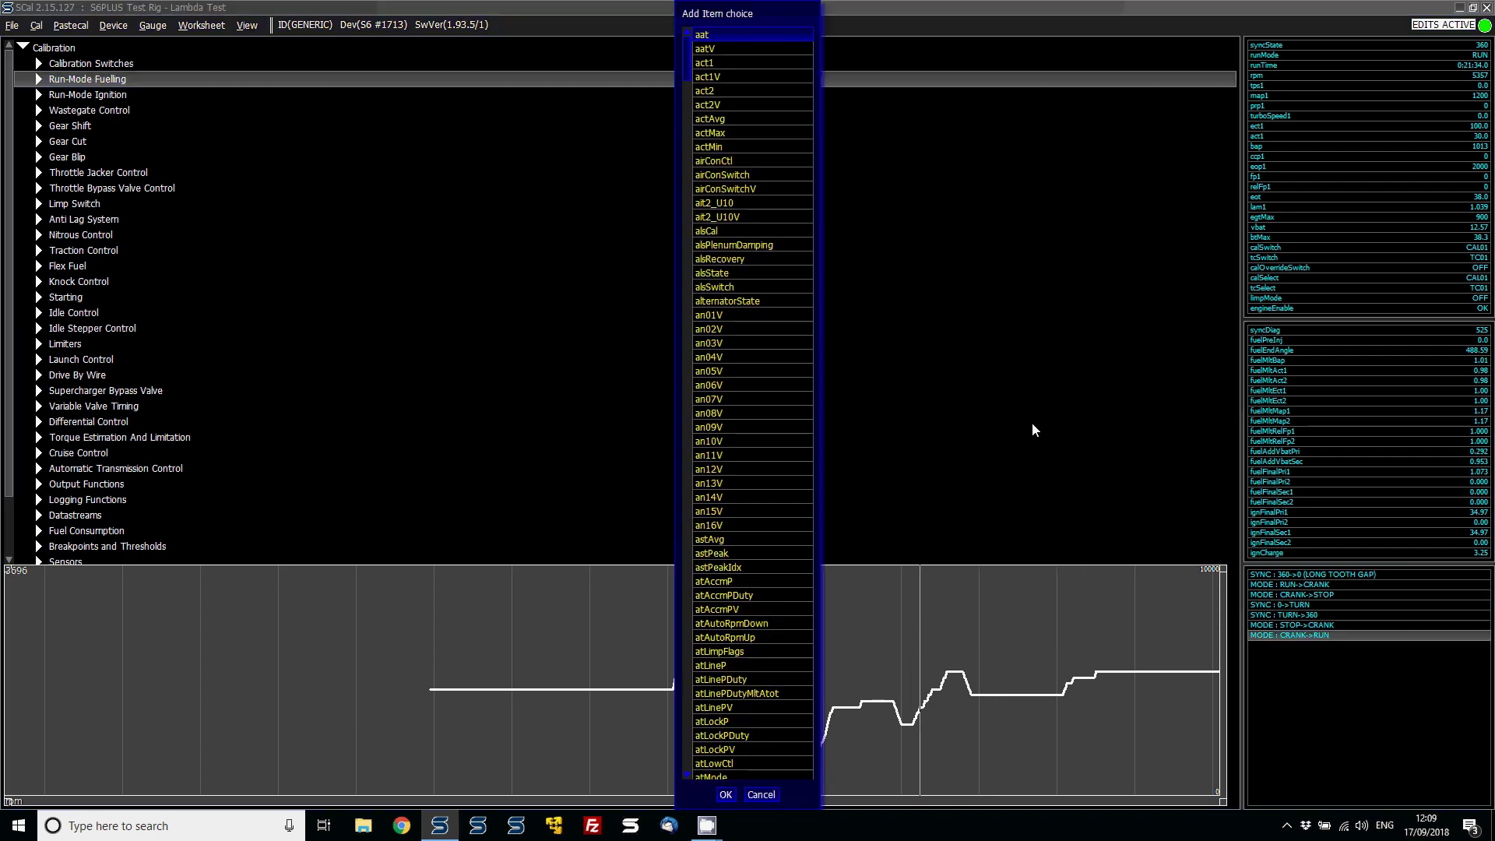
pyautogui.write('map')
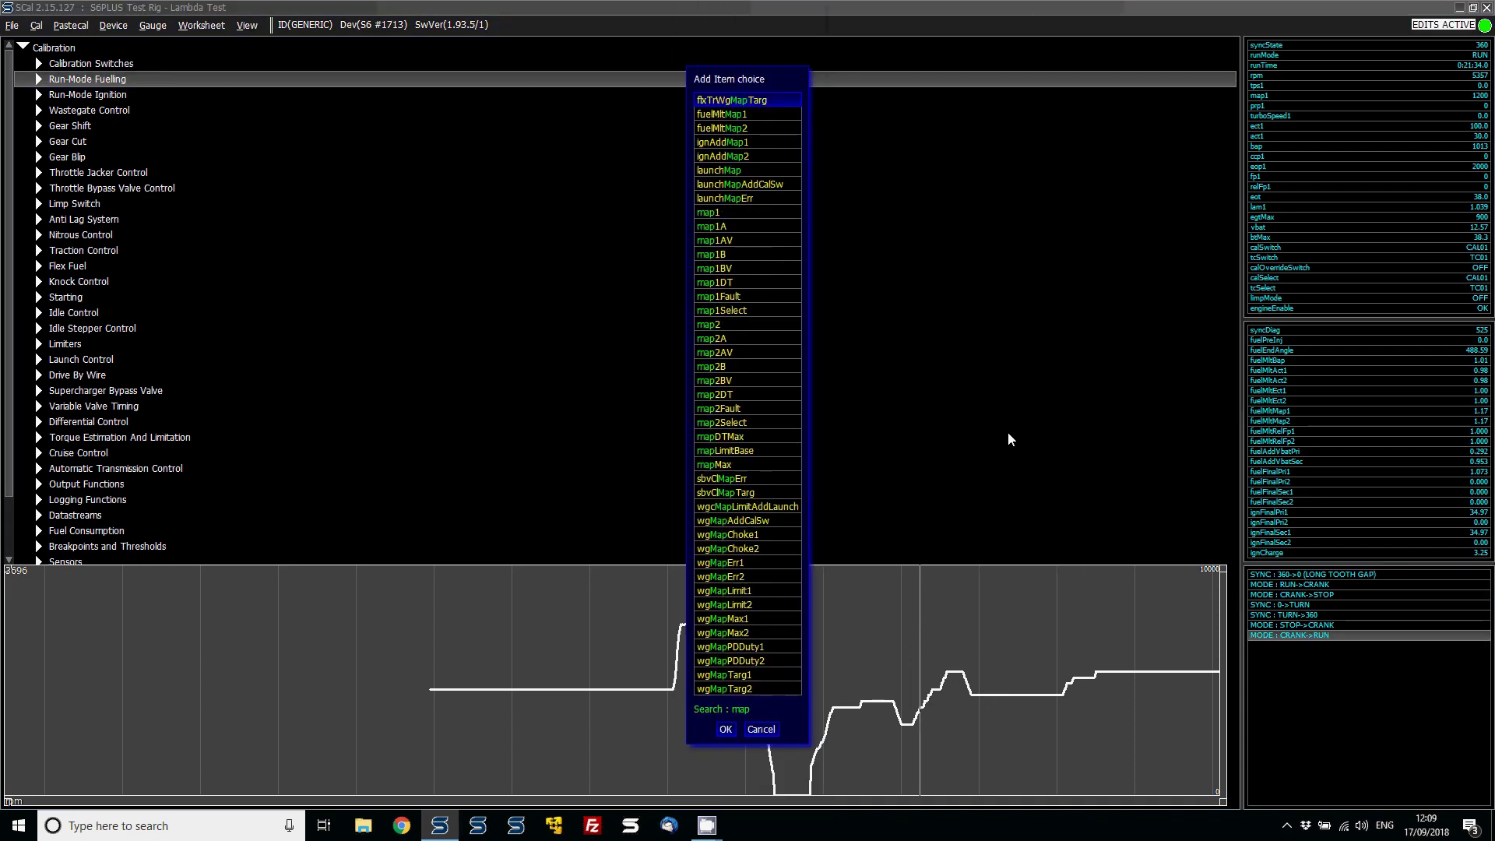
pyautogui.click(735, 215)
pyautogui.doubleClick(730, 214)
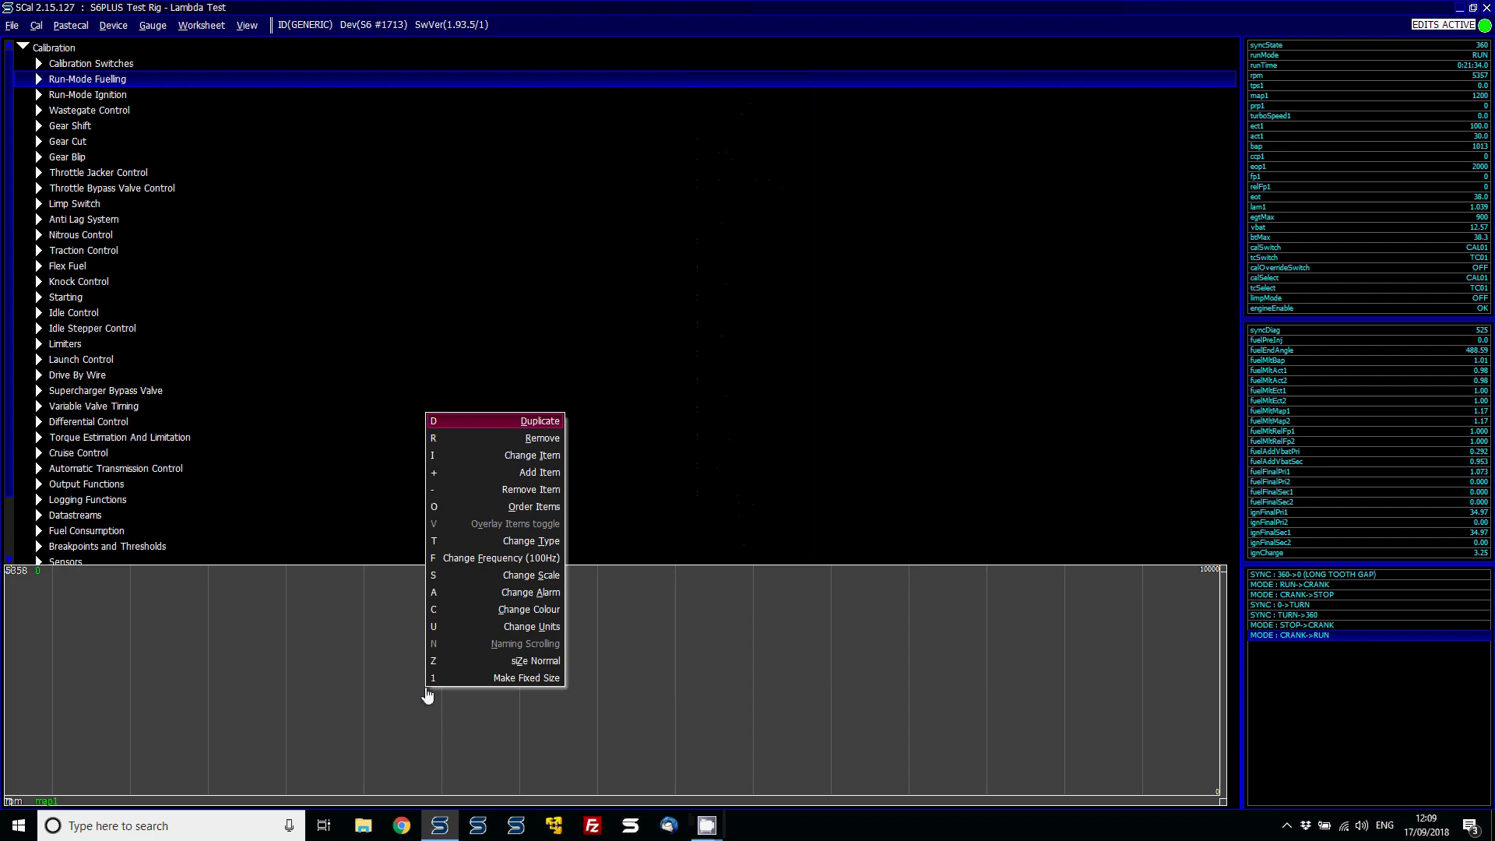
pyautogui.click(538, 472)
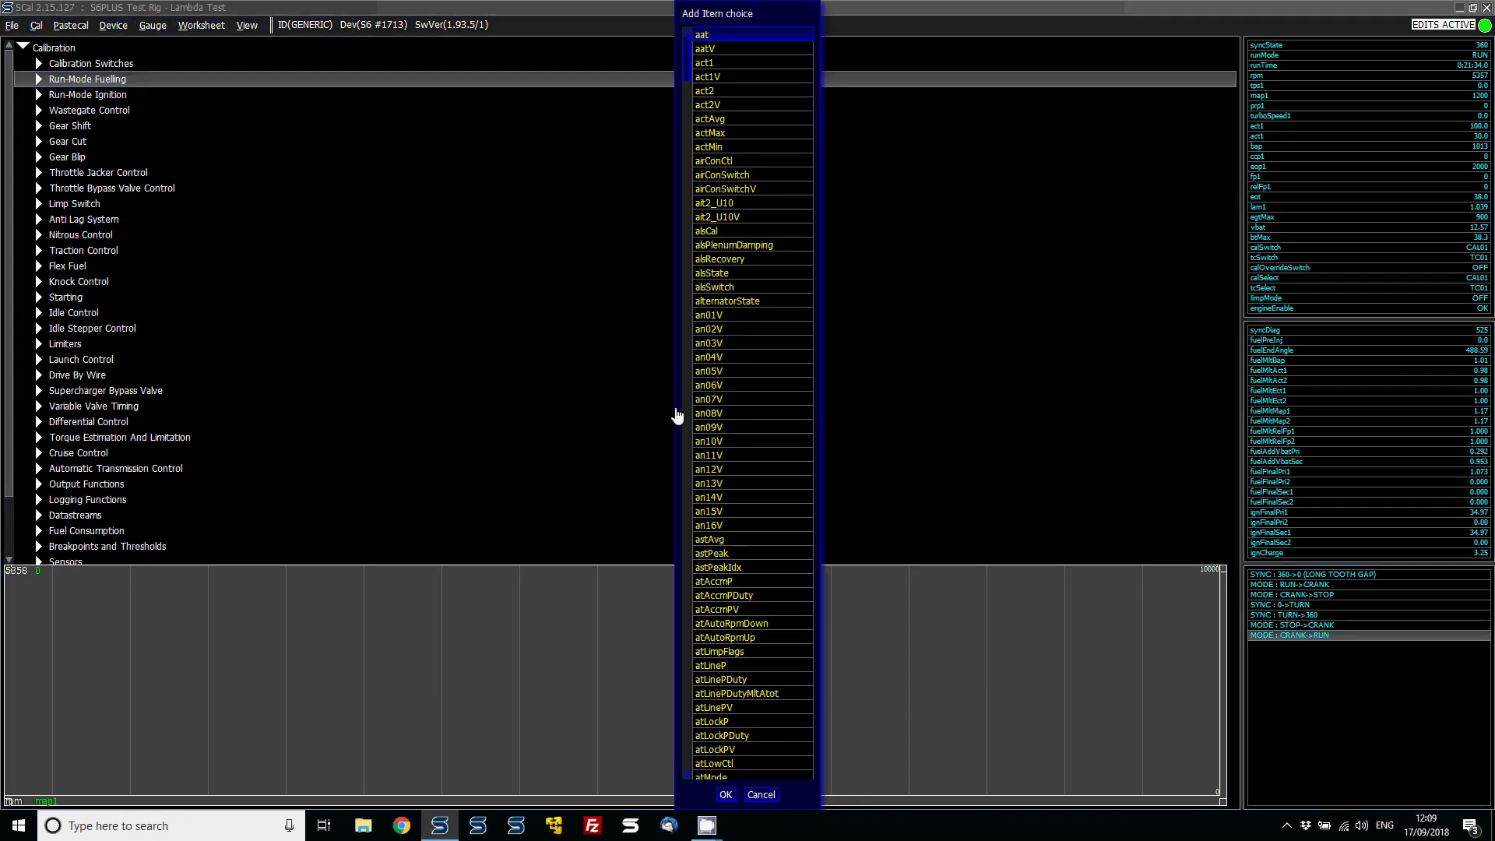
pyautogui.write('ect')
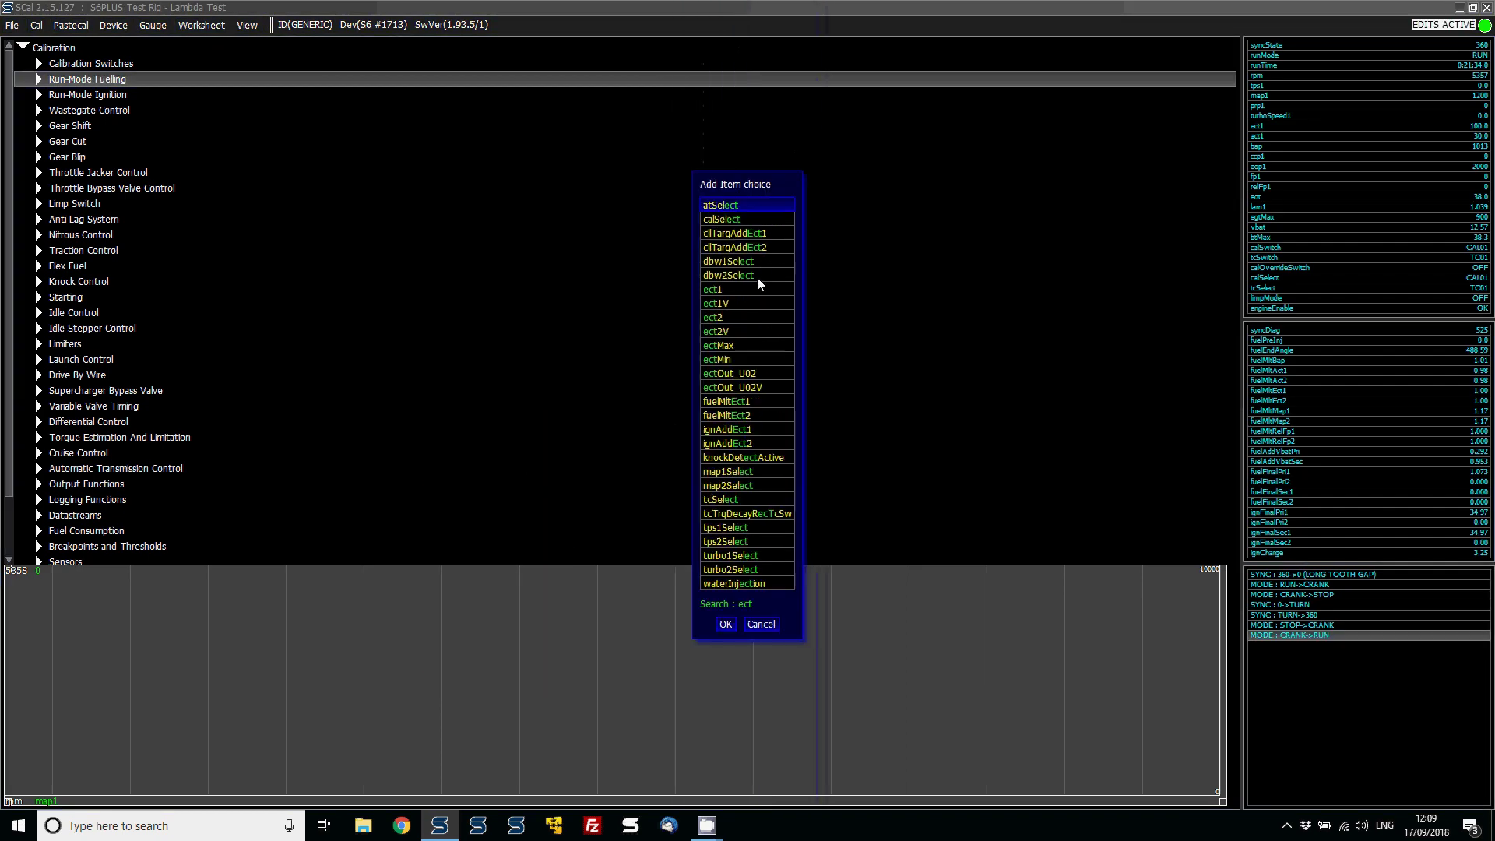
pyautogui.doubleClick(737, 289)
pyautogui.rightClick(412, 704)
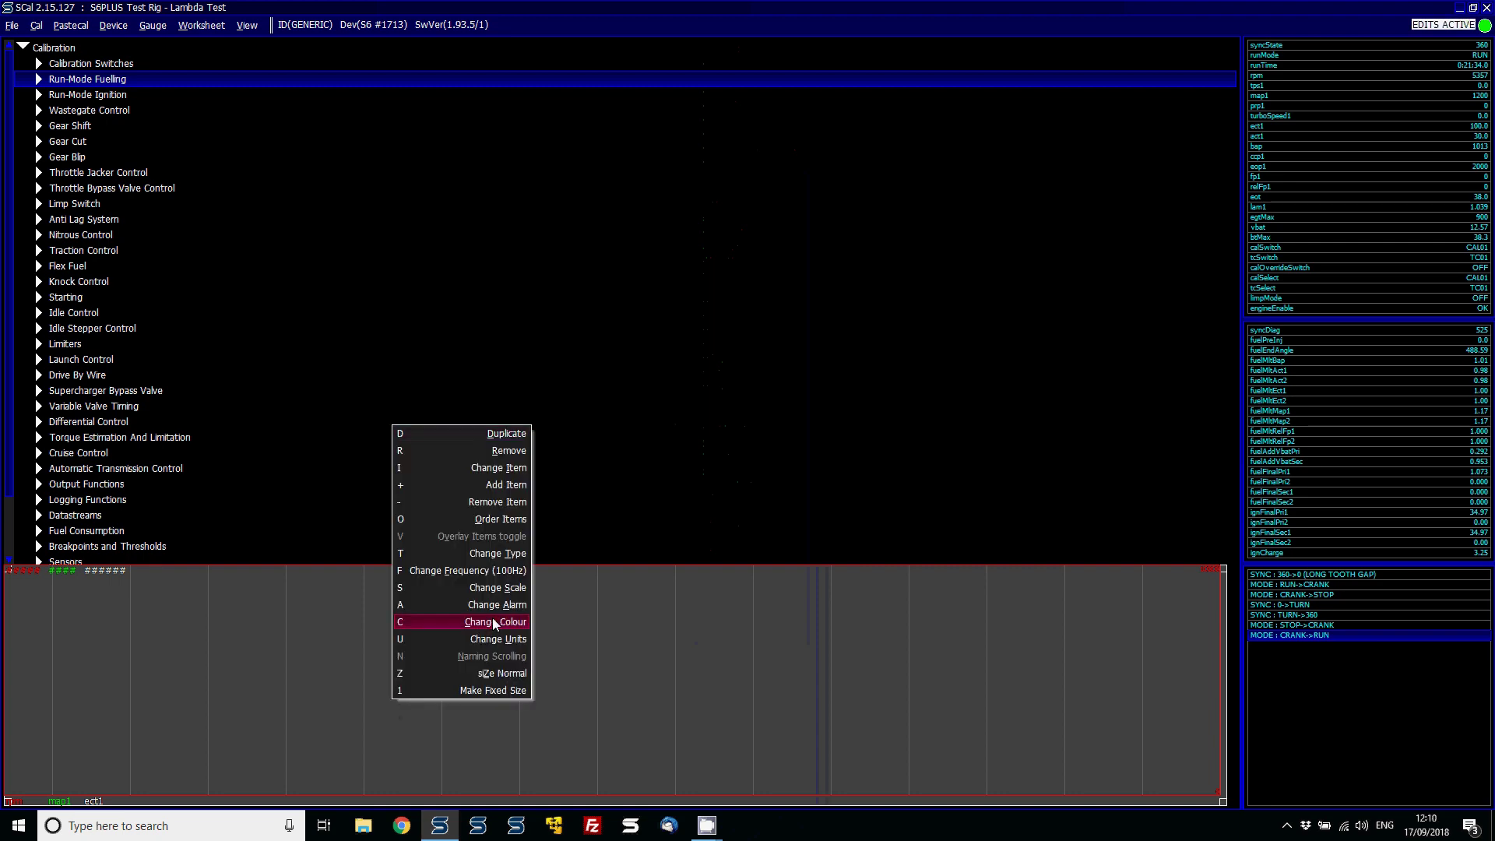
pyautogui.click(491, 485)
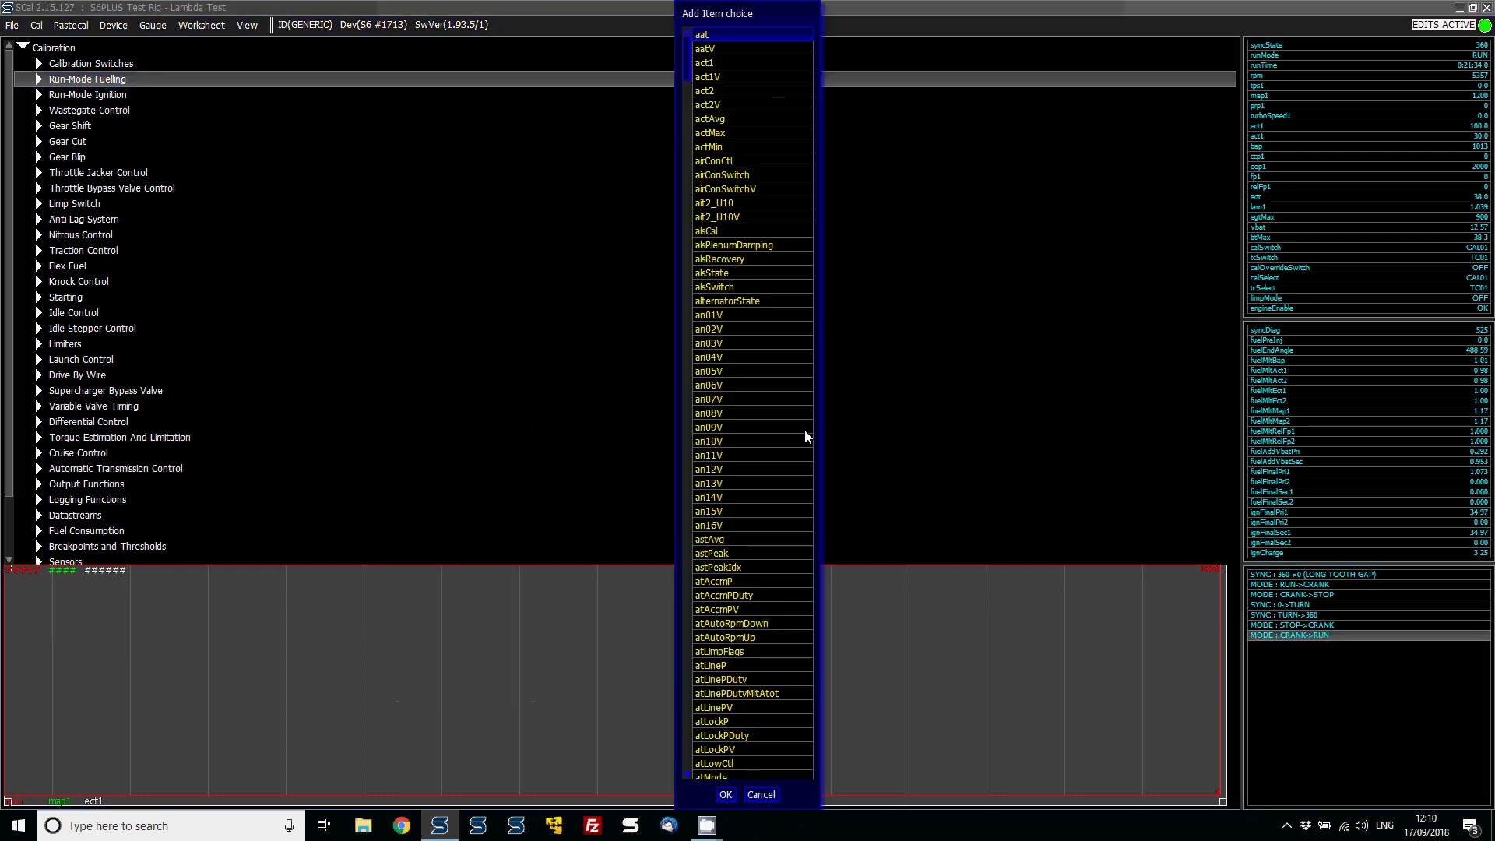
pyautogui.write('cyl')
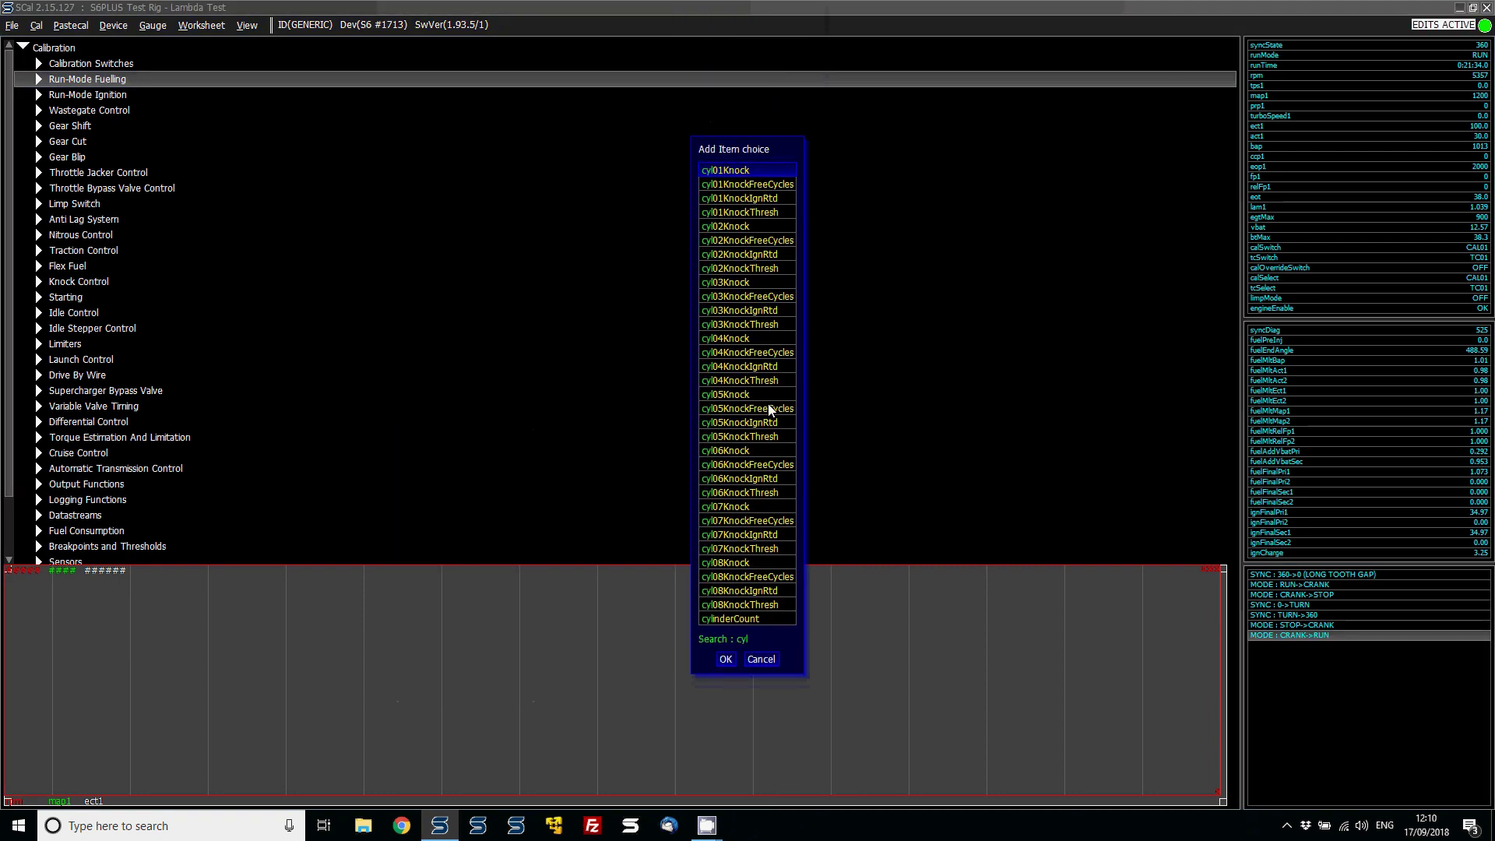
pyautogui.click(725, 658)
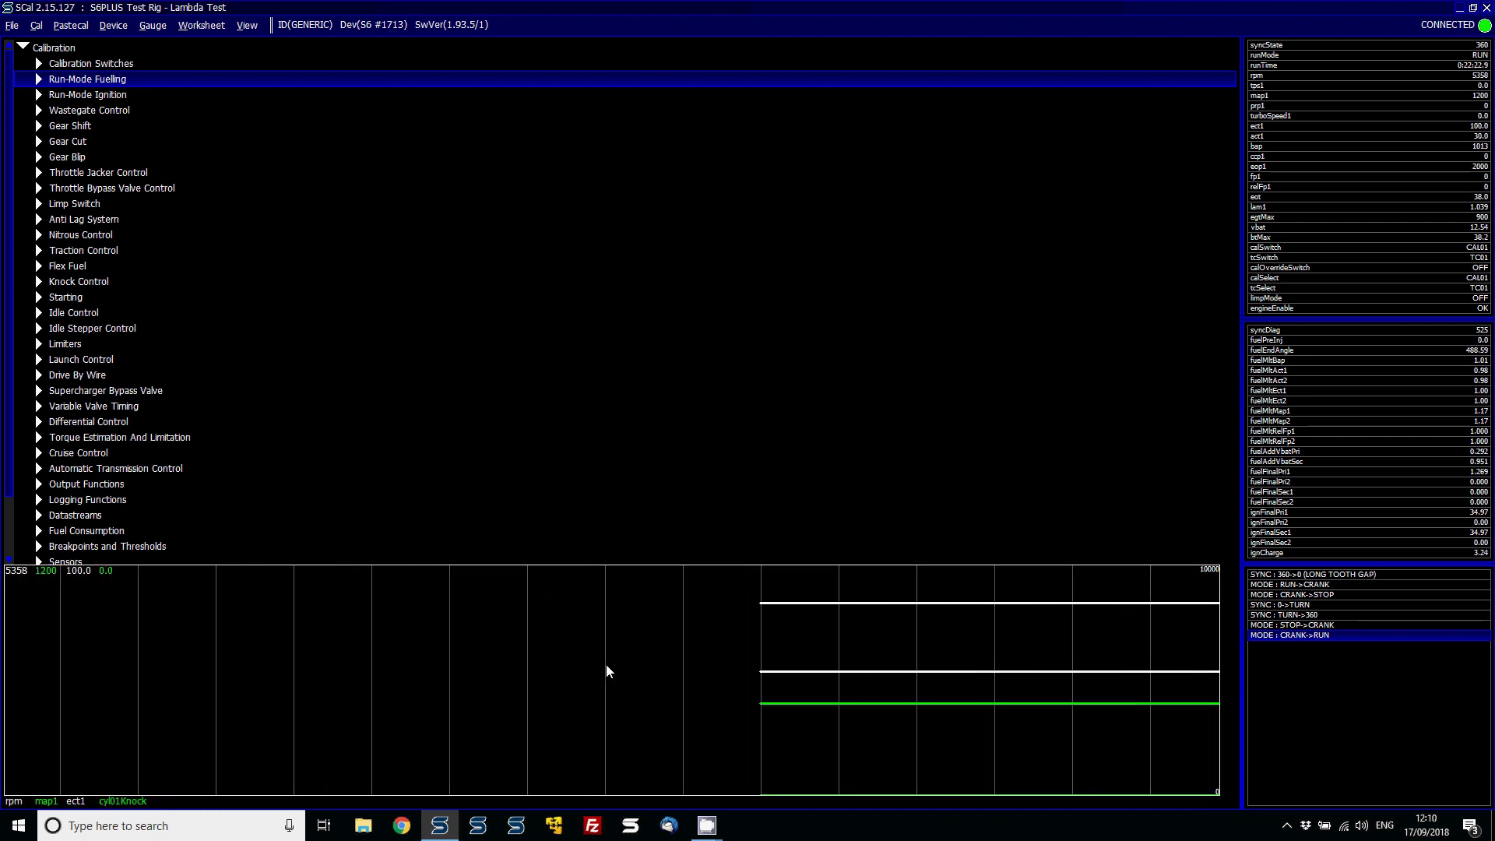
# Step: Recolour the ect1 trace red through the trace graph's Change Colour option
pyautogui.rightClick(606, 666)
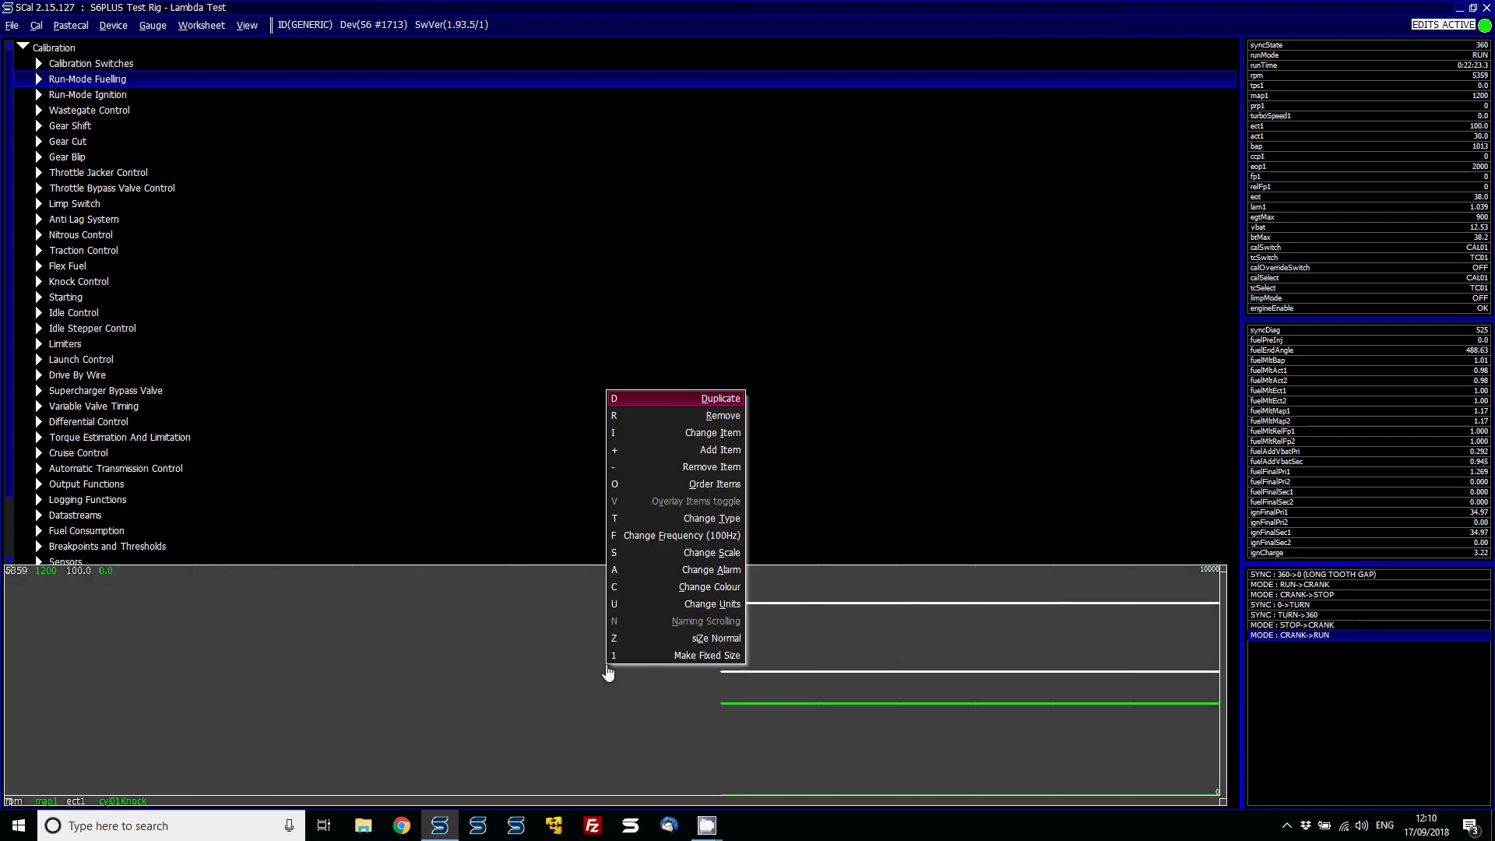
pyautogui.click(704, 588)
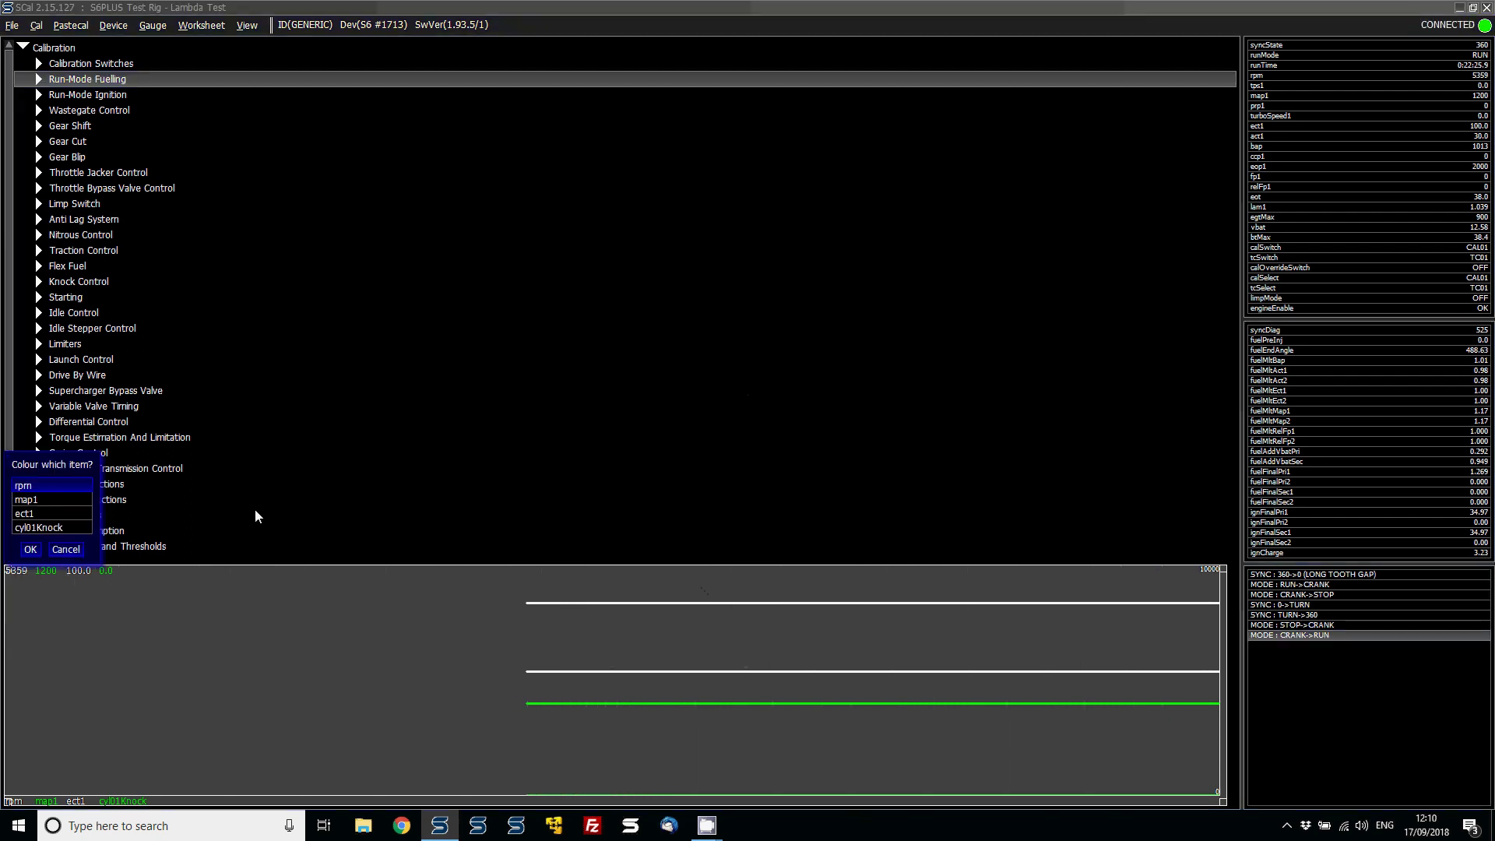
pyautogui.click(58, 514)
pyautogui.doubleClick(58, 516)
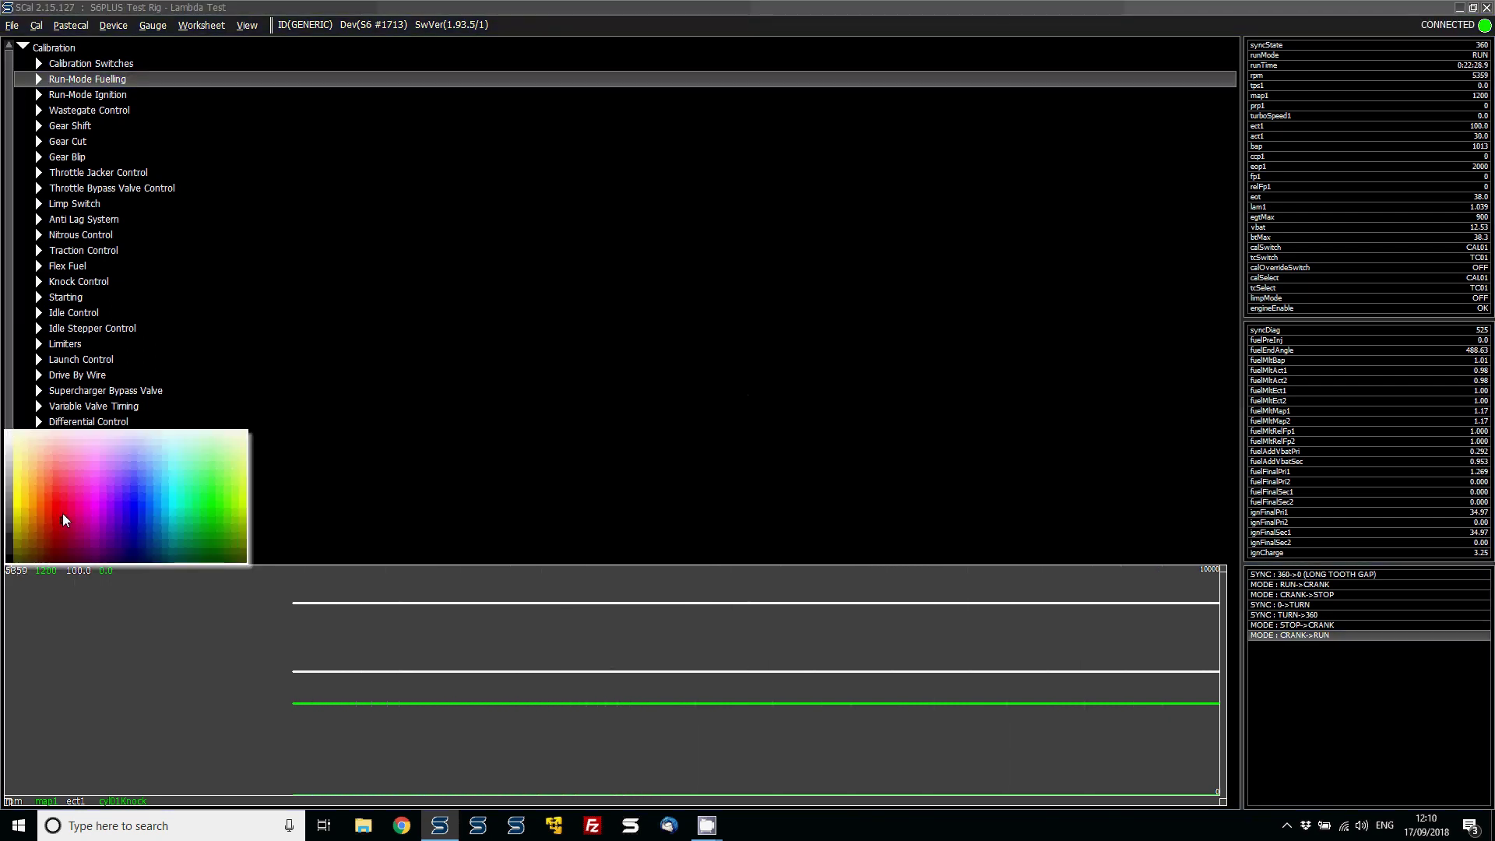
pyautogui.click(62, 515)
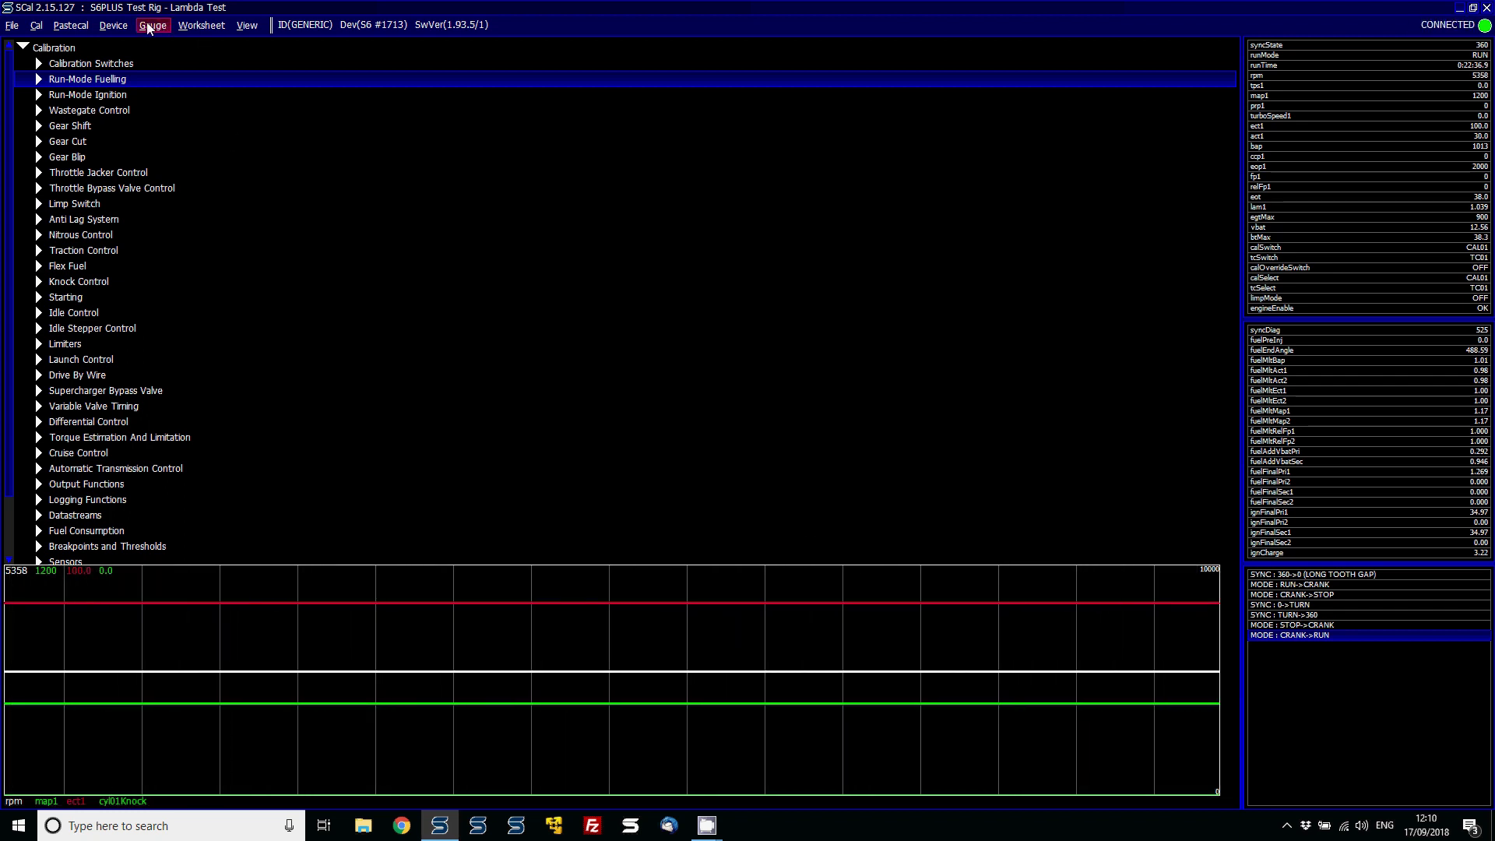
# Step: Switch to Big Gauge, try compact and medium sizes, then restore the full-size layout
pyautogui.click(153, 24)
pyautogui.click(209, 236)
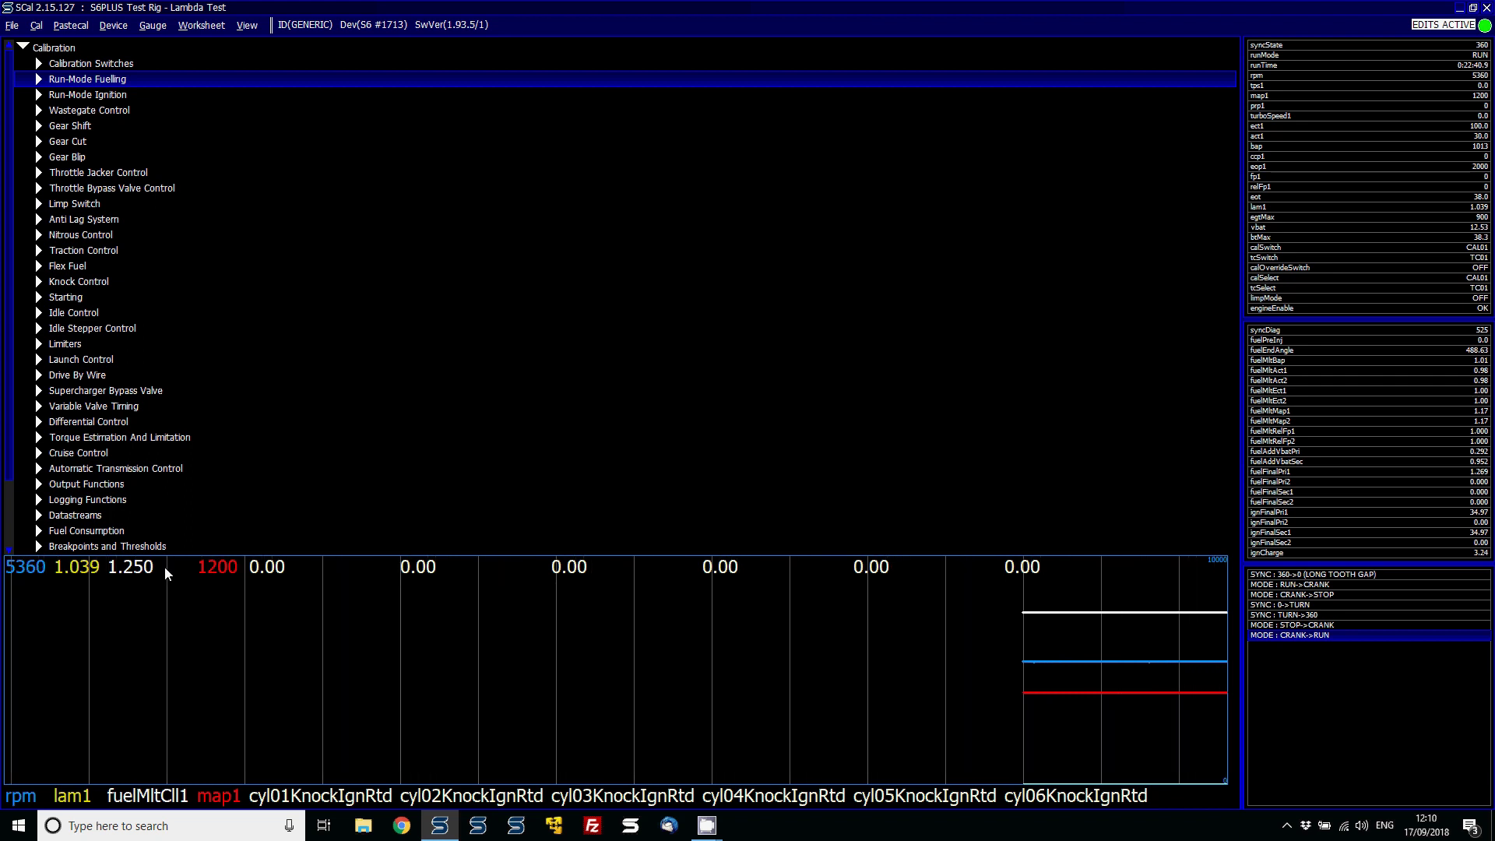
pyautogui.rightClick(137, 577)
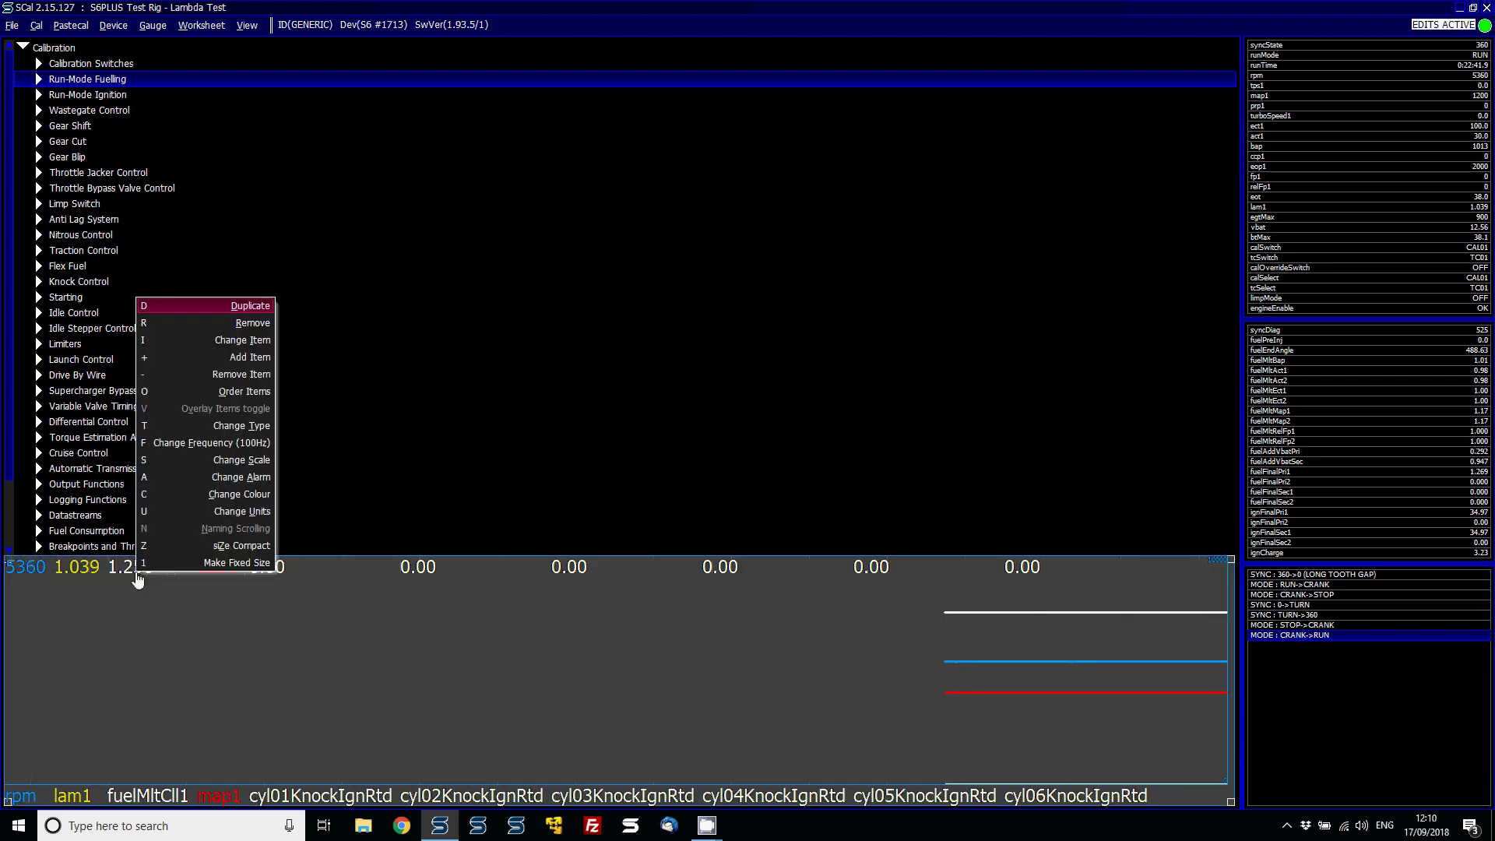
pyautogui.click(207, 546)
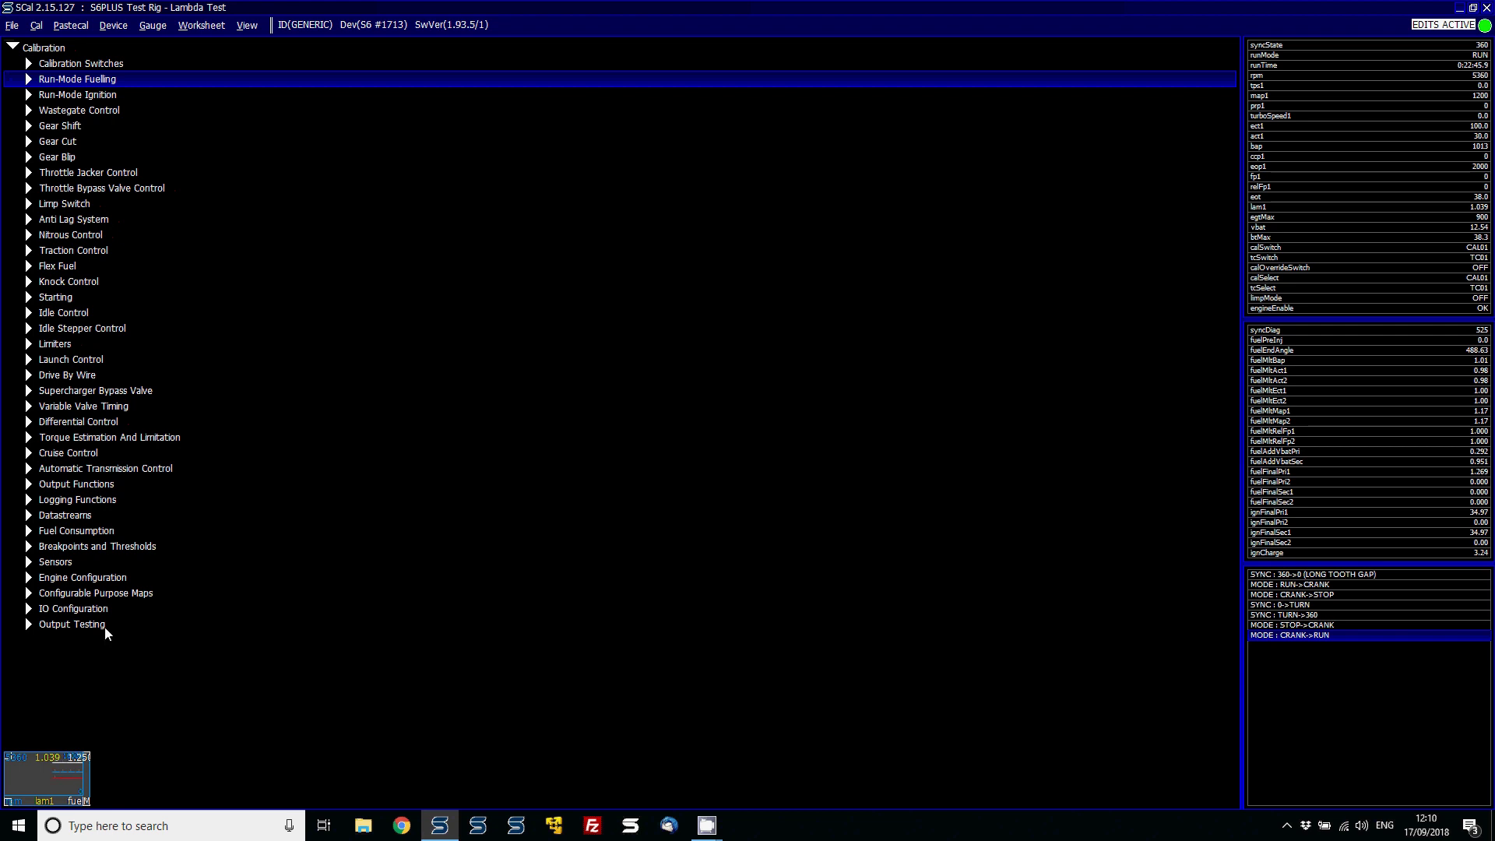
pyautogui.rightClick(47, 770)
pyautogui.click(78, 736)
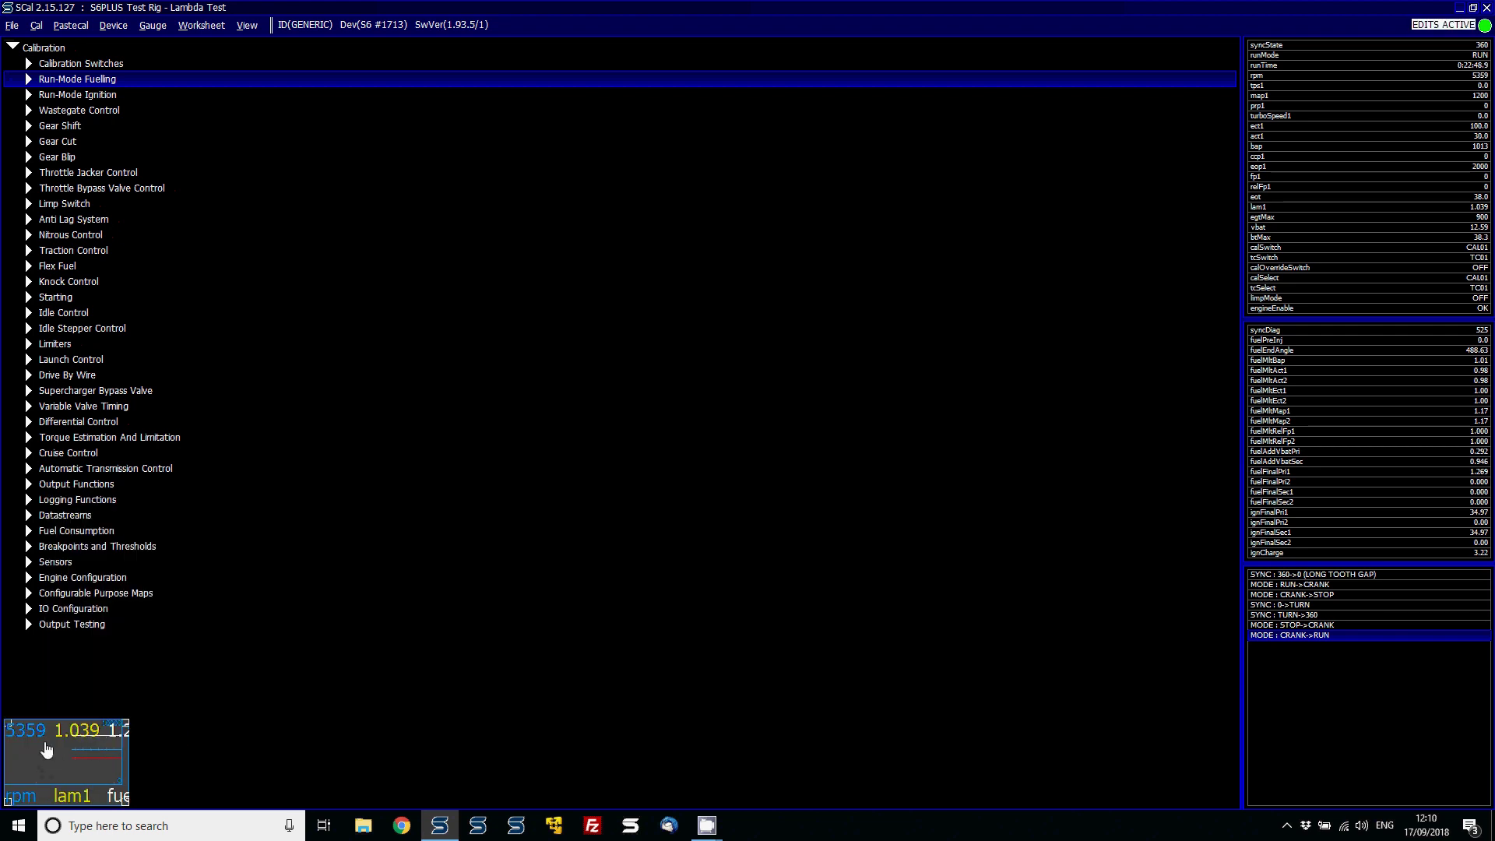
pyautogui.rightClick(105, 717)
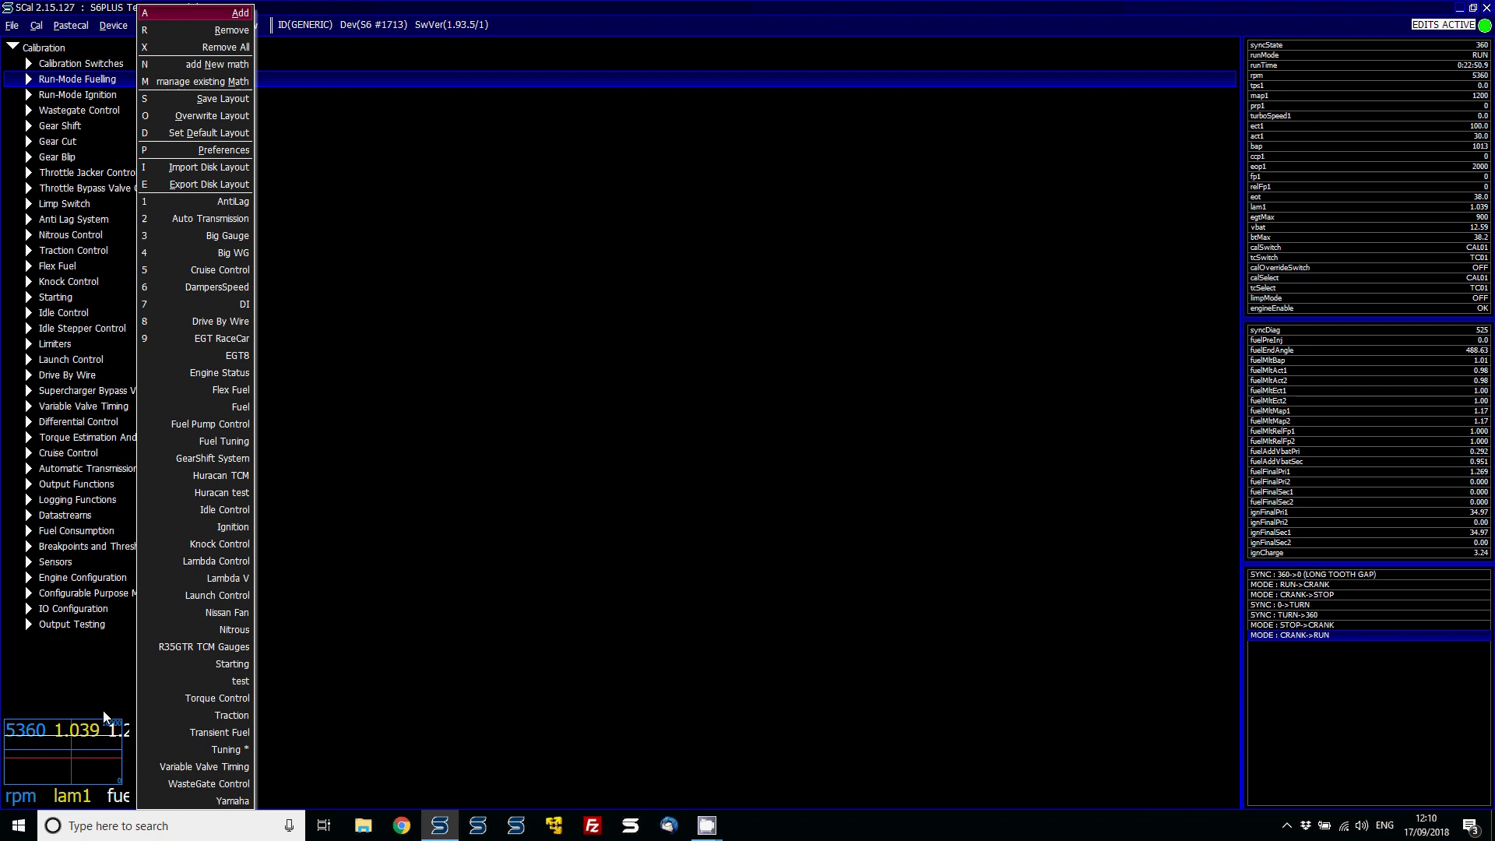
pyautogui.click(222, 233)
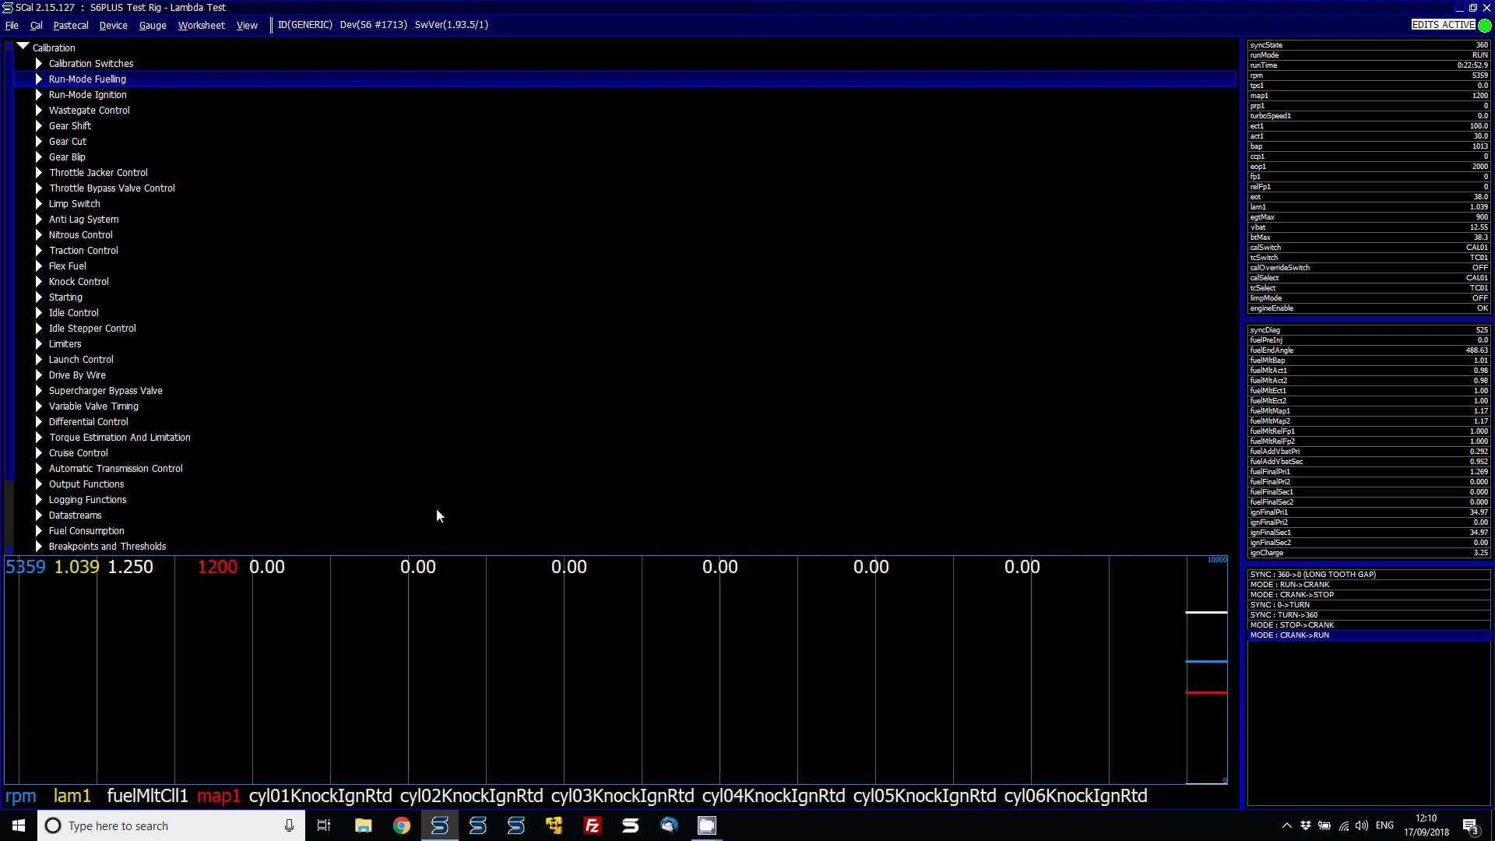